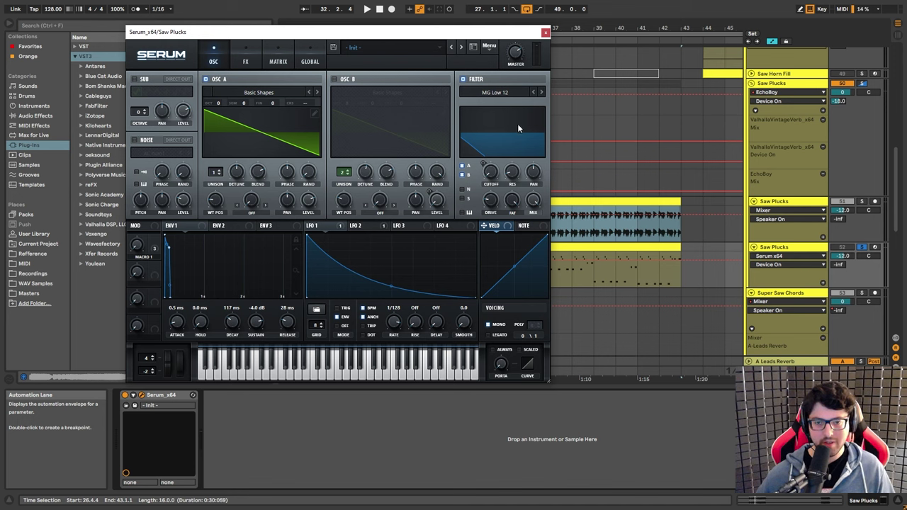
Examine the Saw Plucks Serum patch, covering LFO 1 on the filter cutoff, LFO 2 and the effects section
{"action": "left_click_drag", "start_coordinate": [324, 227], "coordinate": [491, 174]}
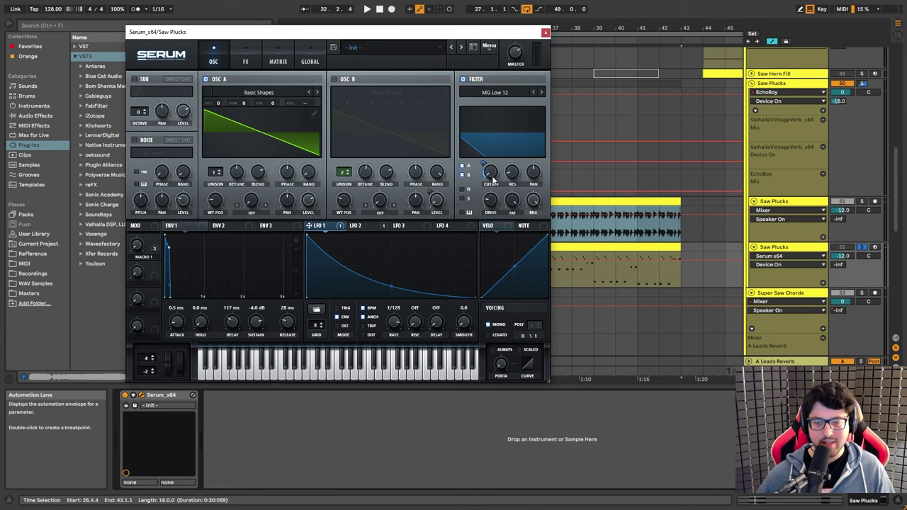
{"action": "left_click", "coordinate": [355, 225]}
{"action": "left_click", "coordinate": [387, 369]}
{"action": "left_click", "coordinate": [307, 374]}
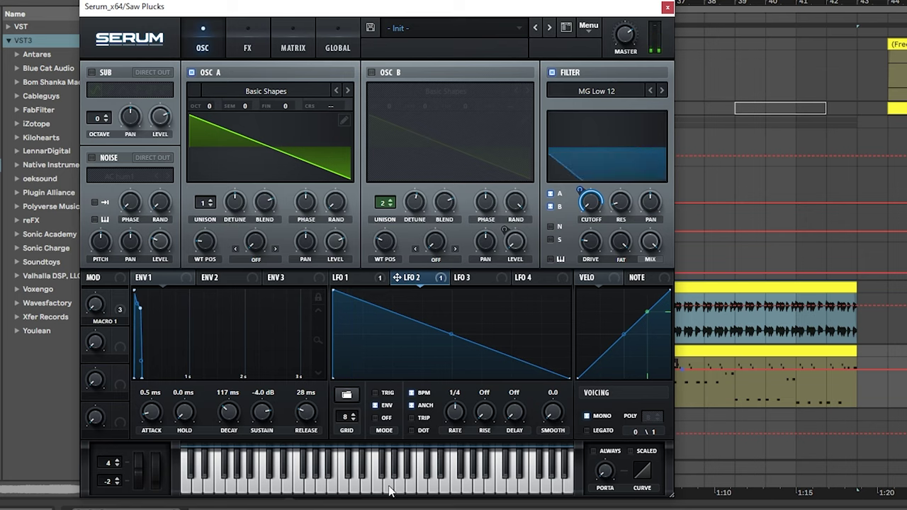
{"action": "left_click", "coordinate": [436, 482]}
{"action": "left_click", "coordinate": [313, 482]}
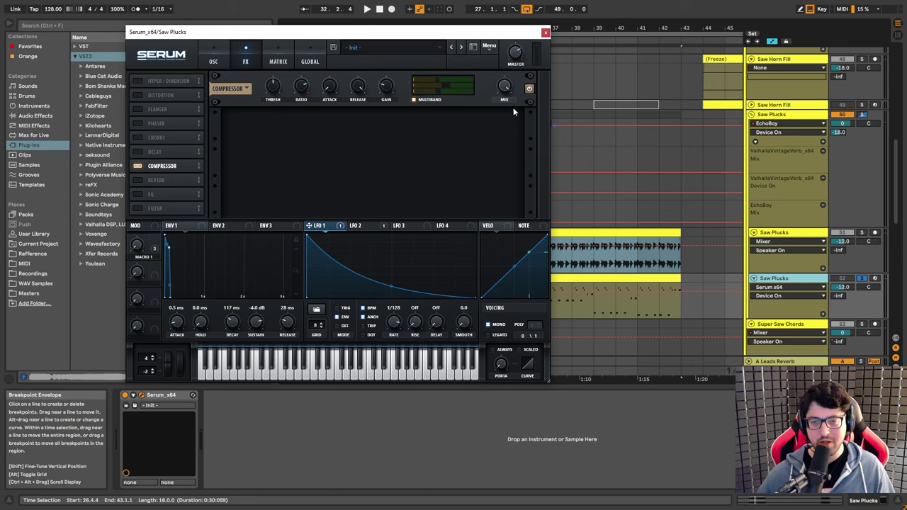
{"action": "left_click", "coordinate": [215, 61]}
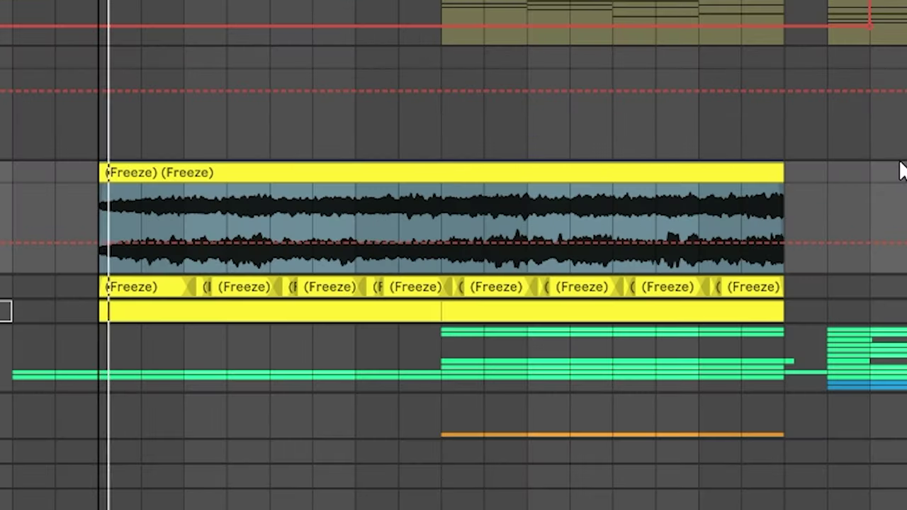
Move the frozen Sea Pad audio clip earlier so it starts at 26.4.3, and trim its start to 27.1.1
{"action": "key", "text": "space"}
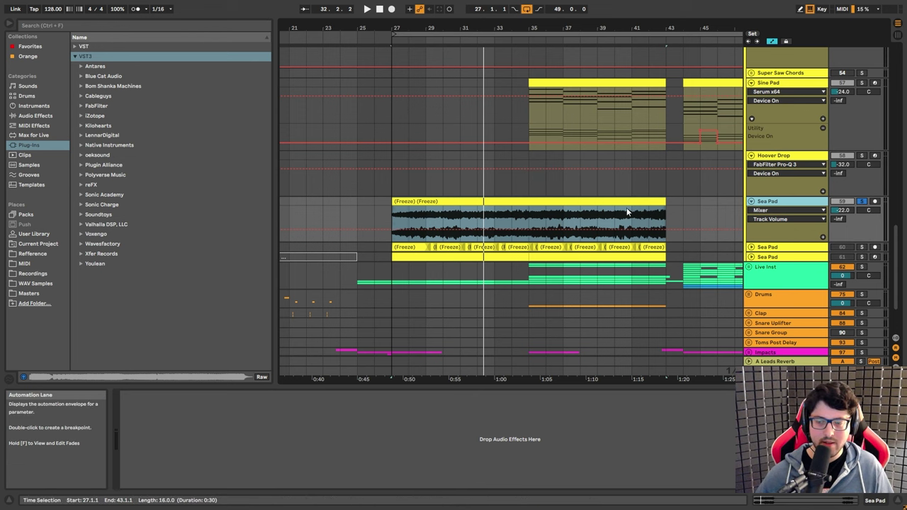
{"action": "scroll", "coordinate": [398, 108], "scroll_direction": "up", "scroll_amount": 10}
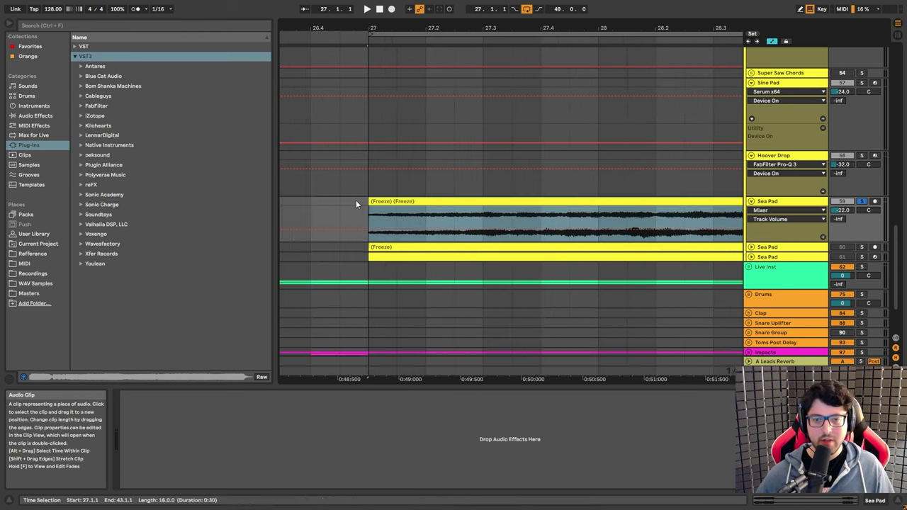
{"action": "left_click", "coordinate": [393, 203]}
{"action": "left_click_drag", "start_coordinate": [375, 204], "coordinate": [347, 204]}
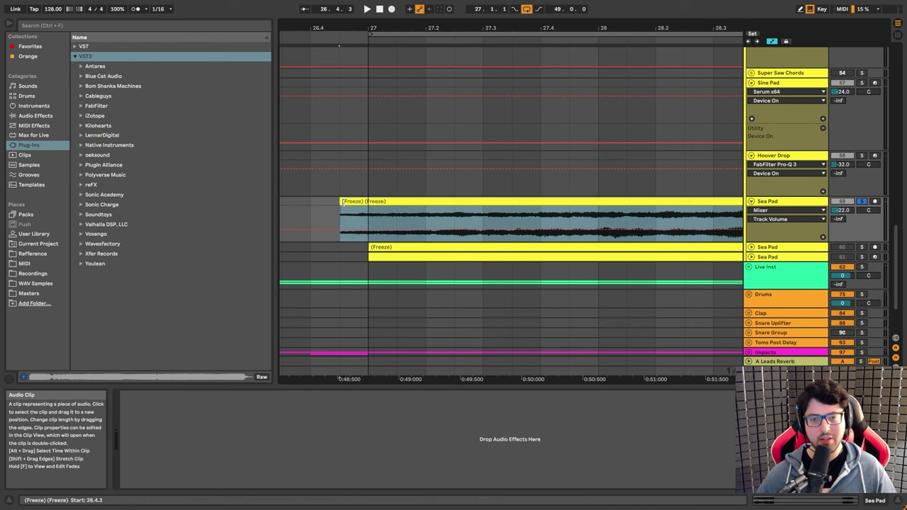
{"action": "left_click_drag", "start_coordinate": [343, 202], "coordinate": [369, 202]}
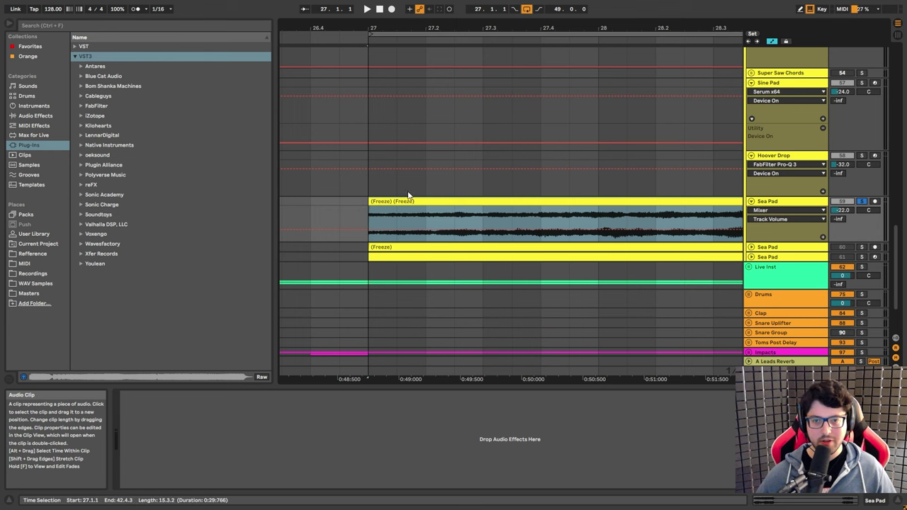
{"action": "left_click_drag", "start_coordinate": [434, 32], "coordinate": [425, 56]}
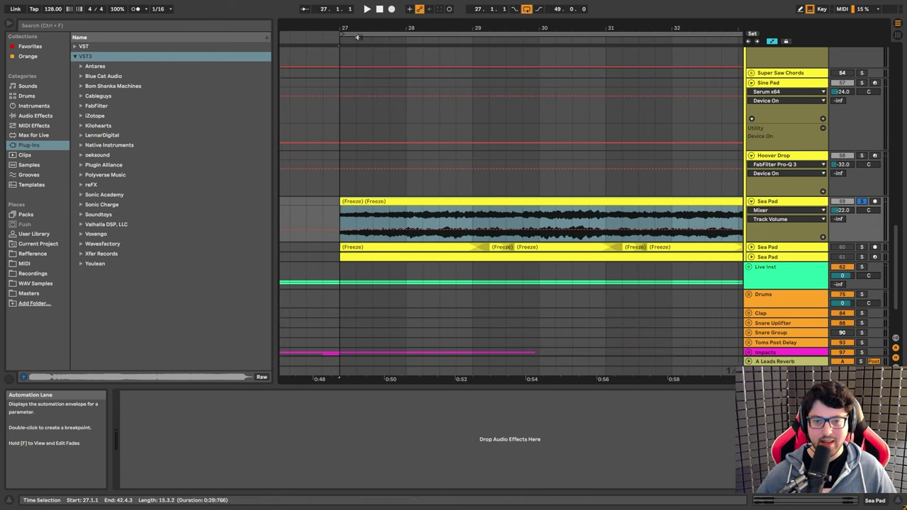
{"action": "mouse_move", "coordinate": [358, 37]}
{"action": "left_mouse_down"}
{"action": "mouse_move", "coordinate": [358, 57]}
{"action": "mouse_move", "coordinate": [354, 26]}
{"action": "left_mouse_up"}
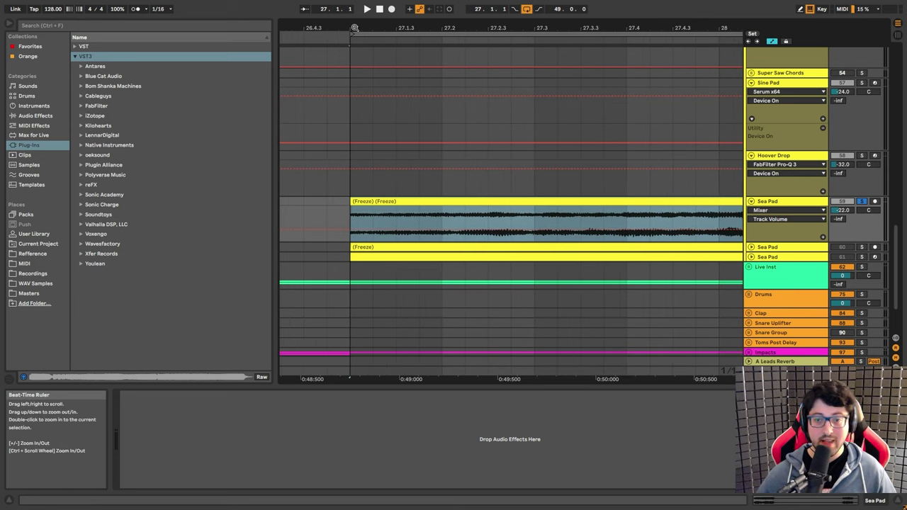
{"action": "key", "text": "minus"}
{"action": "key", "text": "minus"}
{"action": "key", "text": "minus"}
{"action": "key", "text": "minus"}
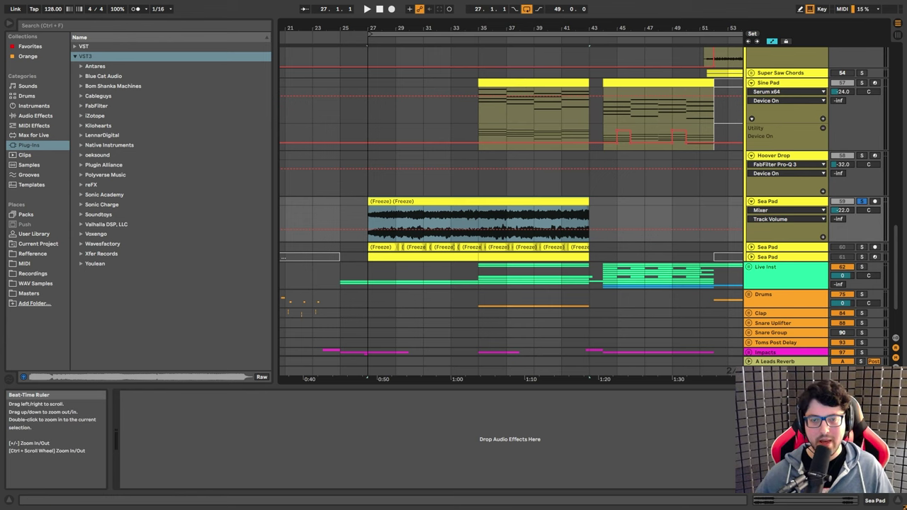
{"action": "left_click_drag", "start_coordinate": [368, 23], "coordinate": [368, 25]}
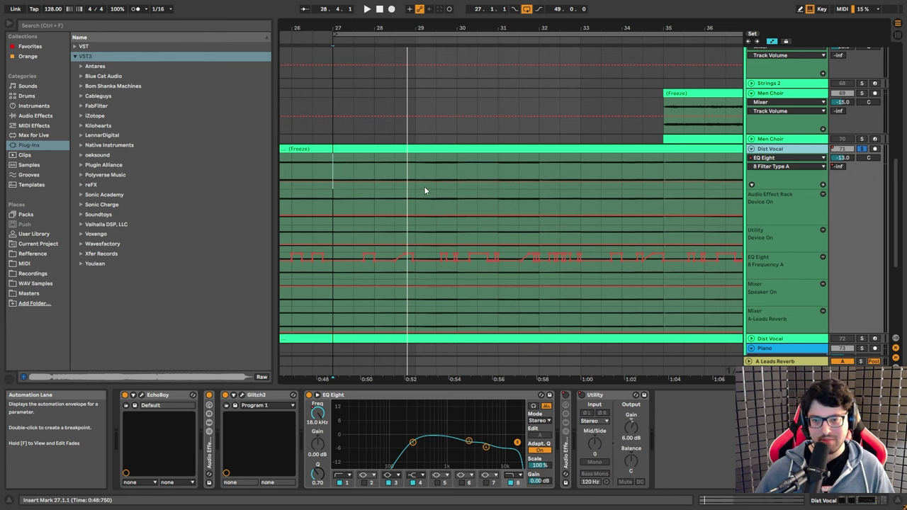
Inspect the Audio Effect Rack on the Dist Vocal track and switch the rack off
{"action": "double_click", "coordinate": [209, 421]}
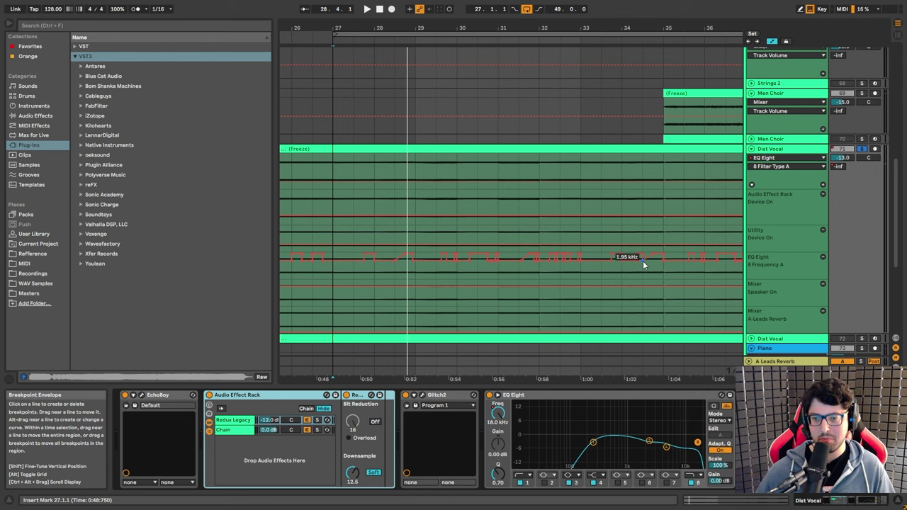
{"action": "key", "text": "minus"}
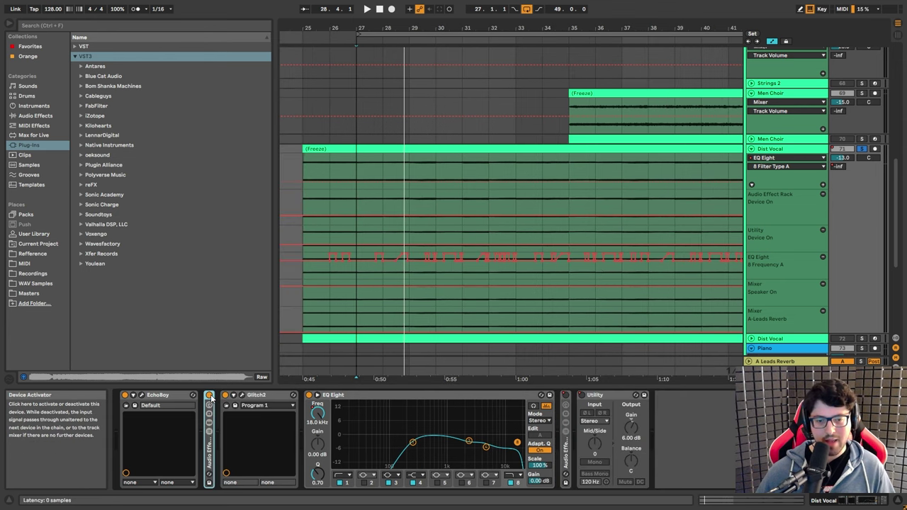
{"action": "left_click", "coordinate": [209, 395]}
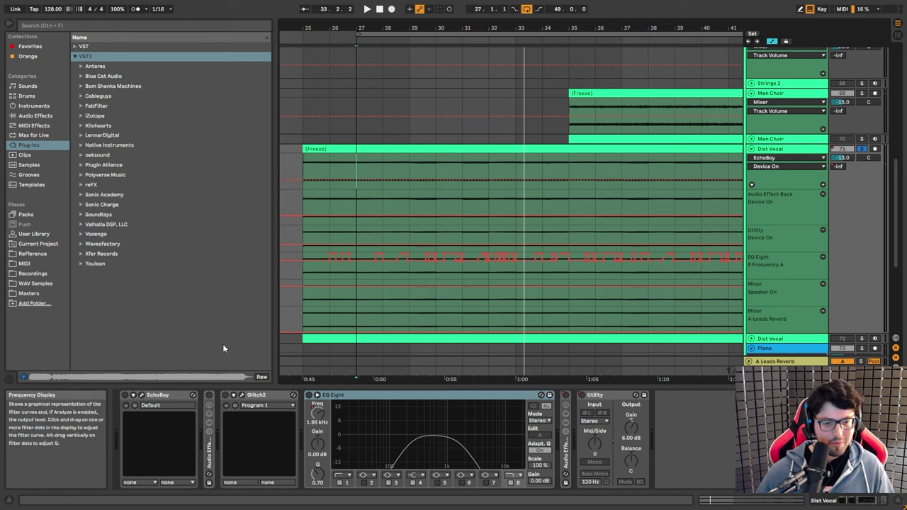
Switch the Dist Vocal track's Audio Effect Rack back on and examine its Chain and Redux Legacy chains
{"action": "left_click", "coordinate": [152, 403]}
{"action": "key", "text": "ctrl+v"}
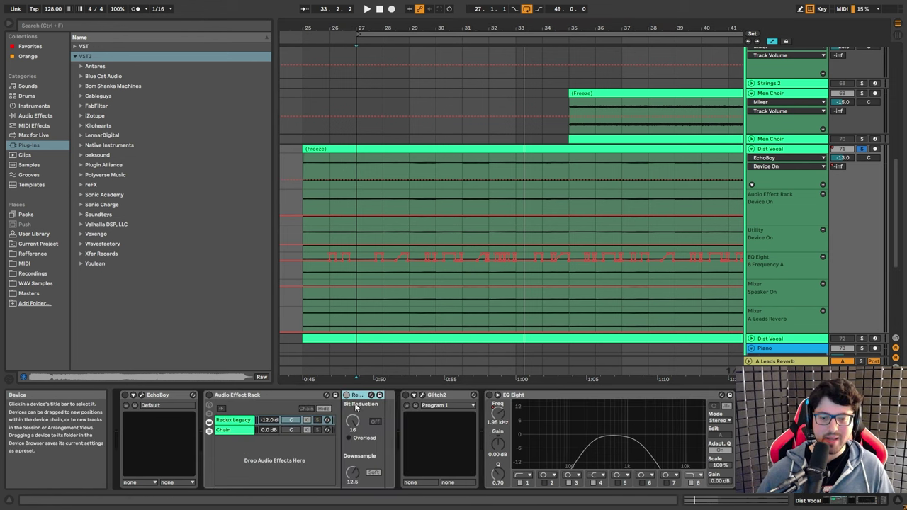
{"action": "left_click", "coordinate": [357, 396]}
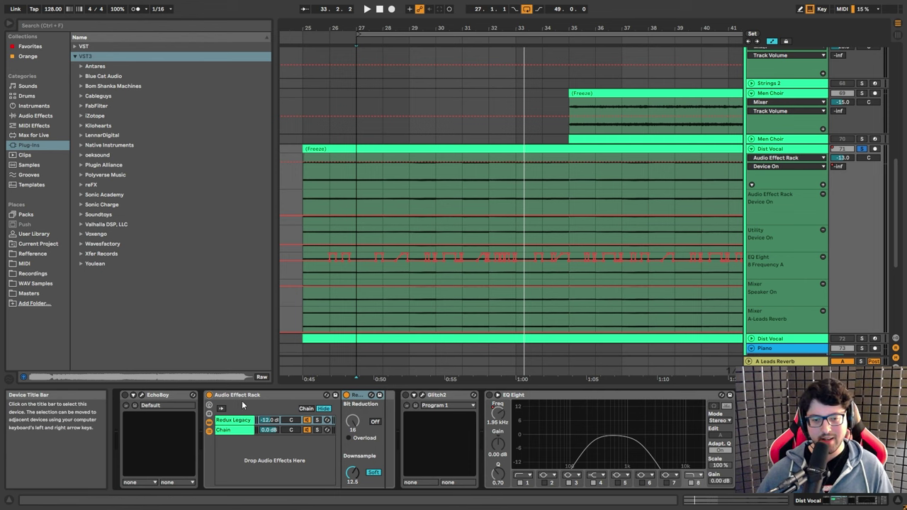
{"action": "left_click", "coordinate": [231, 431]}
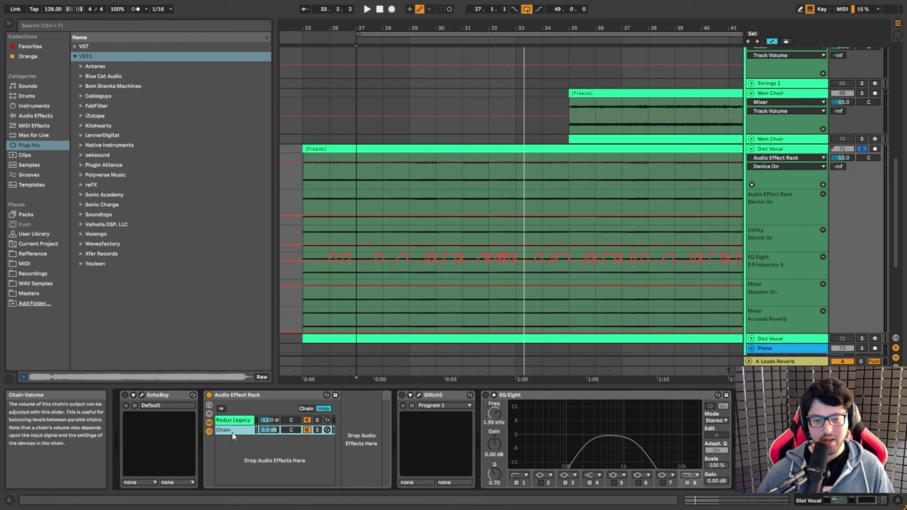
{"action": "left_click", "coordinate": [338, 420]}
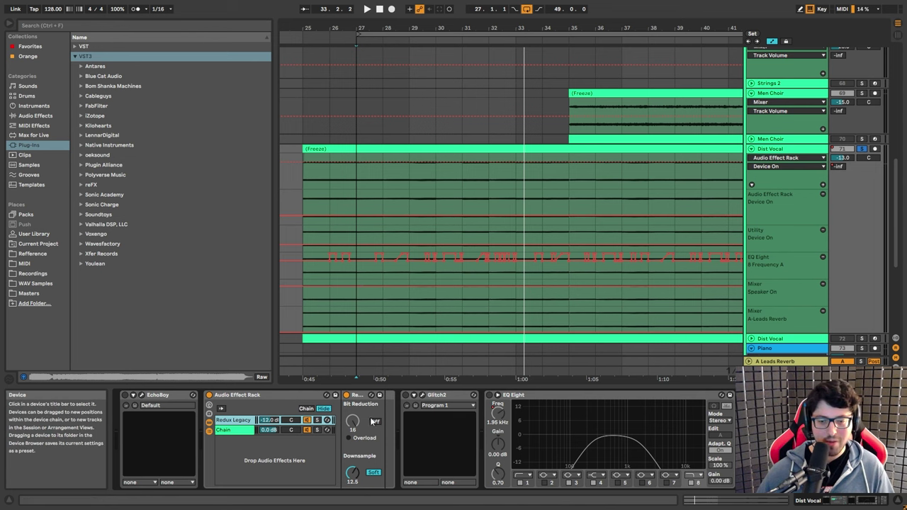
{"action": "left_click", "coordinate": [357, 458]}
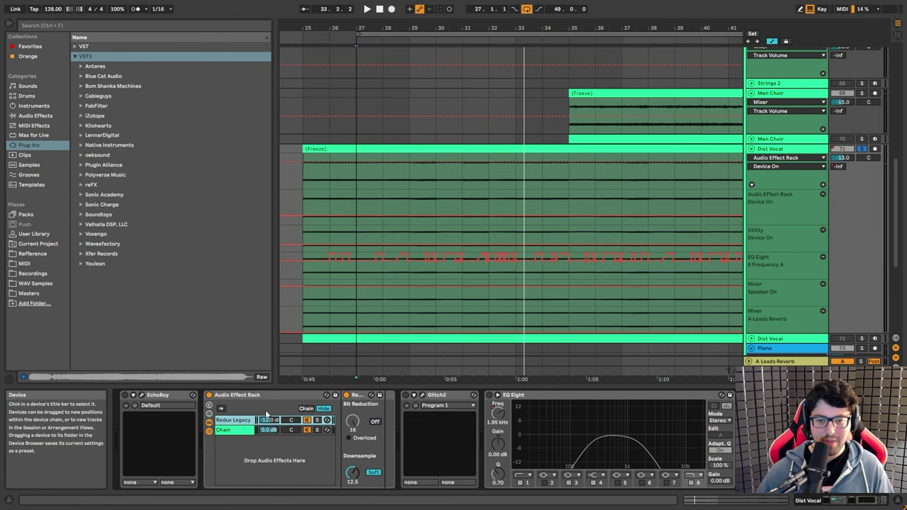
Switch on Glitch2 on the Dist Vocal track and review its Lofi effect settings
{"action": "left_click", "coordinate": [441, 413]}
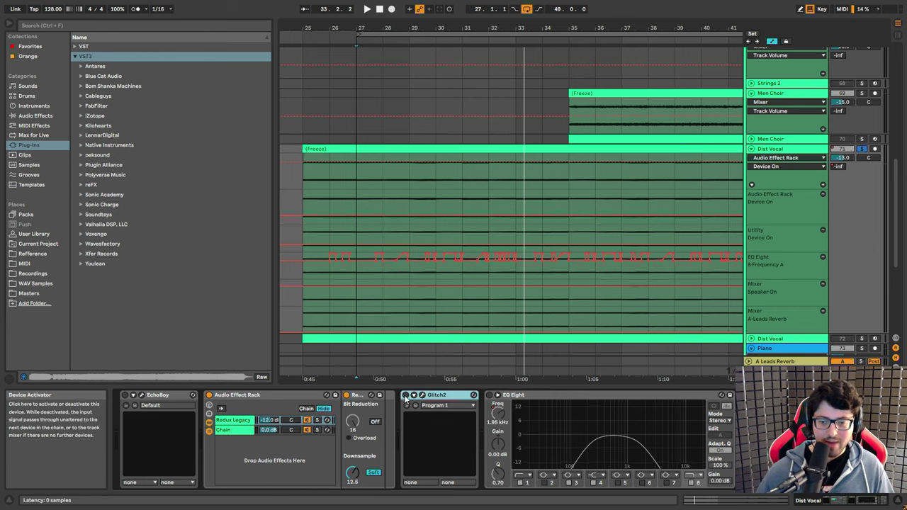
{"action": "left_click", "coordinate": [422, 395]}
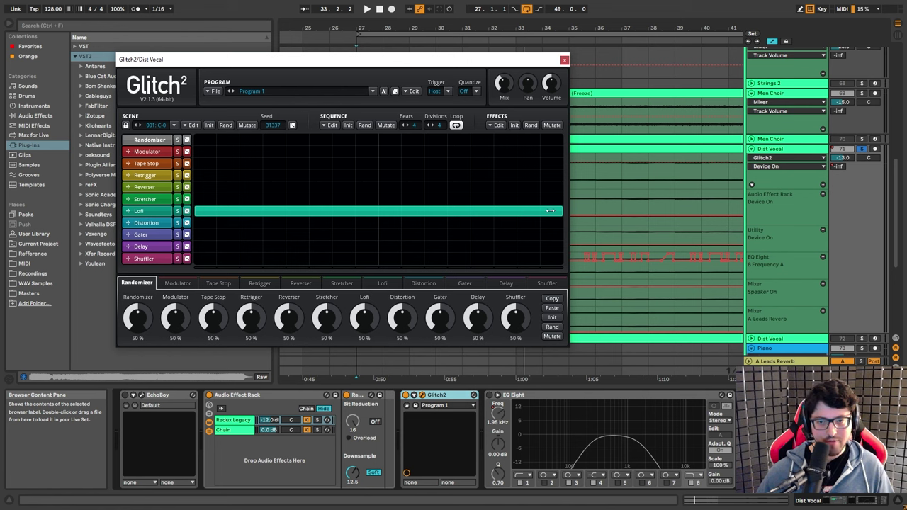
{"action": "left_click", "coordinate": [144, 212]}
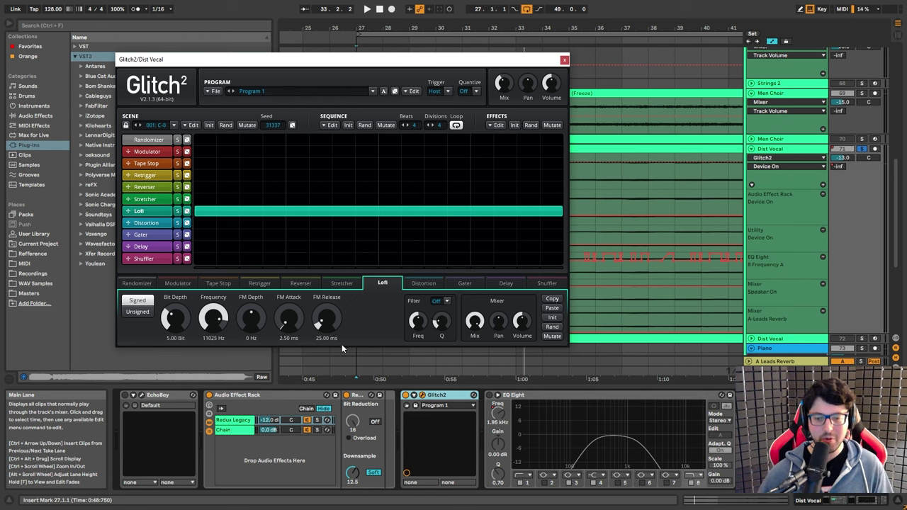
{"action": "mouse_move", "coordinate": [685, 256]}
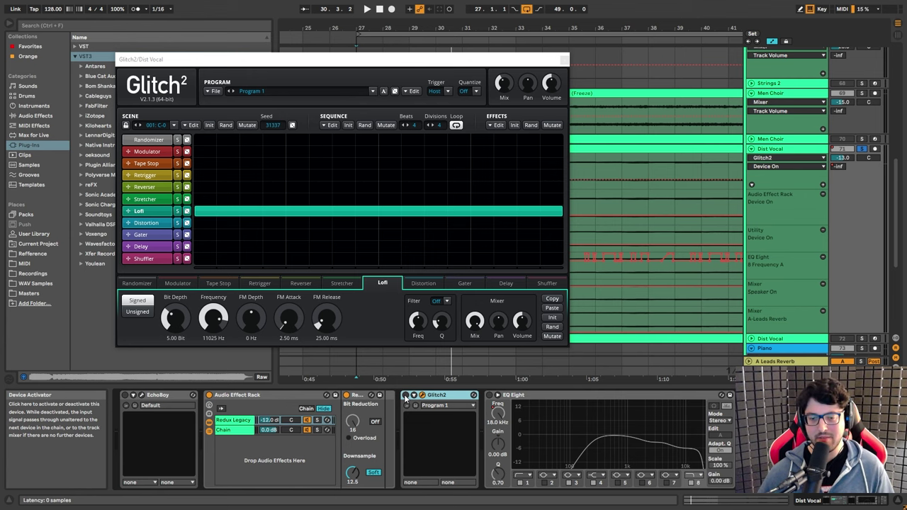
{"action": "left_click", "coordinate": [563, 59]}
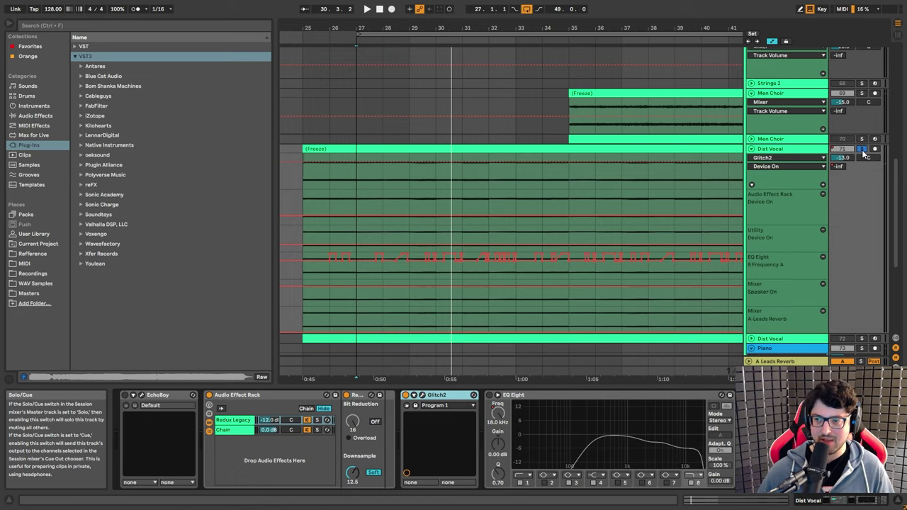
Unsolo the Dist Vocal track and switch its EQ Eight on
{"action": "key", "text": "space"}
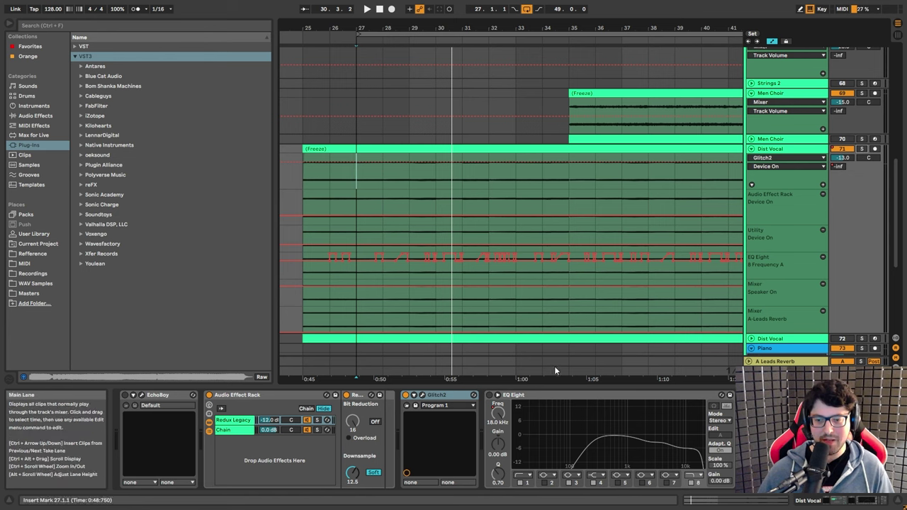
{"action": "left_click", "coordinate": [533, 398]}
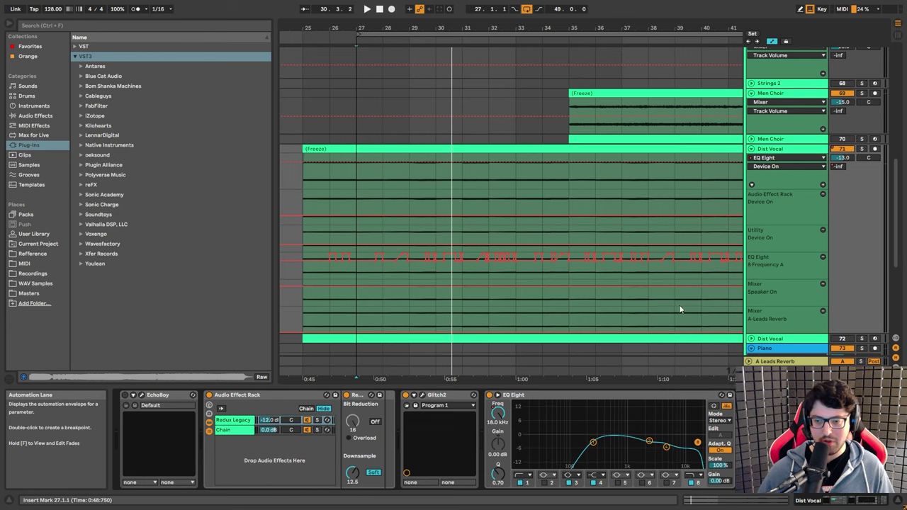
{"action": "left_click_drag", "start_coordinate": [634, 34], "coordinate": [633, 30]}
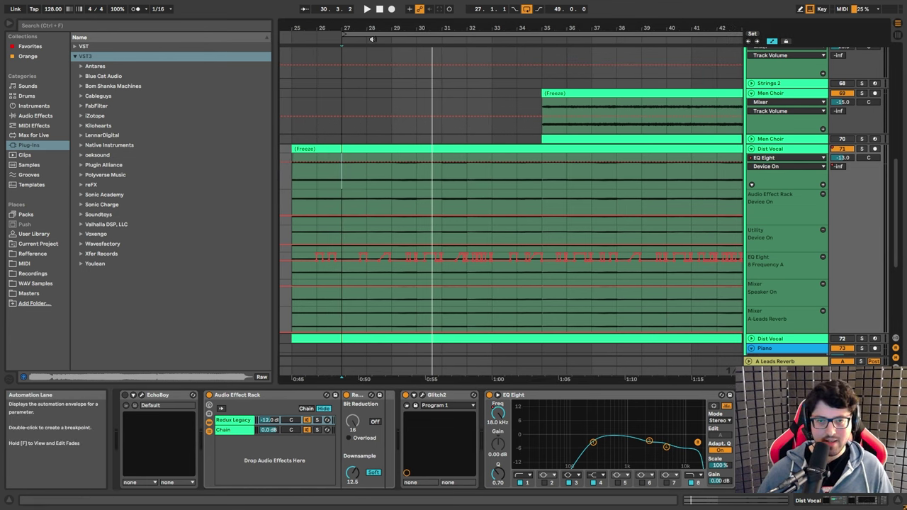
{"action": "left_click_drag", "start_coordinate": [377, 30], "coordinate": [377, 17]}
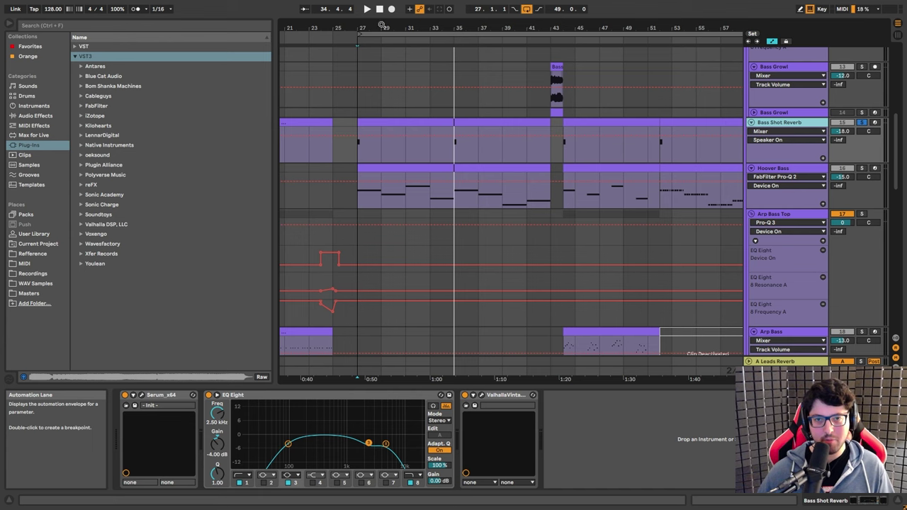
Examine the Bass Shot Reverb track's Serum patch, covering oscillator A's wavetable position, the effects and the filter resonance
{"action": "left_click_drag", "start_coordinate": [368, 26], "coordinate": [371, 26]}
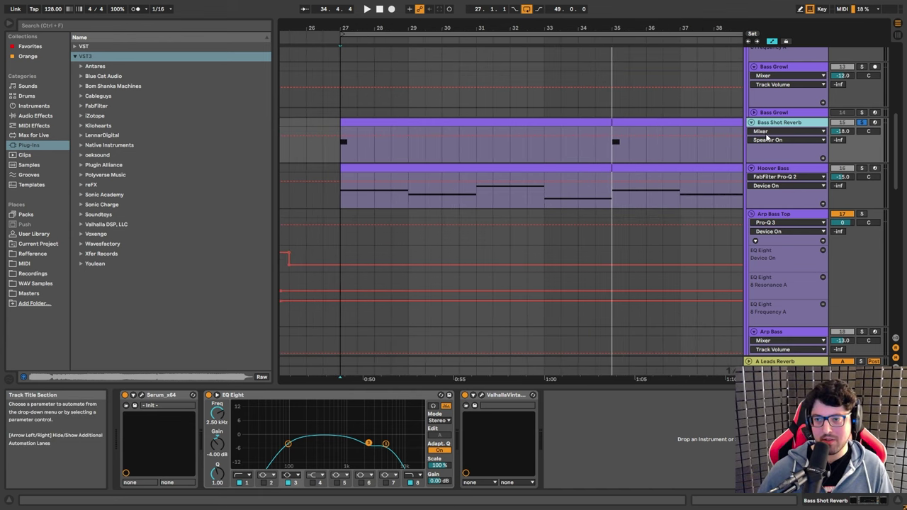
{"action": "left_click", "coordinate": [496, 145]}
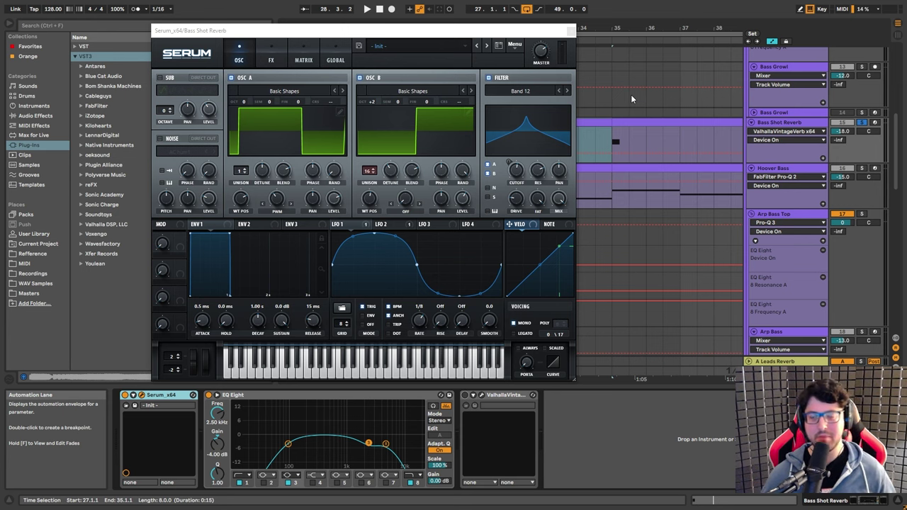
{"action": "left_click", "coordinate": [243, 202]}
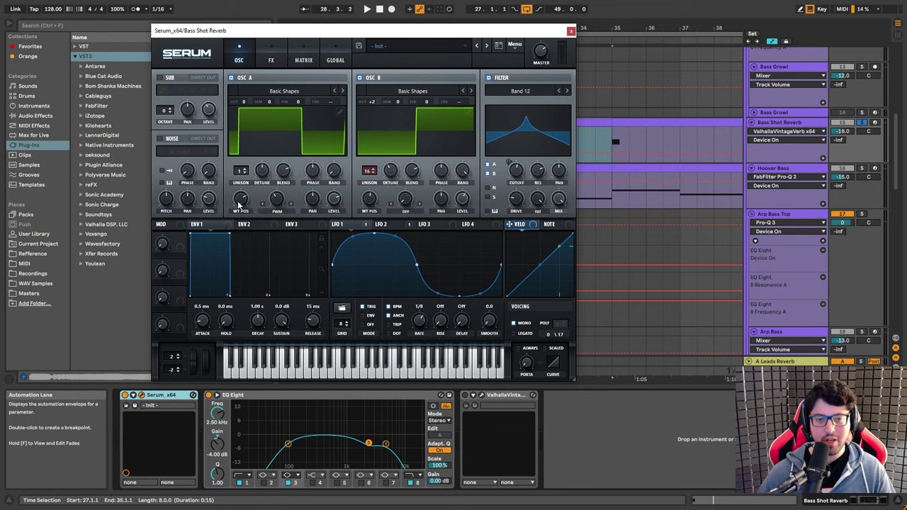
{"action": "mouse_move", "coordinate": [240, 202]}
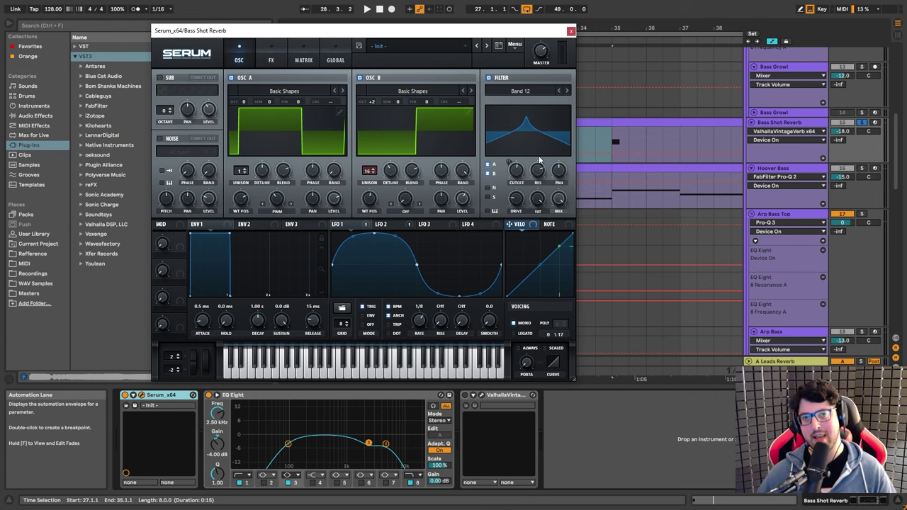
{"action": "left_click", "coordinate": [270, 59]}
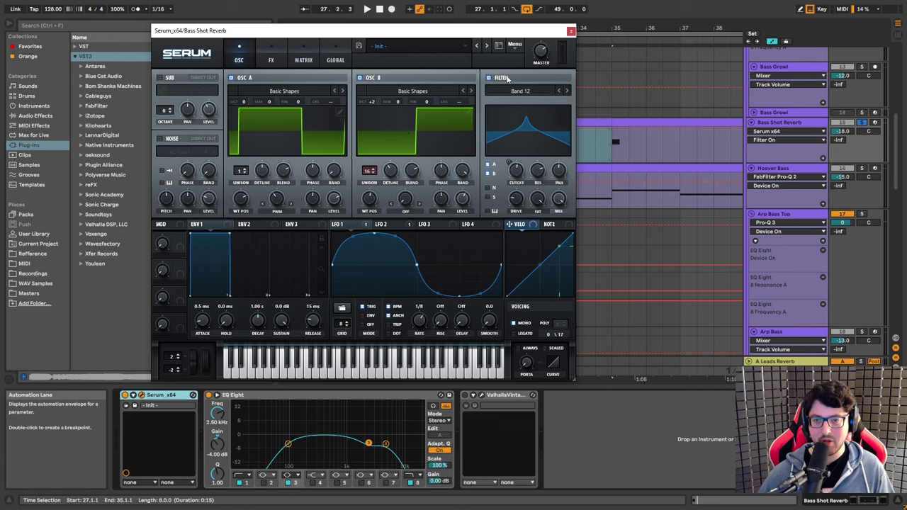
{"action": "left_click", "coordinate": [540, 172]}
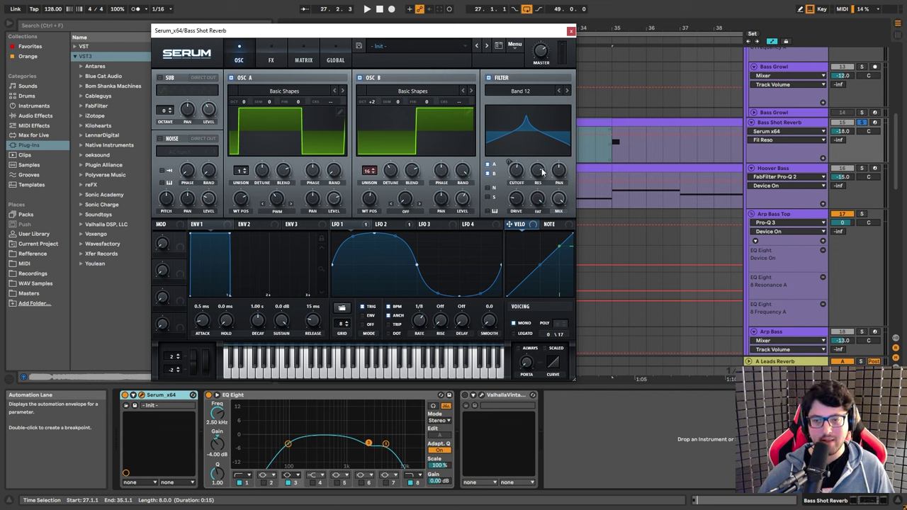
Review the Bass Shot Reverb patch's Serum effects and oscillators, switch on its ValhallaVintageVerb and close Serum
{"action": "left_click", "coordinate": [275, 53]}
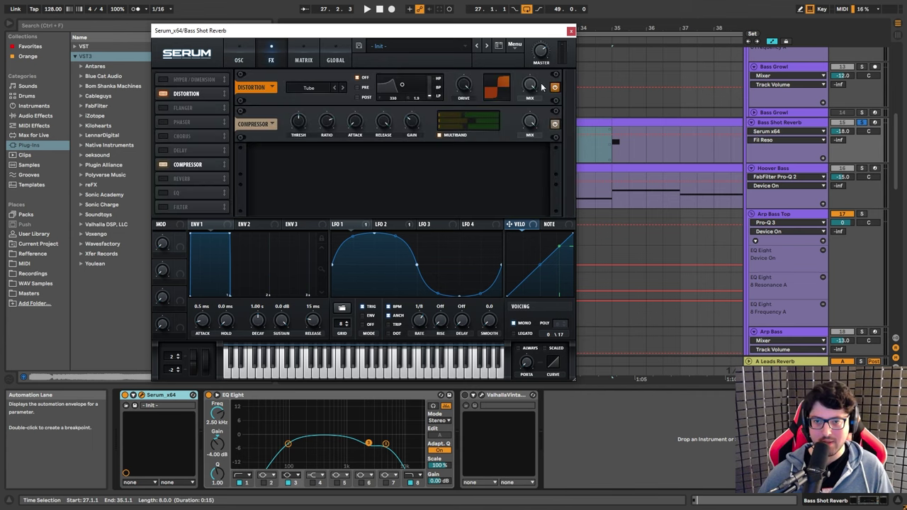
{"action": "left_click", "coordinate": [239, 58]}
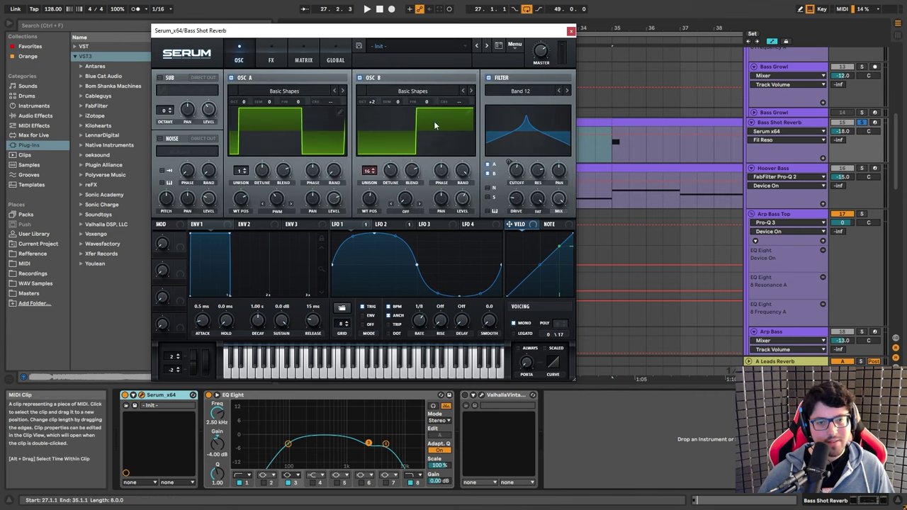
{"action": "left_click", "coordinate": [466, 399]}
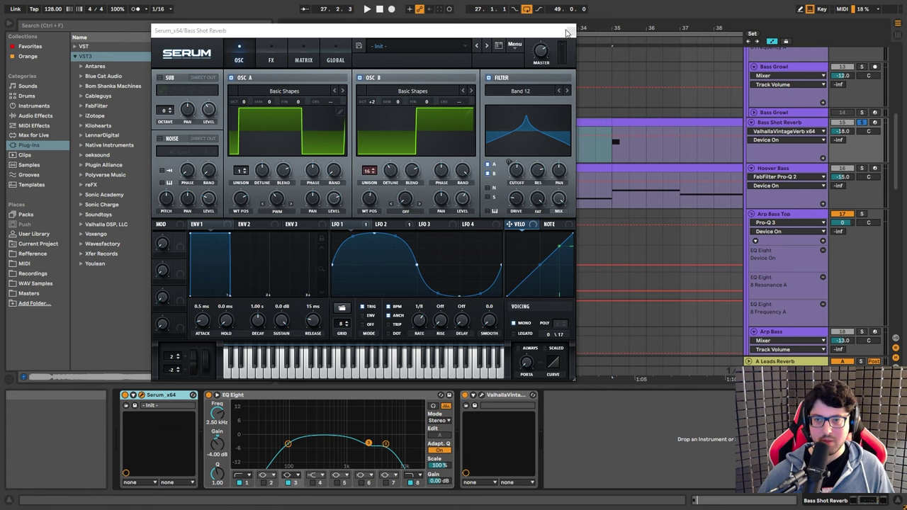
{"action": "left_click", "coordinate": [570, 31]}
Select the Hoover Bass clip spanning bars 27 to 35 and open the track's Serum patch
{"action": "left_click", "coordinate": [491, 209]}
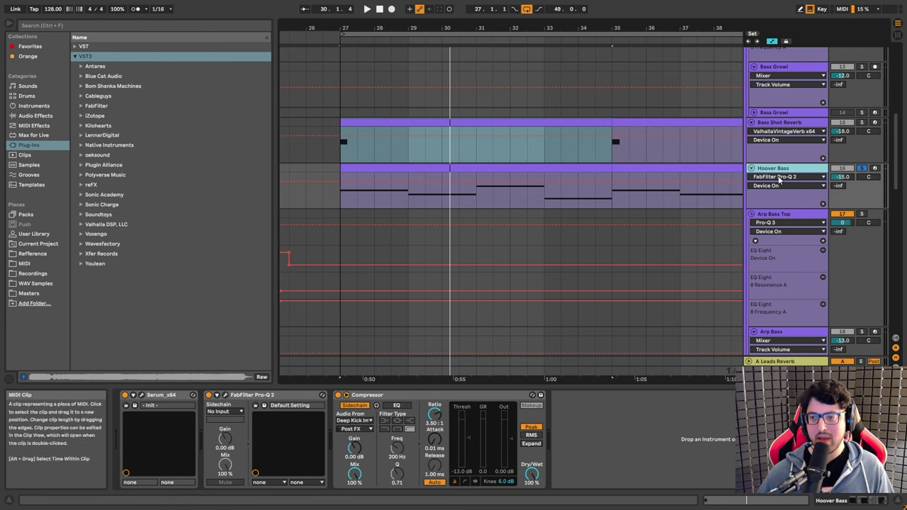
{"action": "left_click", "coordinate": [466, 168]}
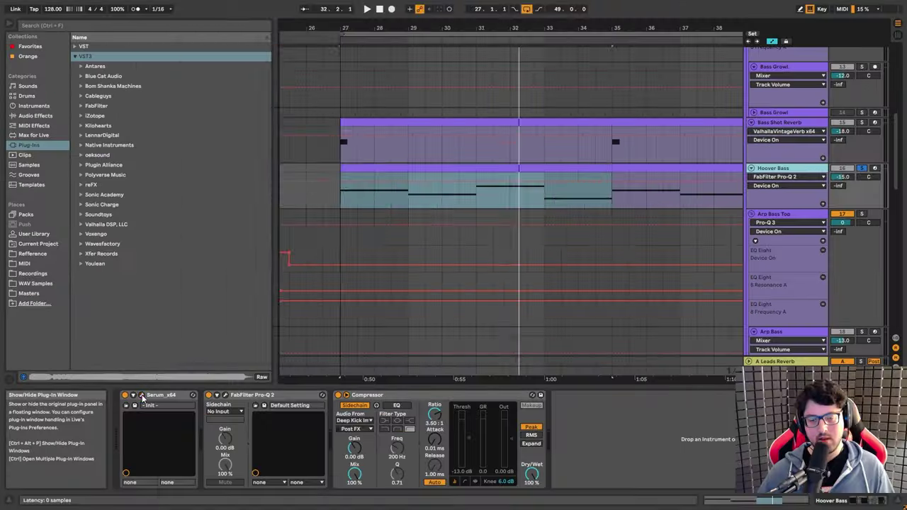
{"action": "left_click", "coordinate": [142, 396]}
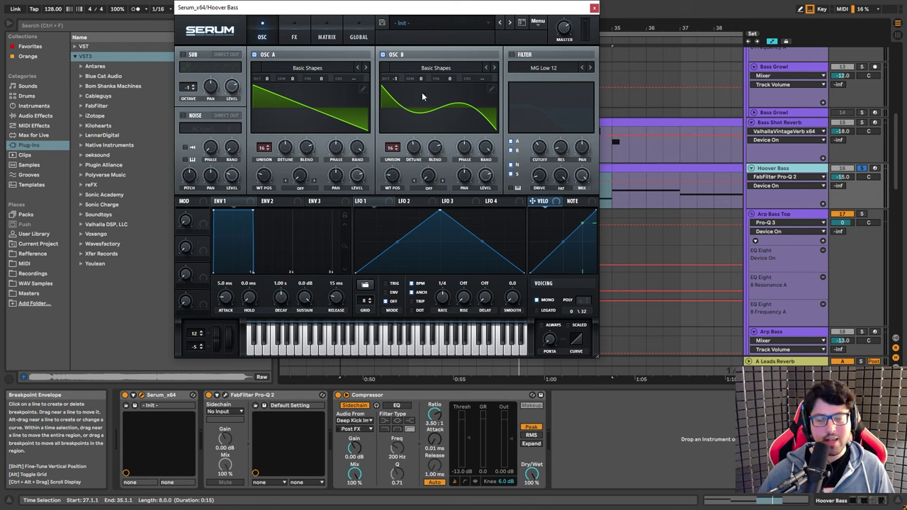
Audition oscillator A alone in the Hoover Bass patch by switching oscillator B off, and inspect the FabFilter Pro-Q 2 filter curve
{"action": "left_click", "coordinate": [382, 55]}
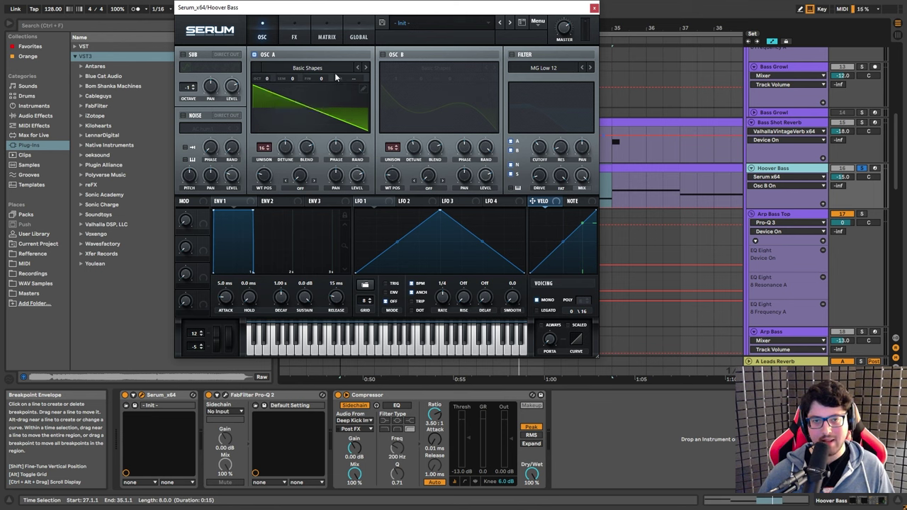
{"action": "left_click", "coordinate": [383, 55]}
{"action": "left_click", "coordinate": [383, 54]}
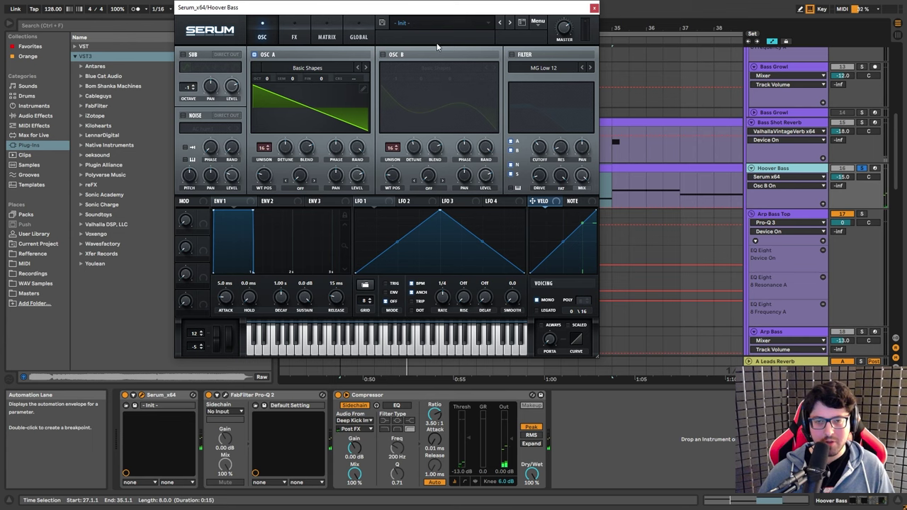
{"action": "left_click", "coordinate": [224, 396]}
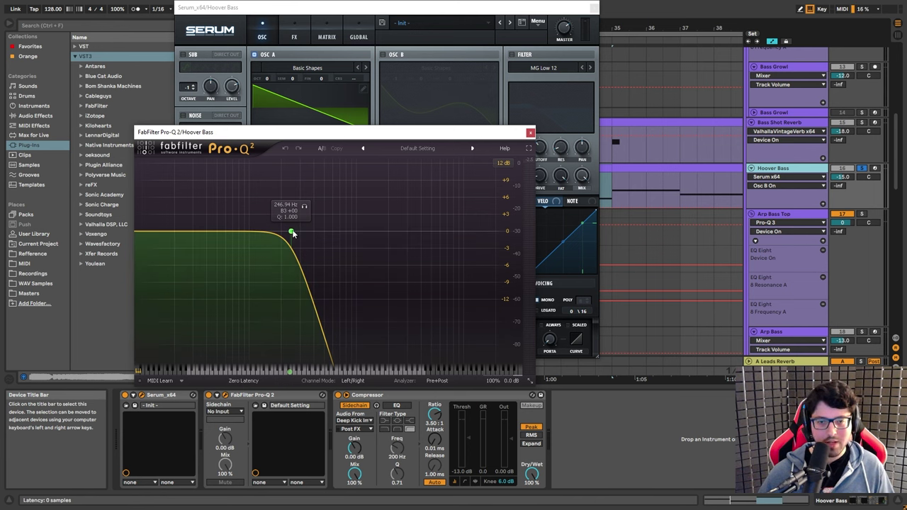
{"action": "left_click", "coordinate": [530, 132]}
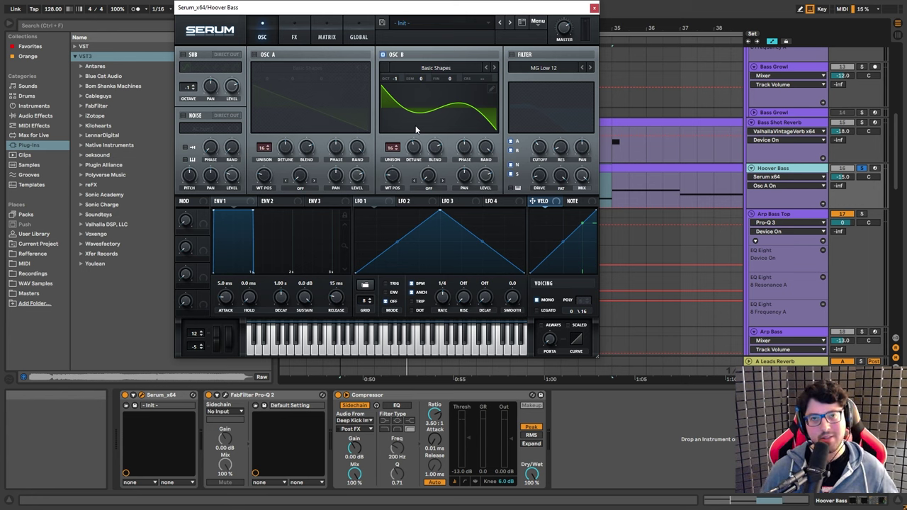
Set oscillator B of the Hoover Bass patch to a plain saw and remove its first harmonic, Bin 1, in the wavetable editor
{"action": "left_click_drag", "start_coordinate": [416, 130], "coordinate": [476, 80]}
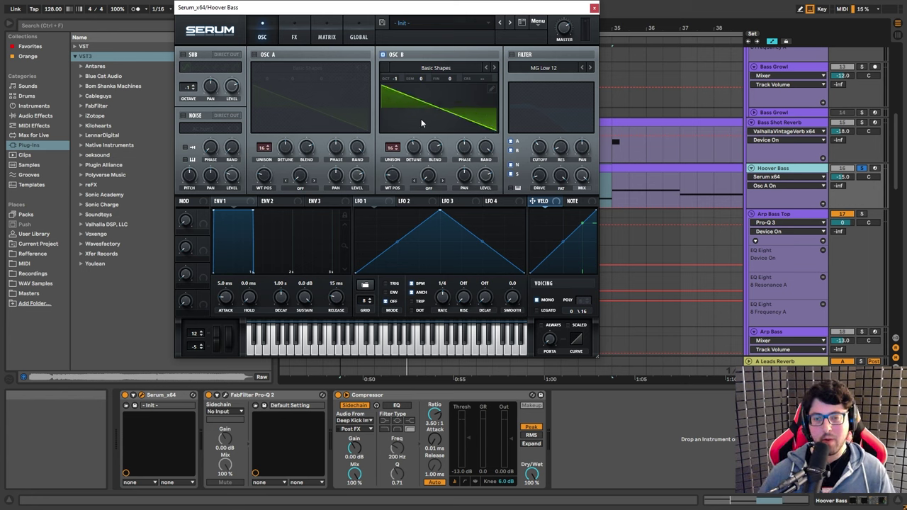
{"action": "left_click", "coordinate": [491, 90]}
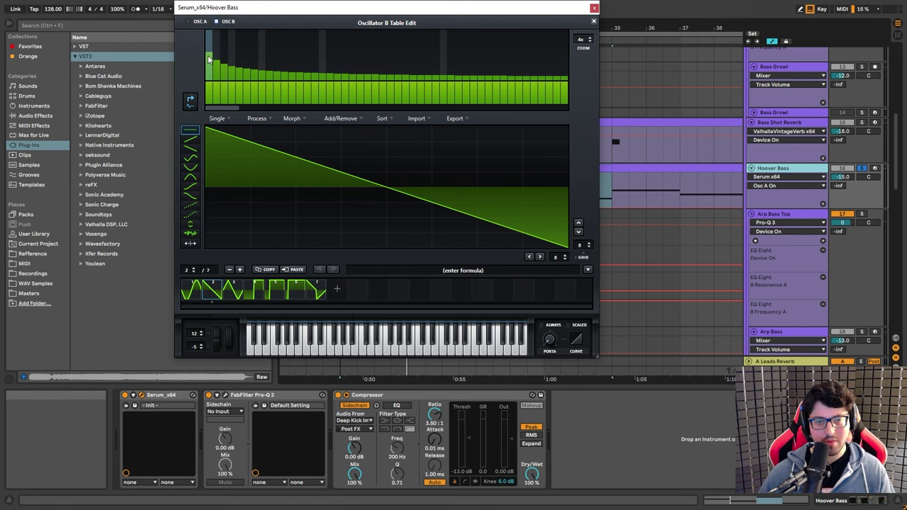
{"action": "left_click_drag", "start_coordinate": [209, 60], "coordinate": [210, 86]}
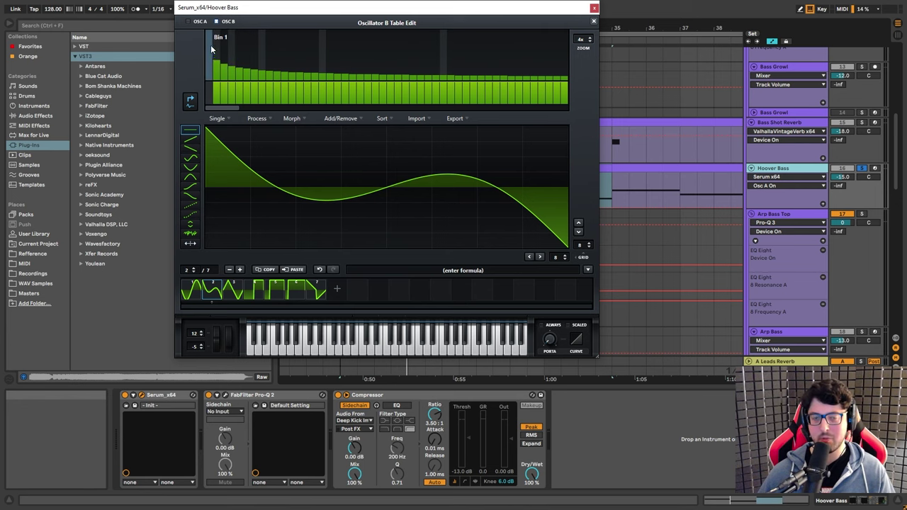
{"action": "left_click", "coordinate": [593, 22]}
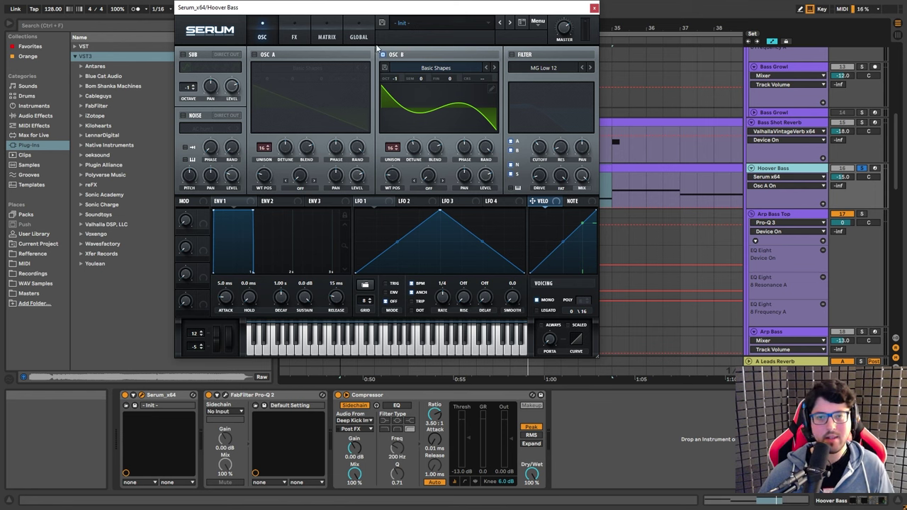
Solo the Legato Saw Bass track and play its clip from bar 35
{"action": "left_click", "coordinate": [777, 173]}
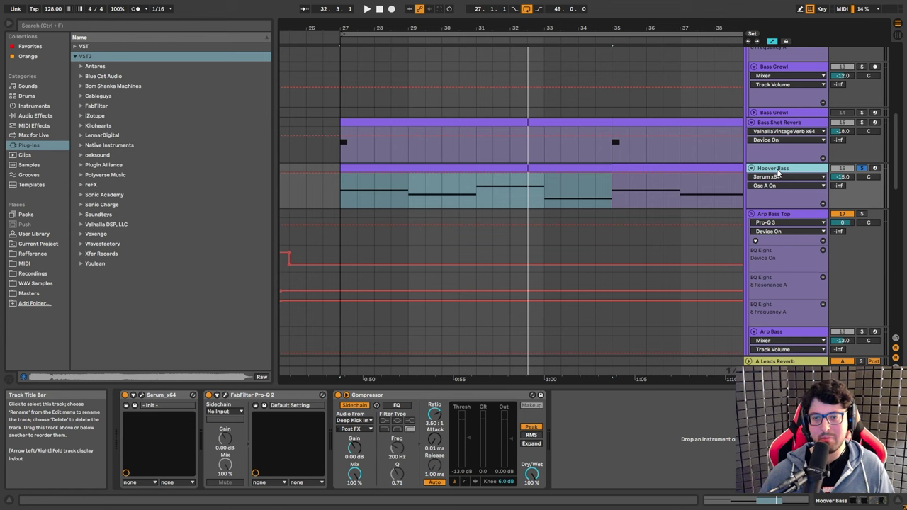
{"action": "left_click_drag", "start_coordinate": [590, 28], "coordinate": [574, 137]}
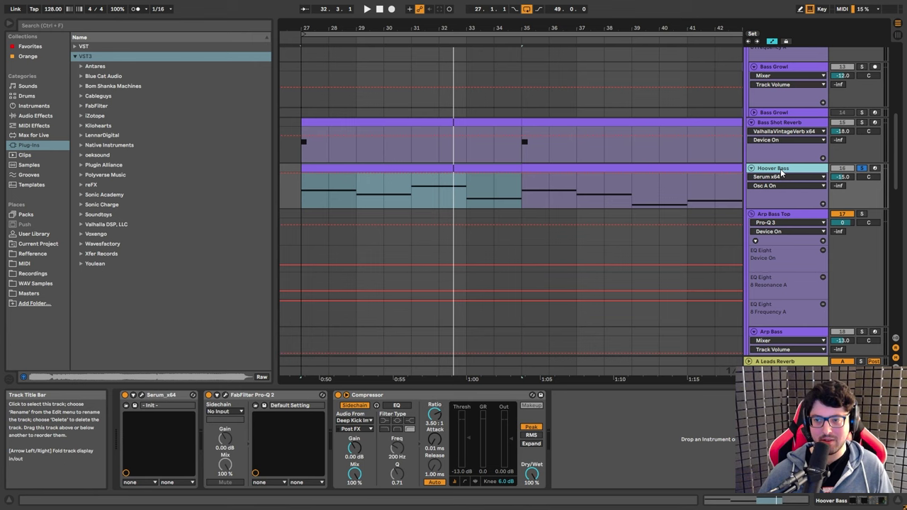
{"action": "mouse_move", "coordinate": [526, 26]}
{"action": "left_mouse_down"}
{"action": "mouse_move", "coordinate": [523, 17]}
{"action": "mouse_move", "coordinate": [526, 26]}
{"action": "left_mouse_up"}
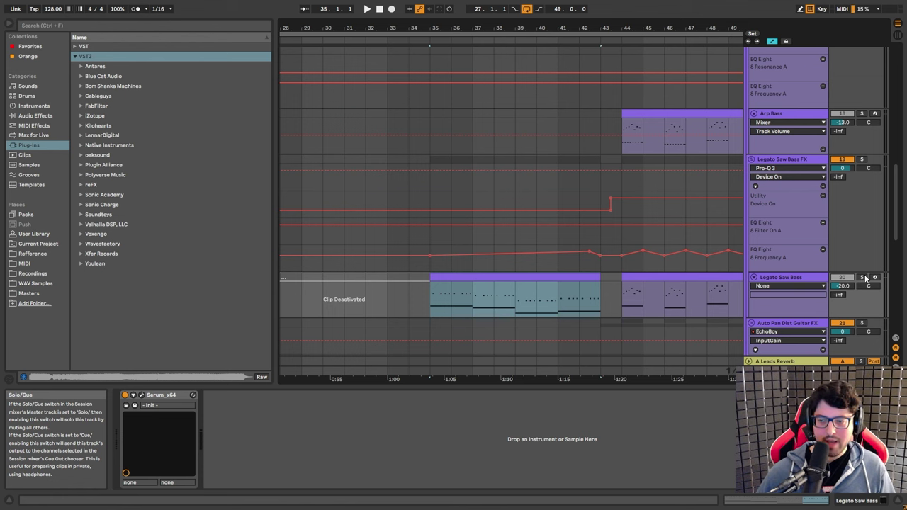
{"action": "left_click", "coordinate": [864, 277]}
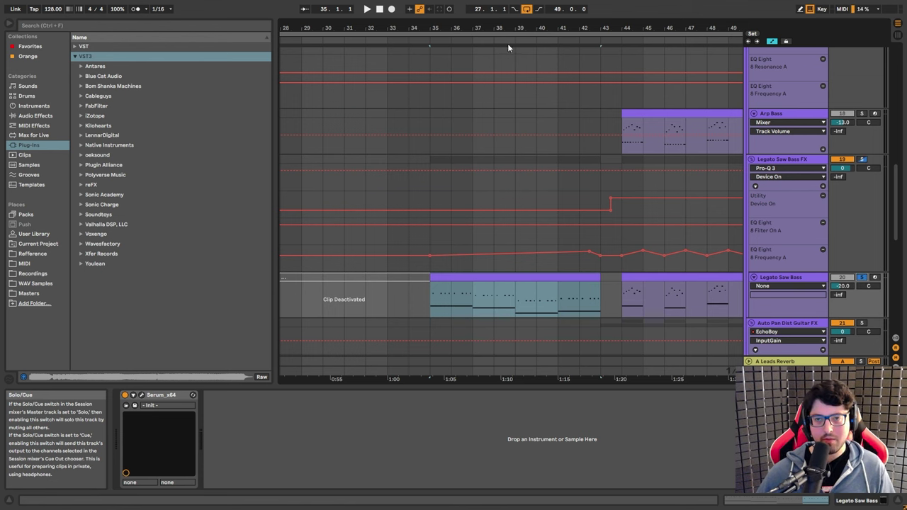
{"action": "key", "text": "z"}
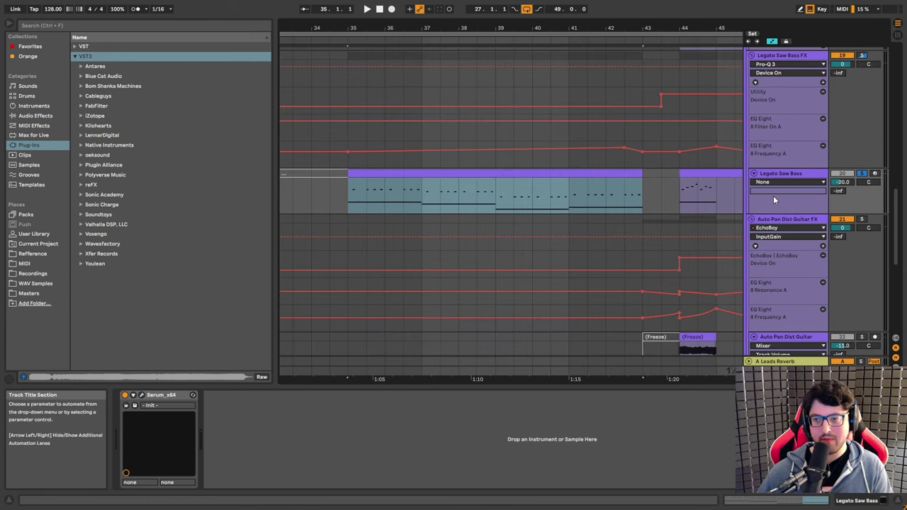
{"action": "key", "text": "space"}
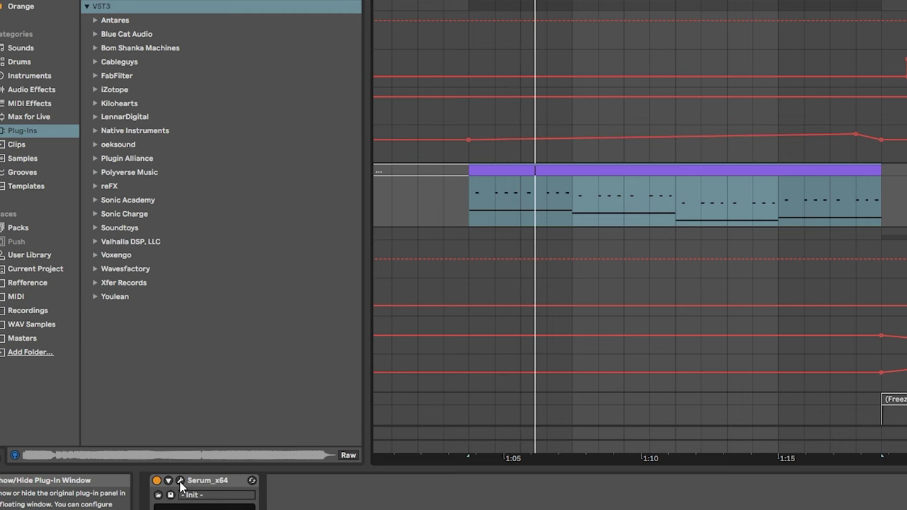
Examine the long low notes and the short upper notes in the Legato Saw Bass MIDI clip
{"action": "left_click", "coordinate": [180, 481]}
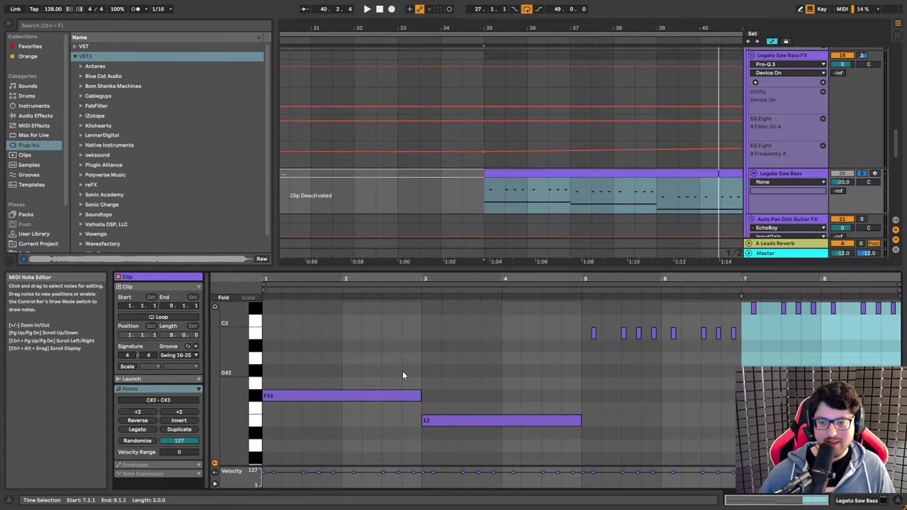
{"action": "scroll", "coordinate": [402, 370], "scroll_direction": "up", "scroll_amount": 3}
{"action": "scroll", "coordinate": [401, 361], "scroll_direction": "down", "scroll_amount": 5}
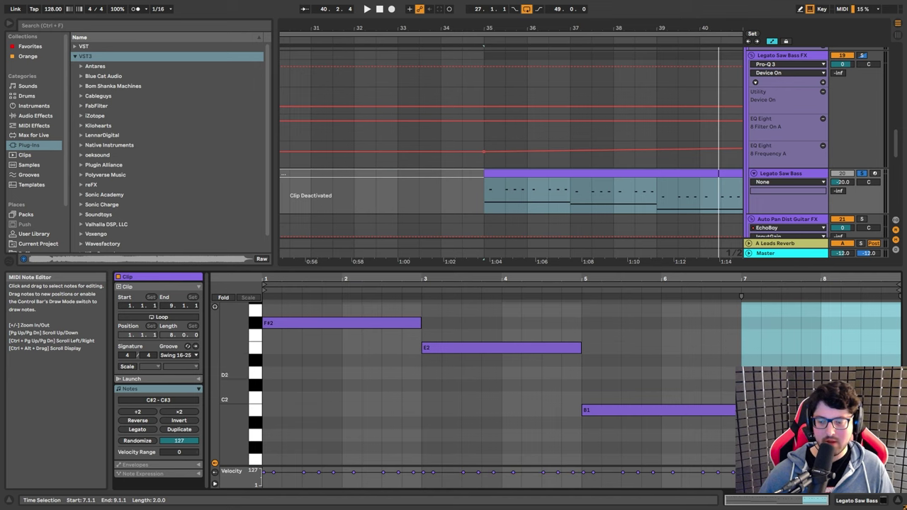
{"action": "scroll", "coordinate": [443, 401], "scroll_direction": "up", "scroll_amount": 3}
{"action": "scroll", "coordinate": [287, 323], "scroll_direction": "up", "scroll_amount": 3}
{"action": "left_click_drag", "start_coordinate": [281, 311], "coordinate": [575, 340]}
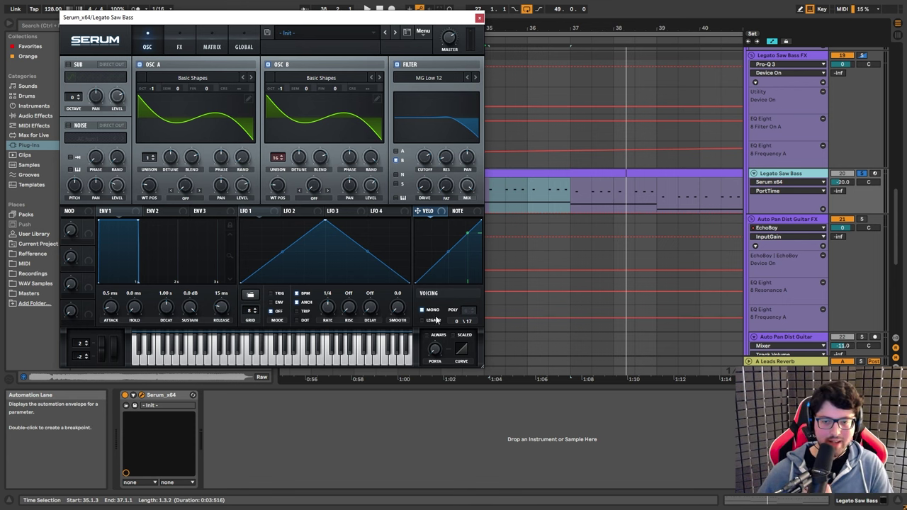
Play the Legato Saw Bass clip while sweeping its Serum portamento time up to 2.01 sec and back down
{"action": "mouse_move", "coordinate": [436, 352]}
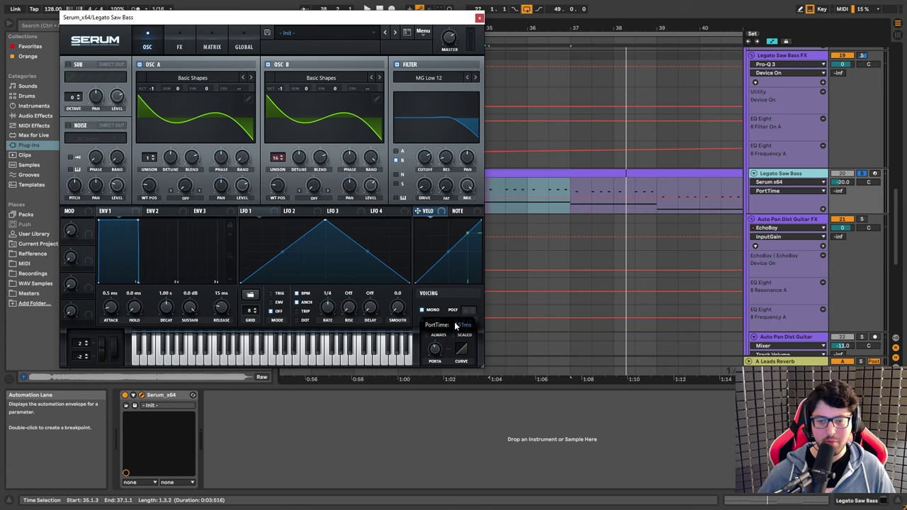
{"action": "key", "text": "space"}
{"action": "left_click_drag", "start_coordinate": [433, 349], "coordinate": [448, 331]}
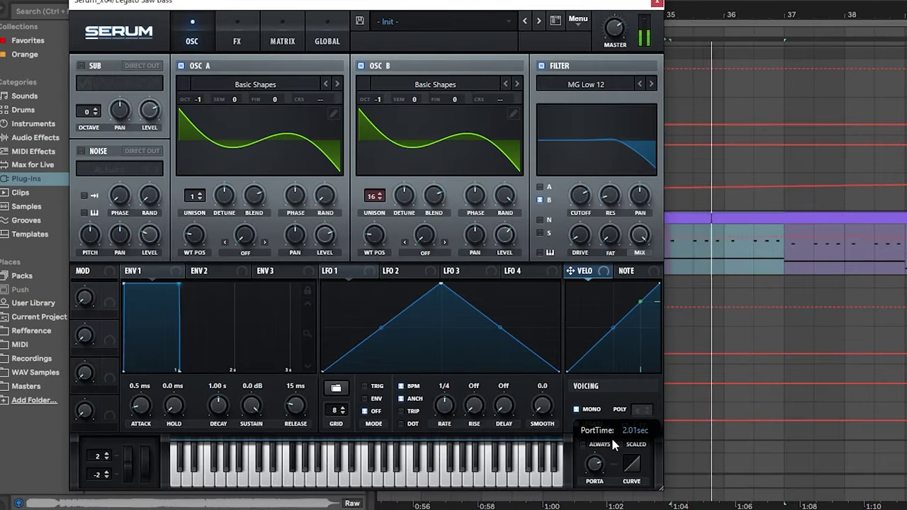
{"action": "left_click_drag", "start_coordinate": [612, 443], "coordinate": [600, 508]}
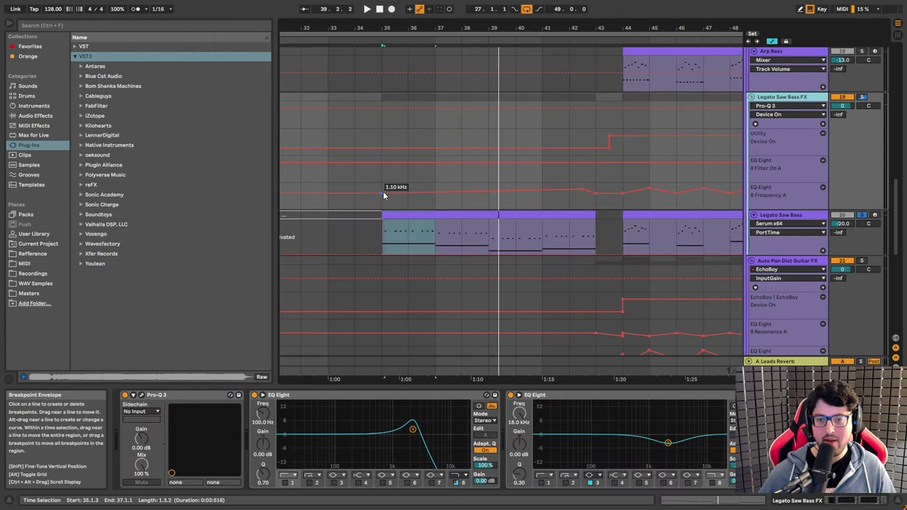
Inspect EQ Eight's band 8 frequency automation on the Legato Saw Bass FX track between bars 35 and 42
{"action": "left_click", "coordinate": [426, 428]}
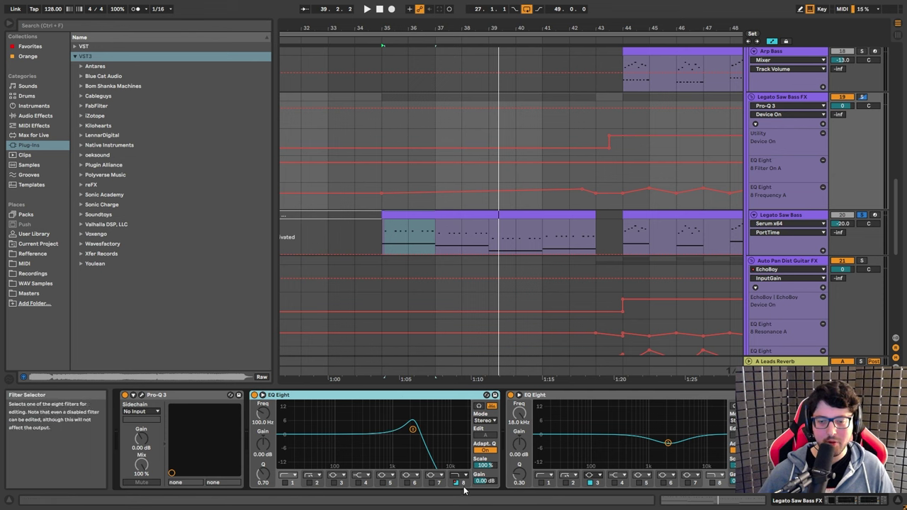
{"action": "left_click", "coordinate": [420, 339]}
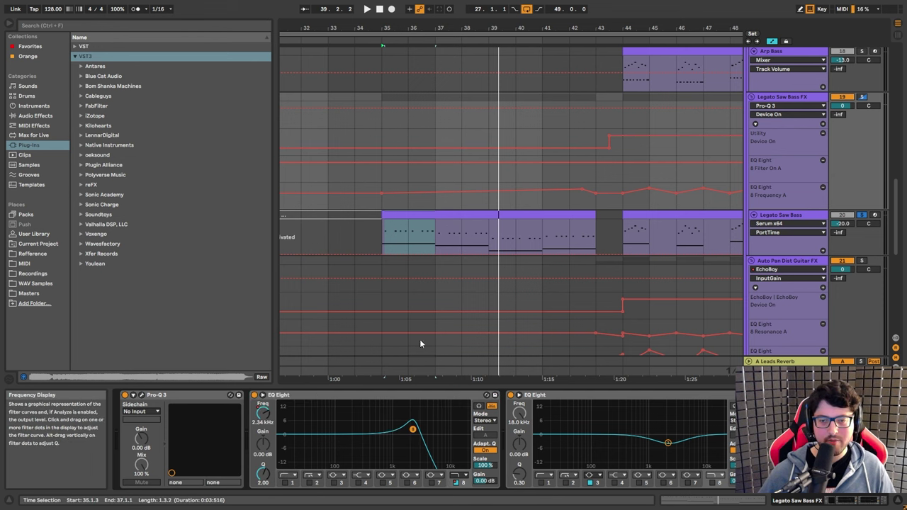
{"action": "left_click", "coordinate": [381, 201]}
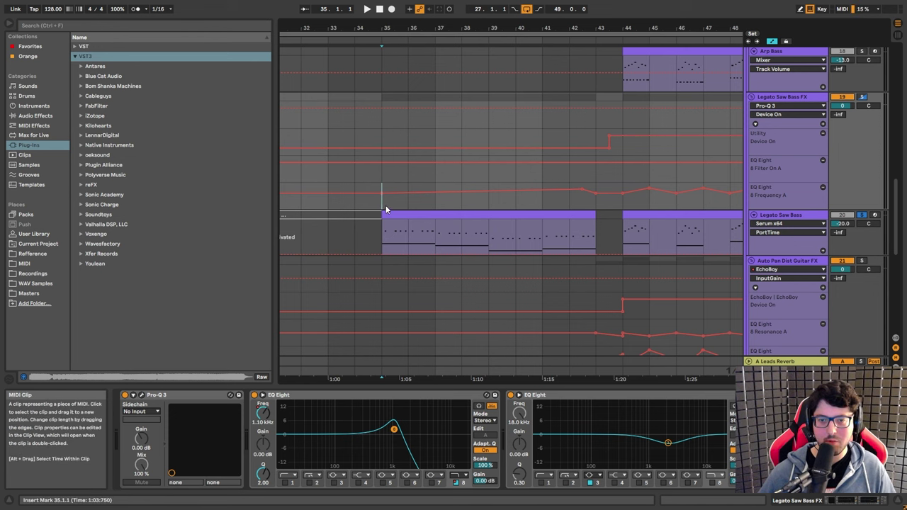
{"action": "left_click_drag", "start_coordinate": [385, 202], "coordinate": [578, 203]}
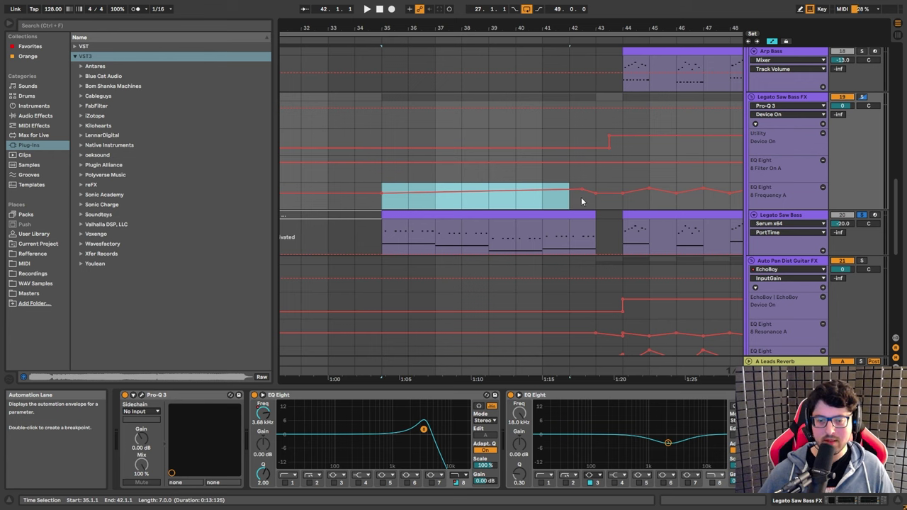
{"action": "key", "text": "Left"}
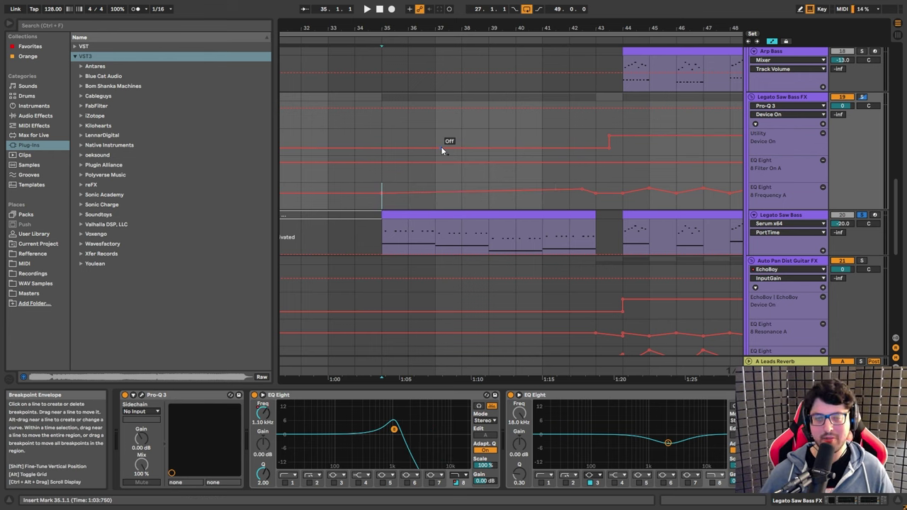
Play the Sine Pad clip from bar 35 and review its Serum oscillator and FX pages
{"action": "scroll", "coordinate": [442, 151], "scroll_direction": "down", "scroll_amount": 3}
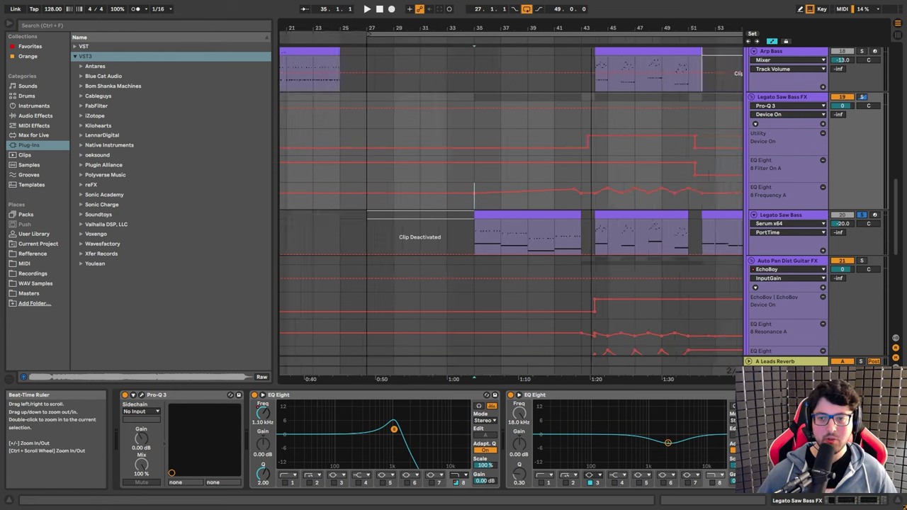
{"action": "scroll", "coordinate": [467, 118], "scroll_direction": "up", "scroll_amount": 1}
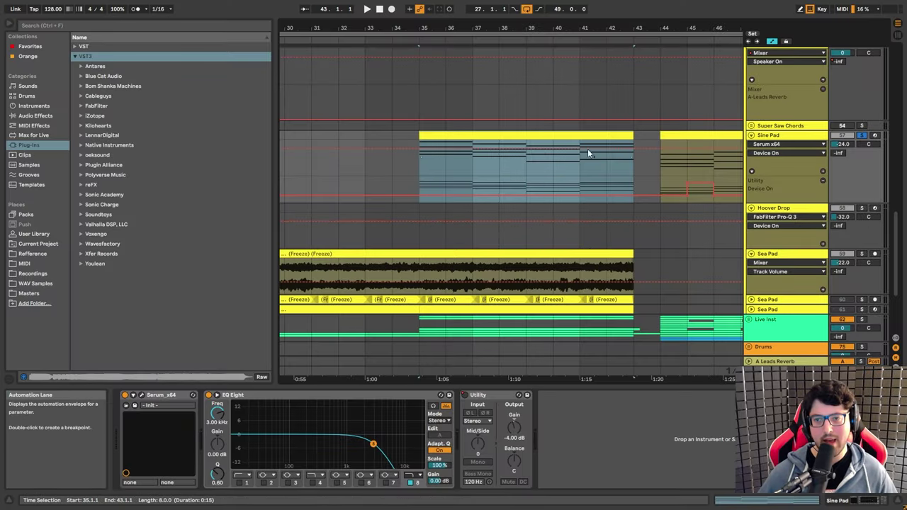
{"action": "key", "text": "space"}
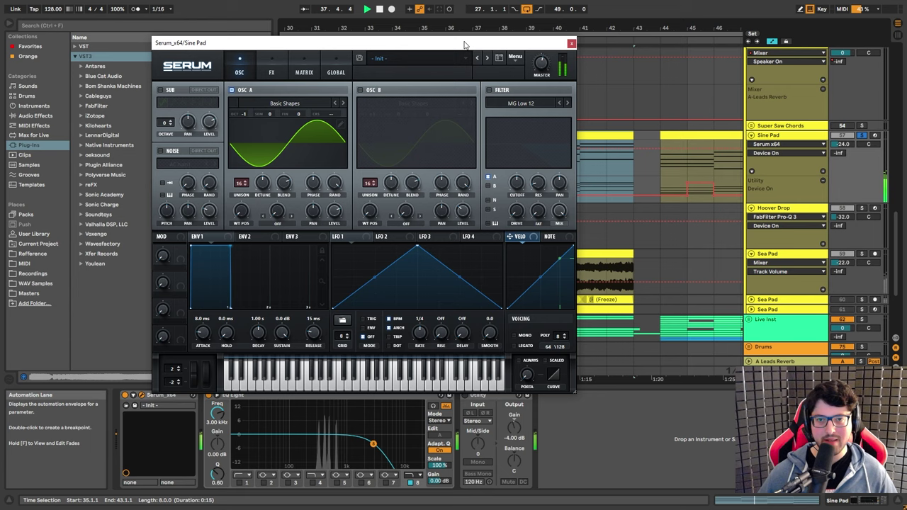
{"action": "left_click_drag", "start_coordinate": [464, 44], "coordinate": [465, 27]}
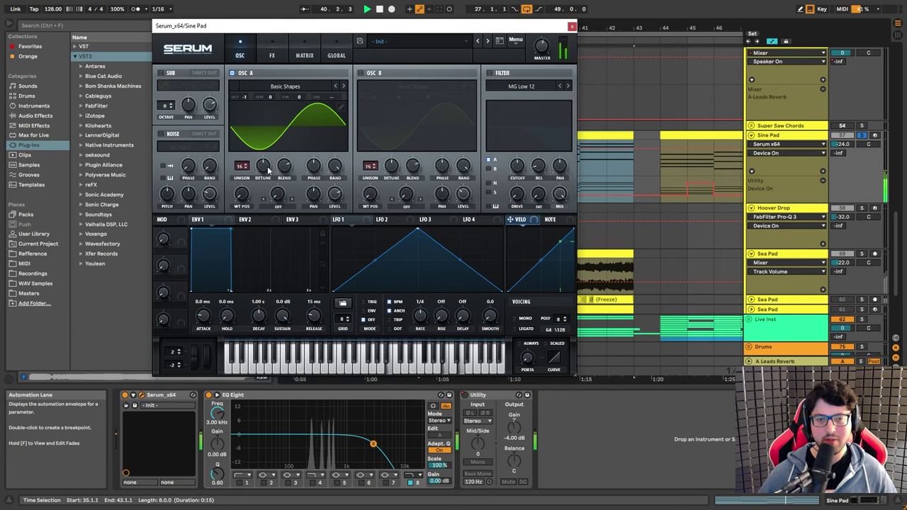
{"action": "left_click", "coordinate": [272, 54]}
{"action": "left_click", "coordinate": [248, 54]}
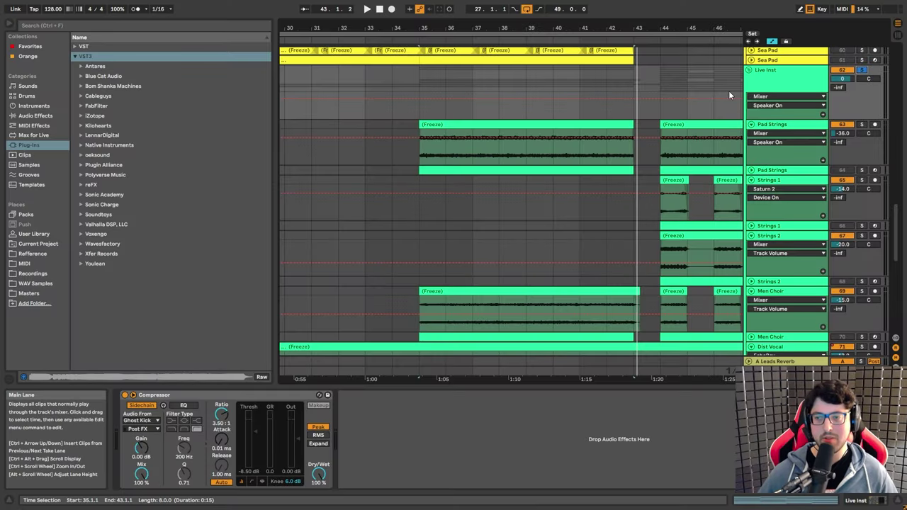
Solo the Pad Strings track and play its frozen clip from bar 35
{"action": "scroll", "coordinate": [586, 149], "scroll_direction": "down", "scroll_amount": 2}
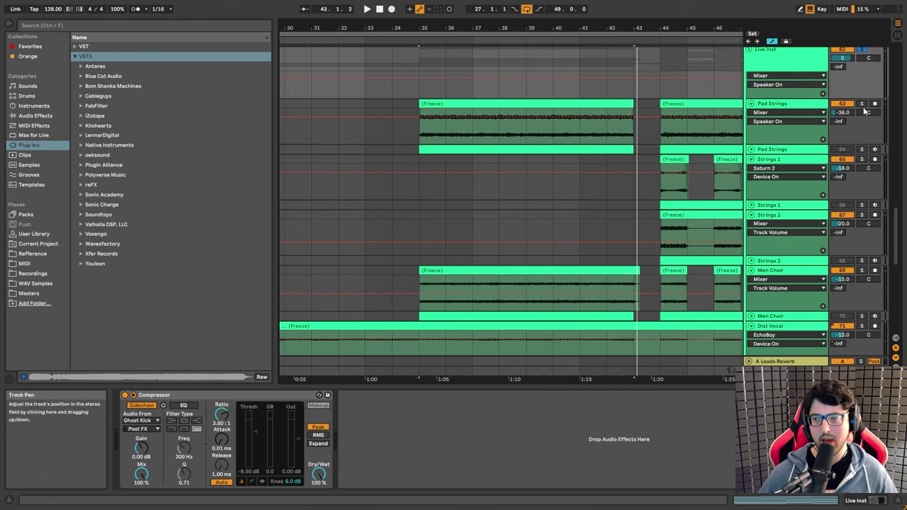
{"action": "left_click", "coordinate": [600, 113]}
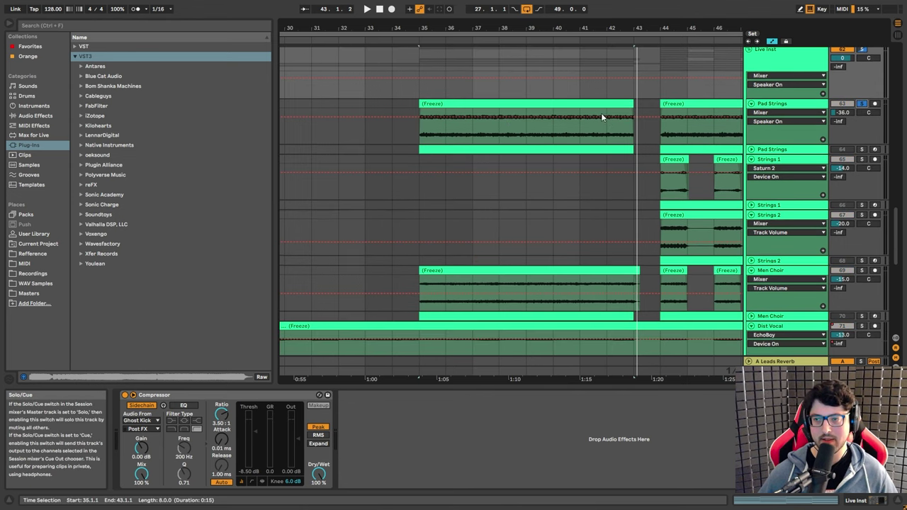
{"action": "key", "text": "space"}
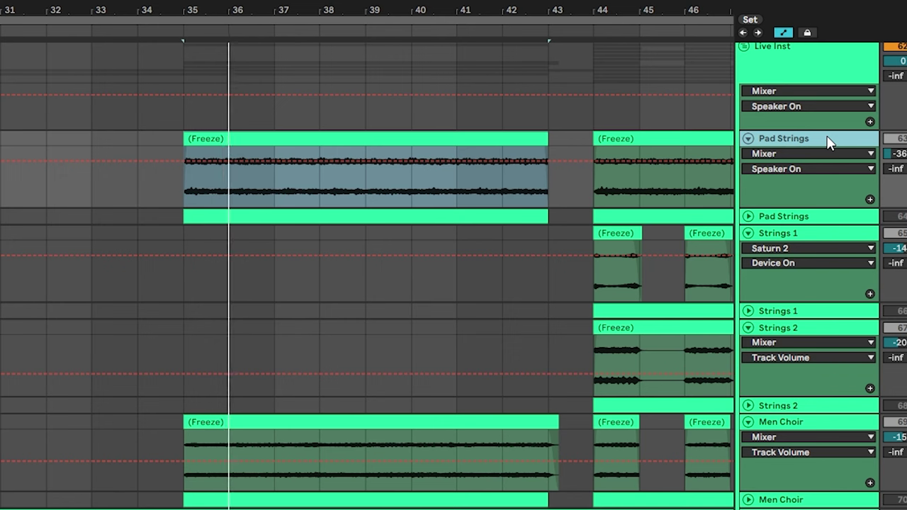
Stop playback and inspect the source clip on the folded Pad Strings track beneath the frozen audio
{"action": "left_click", "coordinate": [782, 218]}
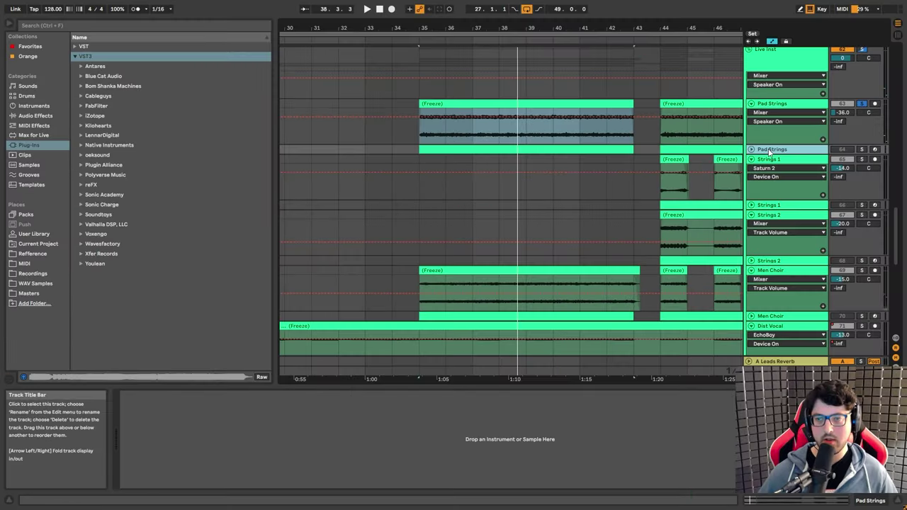
{"action": "left_click", "coordinate": [585, 153]}
{"action": "key", "text": "space"}
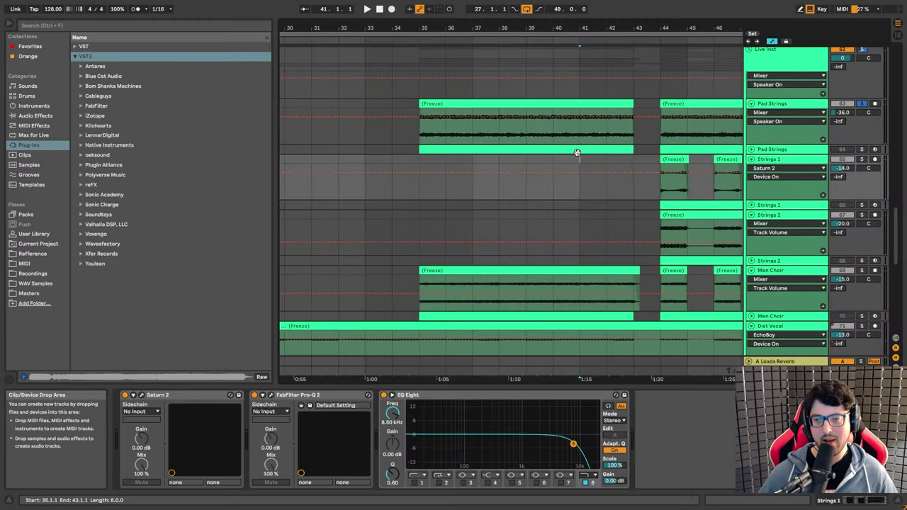
{"action": "double_click", "coordinate": [573, 150]}
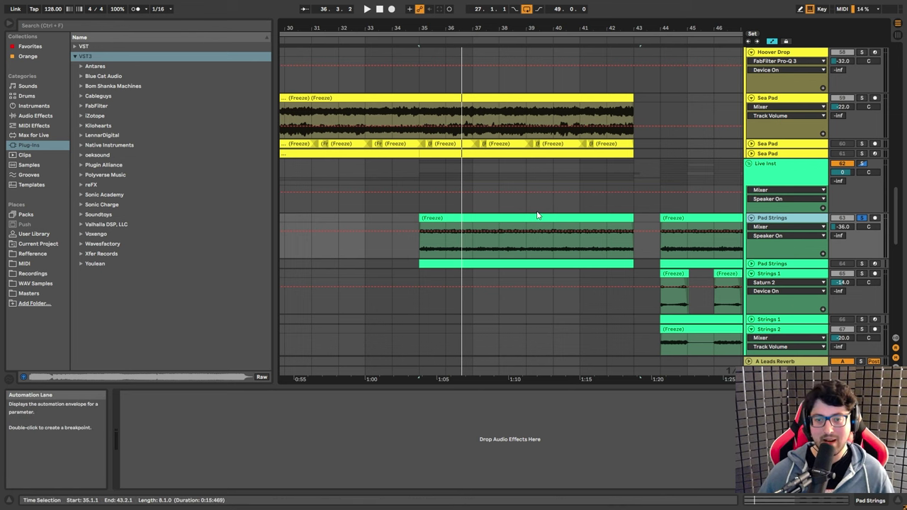
{"action": "scroll", "coordinate": [537, 215], "scroll_direction": "down", "scroll_amount": 4}
{"action": "left_click", "coordinate": [787, 149]}
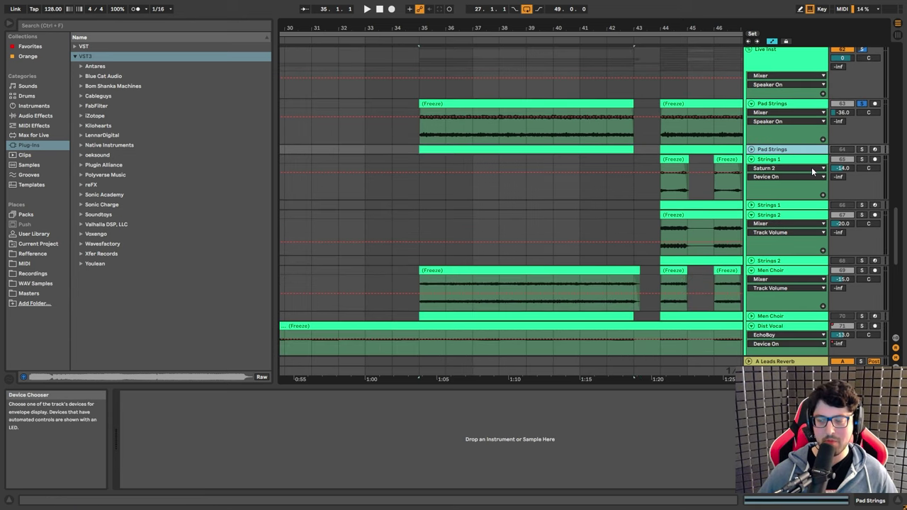
Solo the Men Choir track to play its frozen clip from bar 35, and solo the Dist Vocal track
{"action": "scroll", "coordinate": [790, 116], "scroll_direction": "down", "scroll_amount": 3}
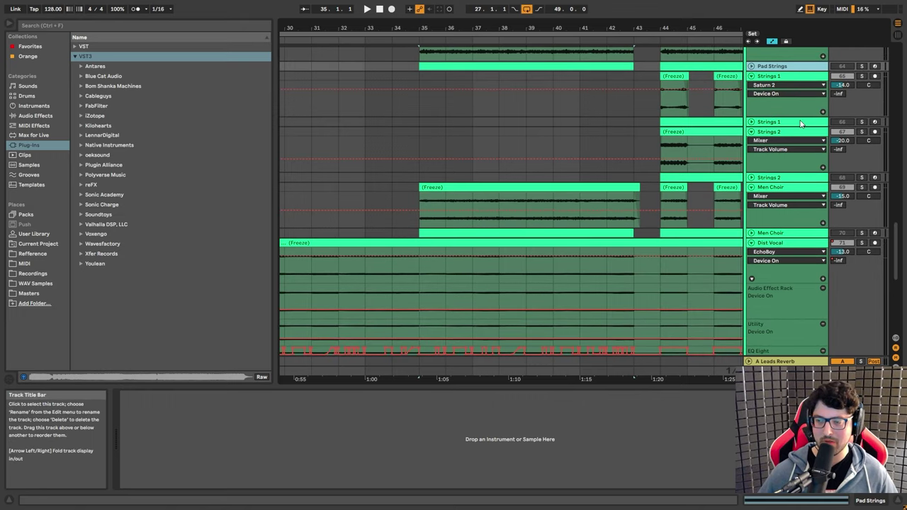
{"action": "scroll", "coordinate": [762, 182], "scroll_direction": "up", "scroll_amount": 2}
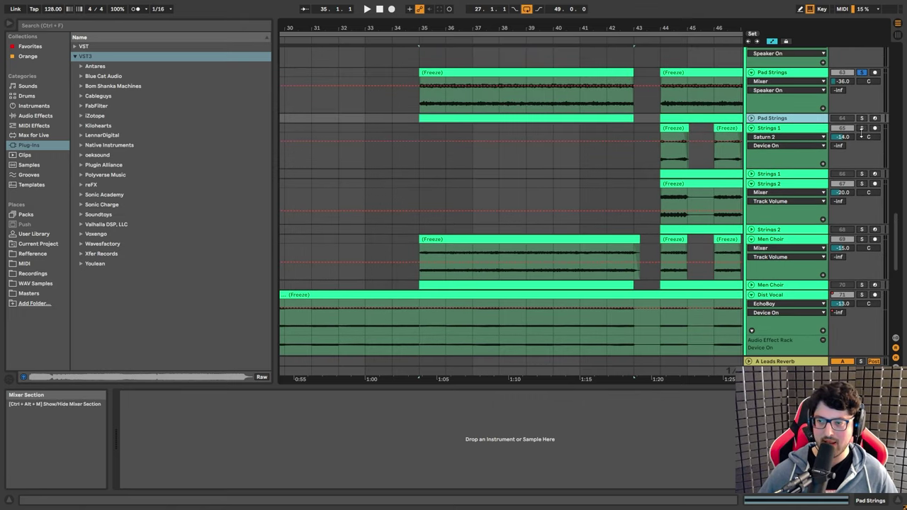
{"action": "scroll", "coordinate": [787, 153], "scroll_direction": "down", "scroll_amount": 2}
{"action": "left_click", "coordinate": [815, 198]}
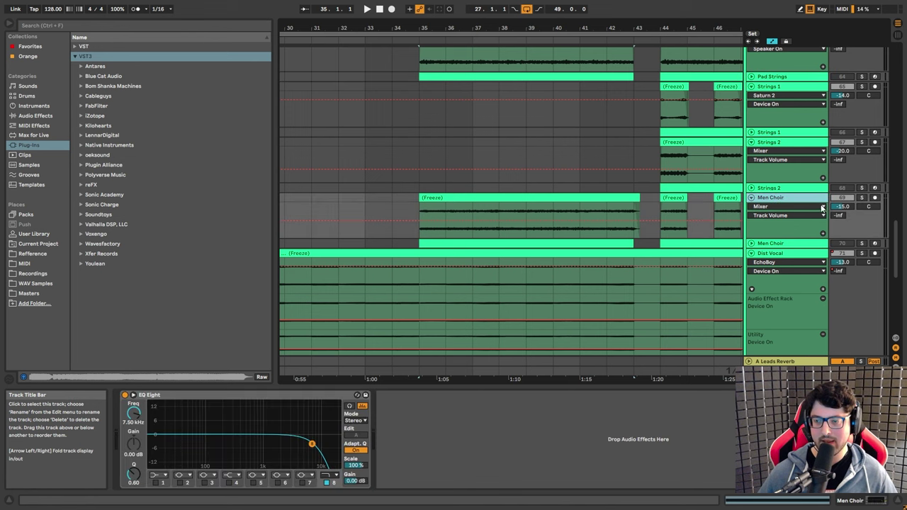
{"action": "left_click", "coordinate": [862, 199]}
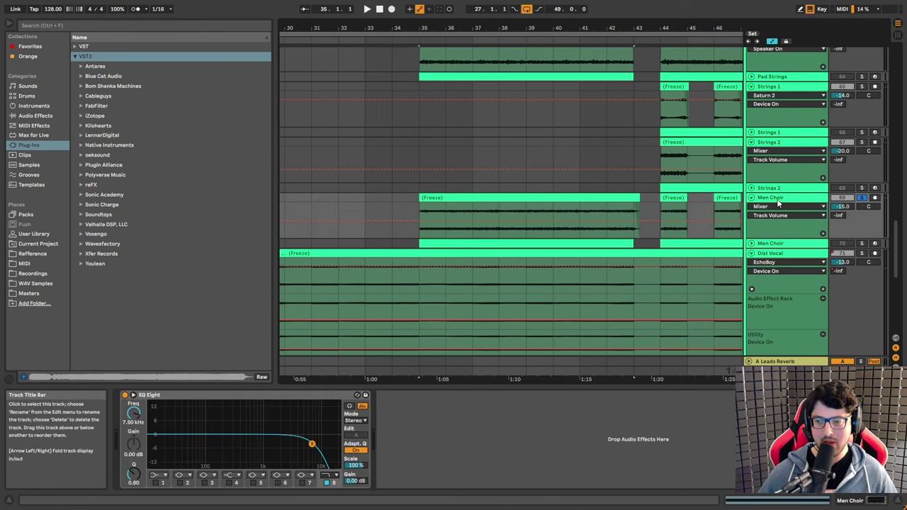
{"action": "left_click", "coordinate": [599, 201]}
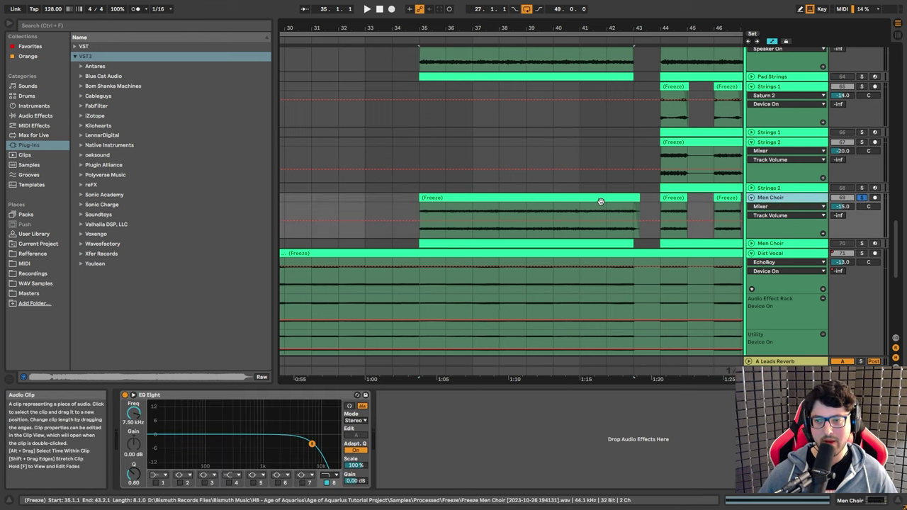
{"action": "key", "text": "space"}
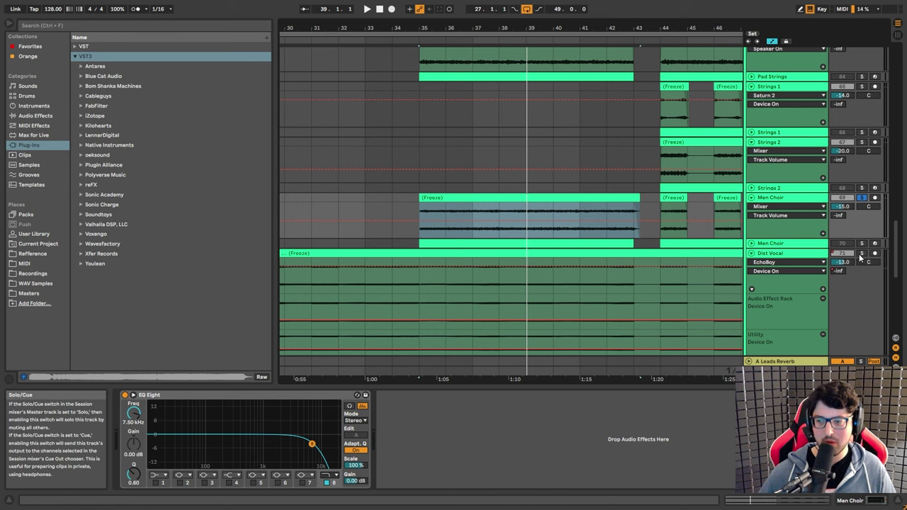
{"action": "left_click", "coordinate": [862, 254]}
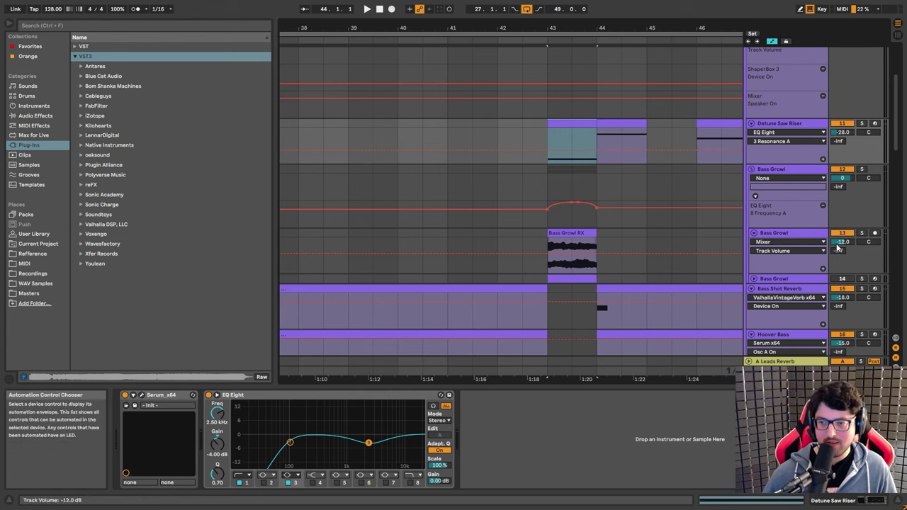
Solo the Bass Growl track that holds the Bass Growl RX audio clip at bar 43
{"action": "left_click", "coordinate": [806, 236]}
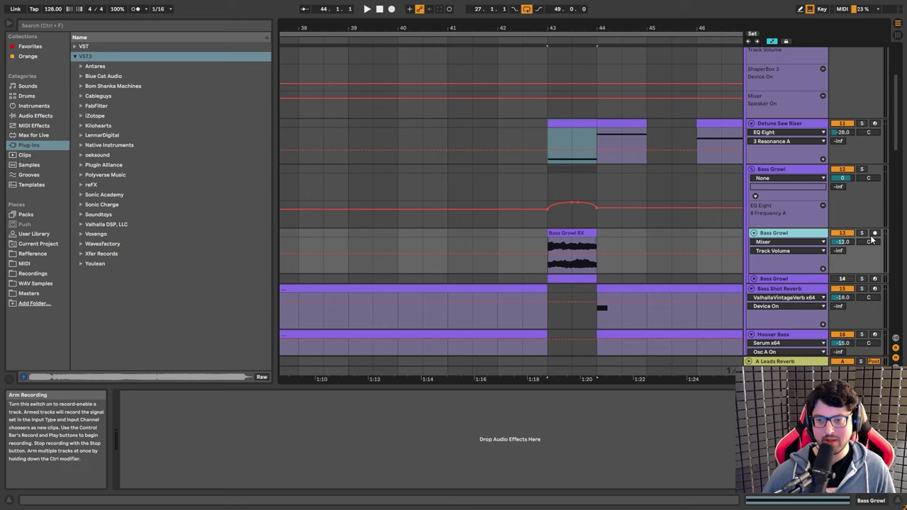
{"action": "left_click", "coordinate": [861, 233]}
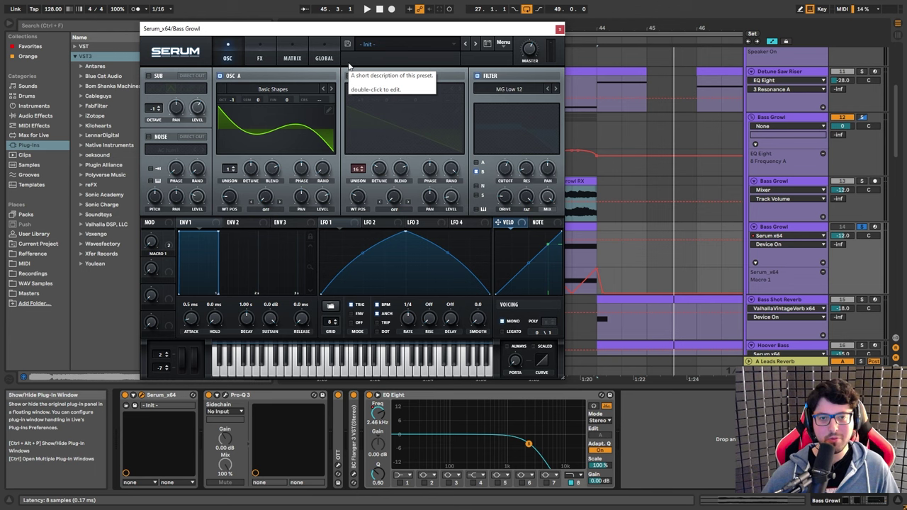
Review the effects in Bass Growl's Serum, checking the filter's Formant-I type under Misc and its mix control
{"action": "left_click", "coordinate": [259, 59]}
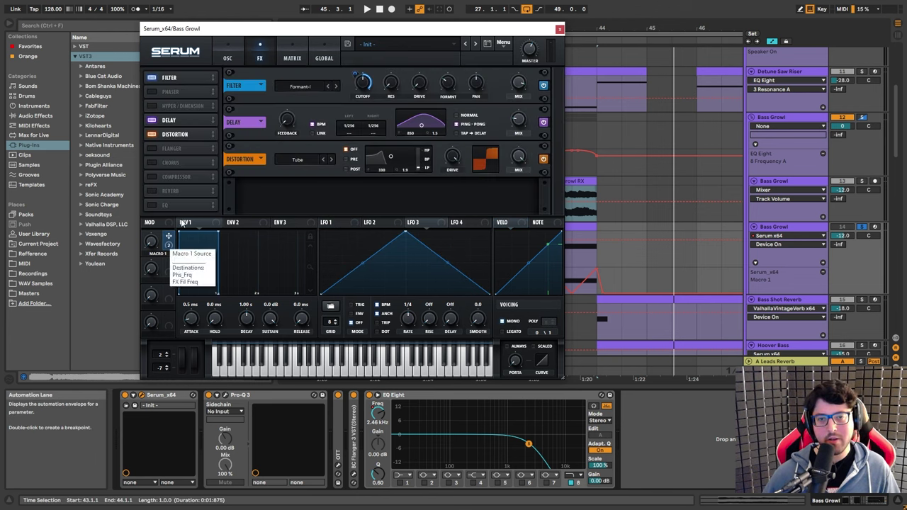
{"action": "left_click", "coordinate": [306, 89]}
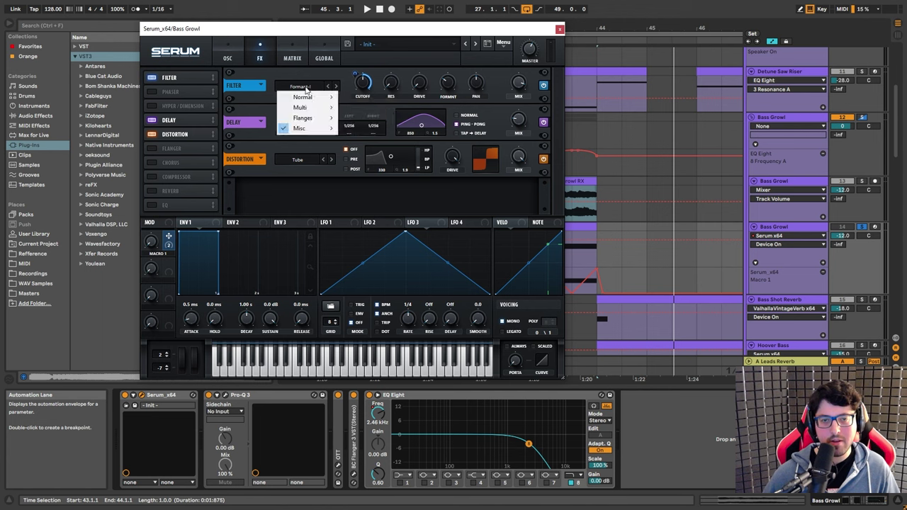
{"action": "mouse_move", "coordinate": [309, 129]}
{"action": "left_click", "coordinate": [376, 105]}
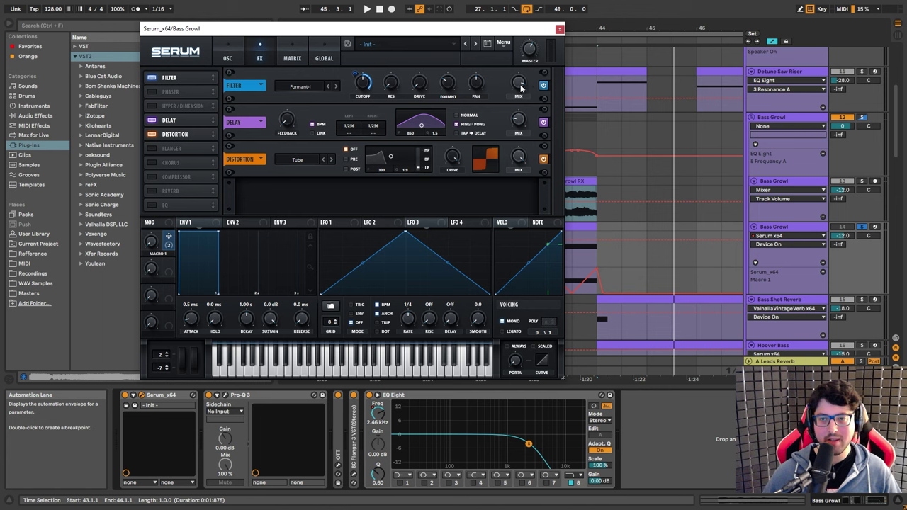
{"action": "mouse_move", "coordinate": [515, 86]}
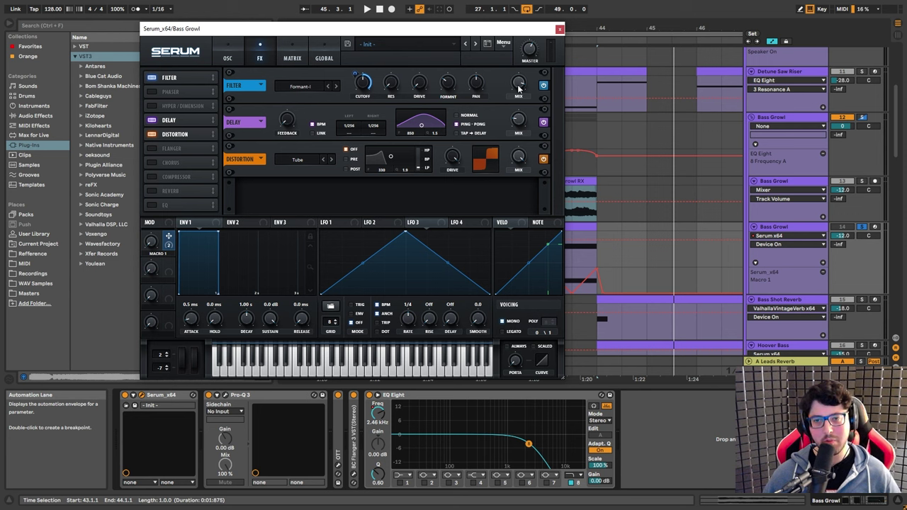
{"action": "left_click", "coordinate": [519, 85]}
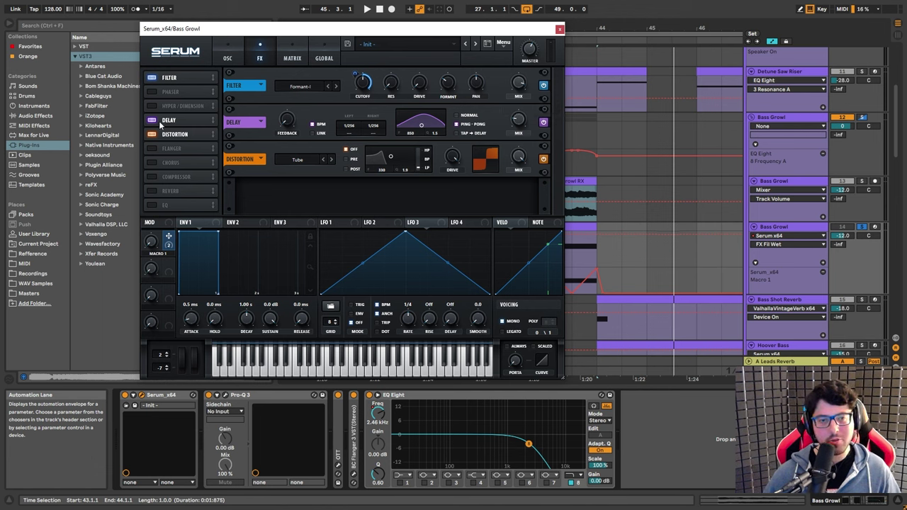
Turn the Phaser effect on and back off in Bass Growl's Serum
{"action": "left_click", "coordinate": [150, 92]}
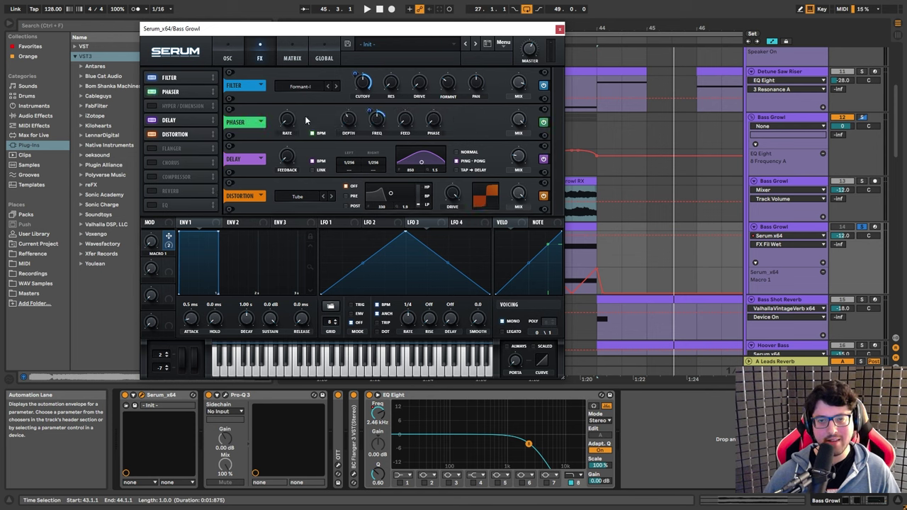
{"action": "left_click", "coordinate": [154, 92]}
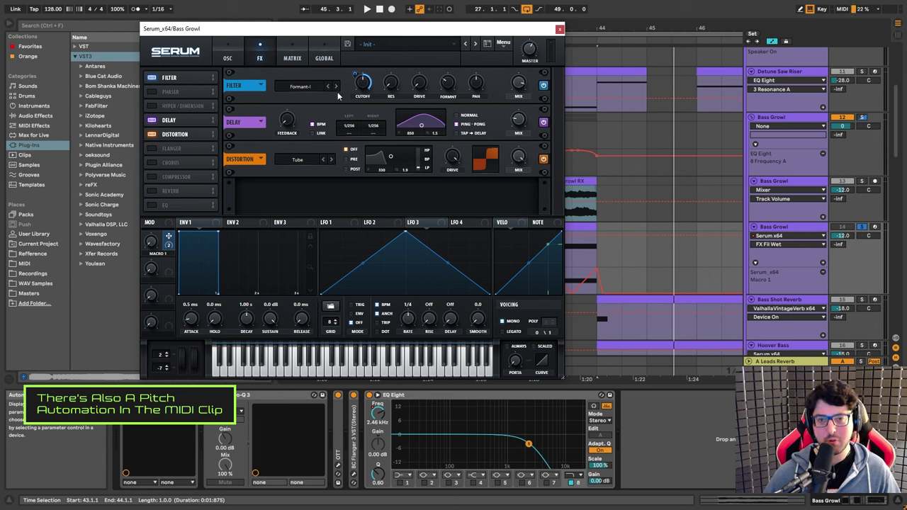
Examine the low boost and midrange cut bands in the Bass Growl track's Pro-Q 3
{"action": "left_click", "coordinate": [559, 31]}
{"action": "left_click", "coordinate": [226, 396]}
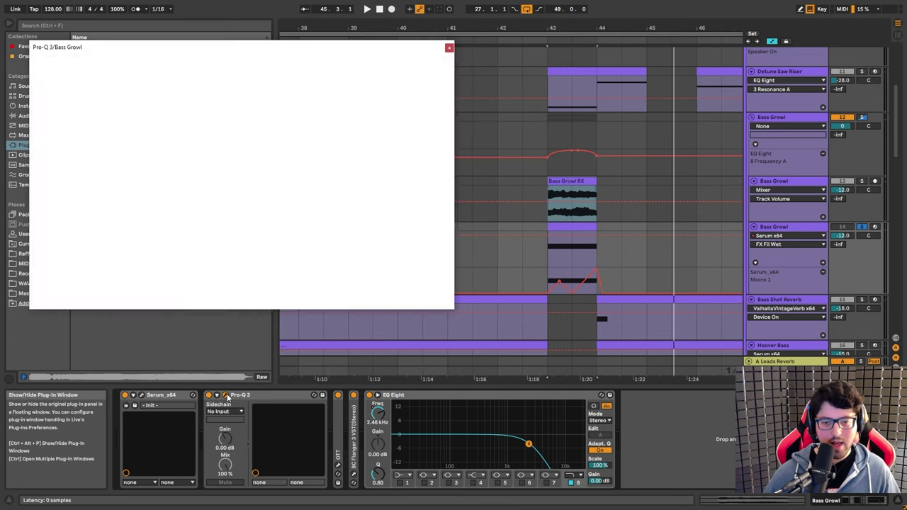
{"action": "mouse_move", "coordinate": [168, 123]}
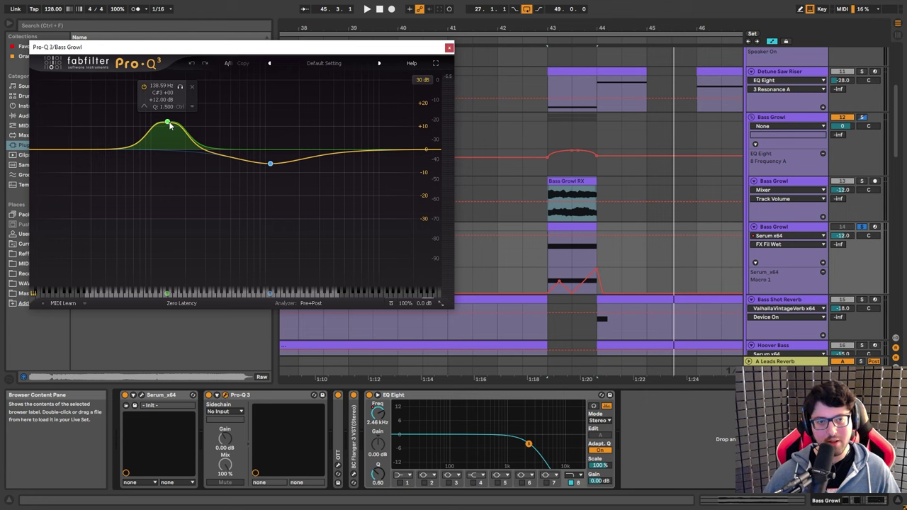
{"action": "left_click", "coordinate": [167, 123]}
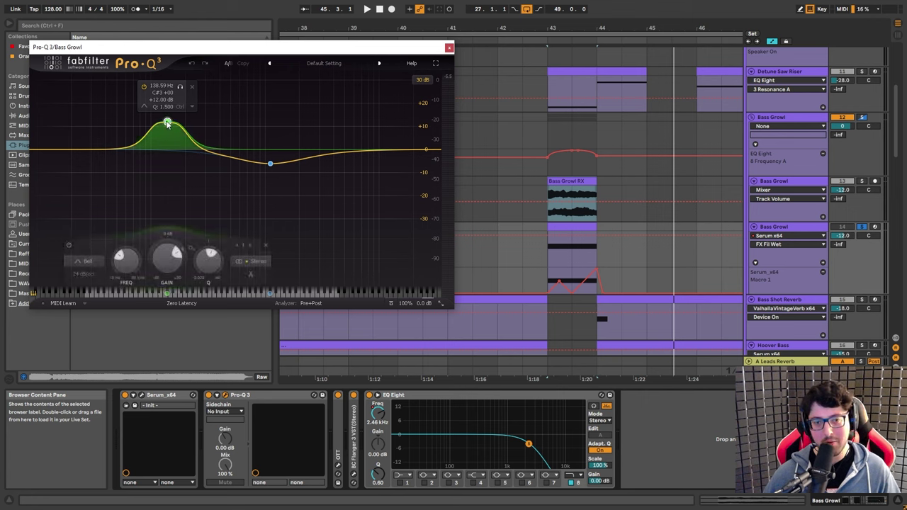
{"action": "left_click", "coordinate": [270, 164]}
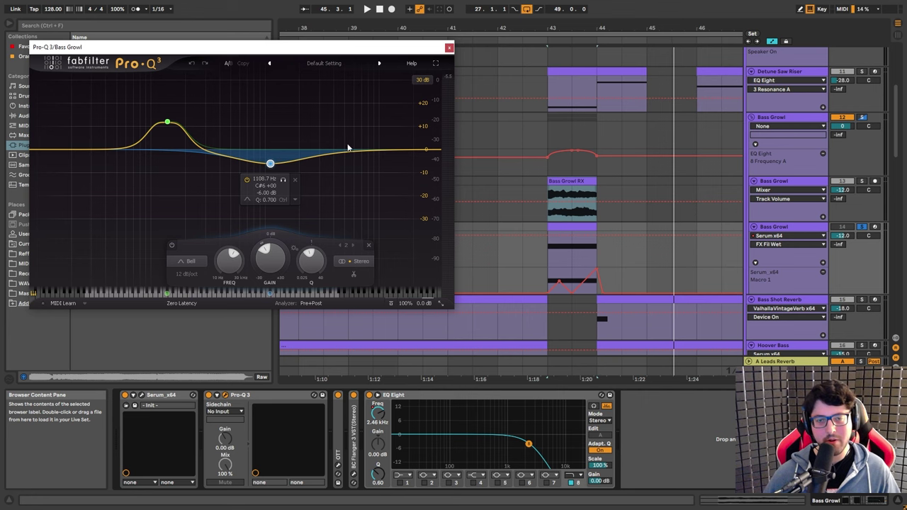
{"action": "left_click", "coordinate": [448, 47]}
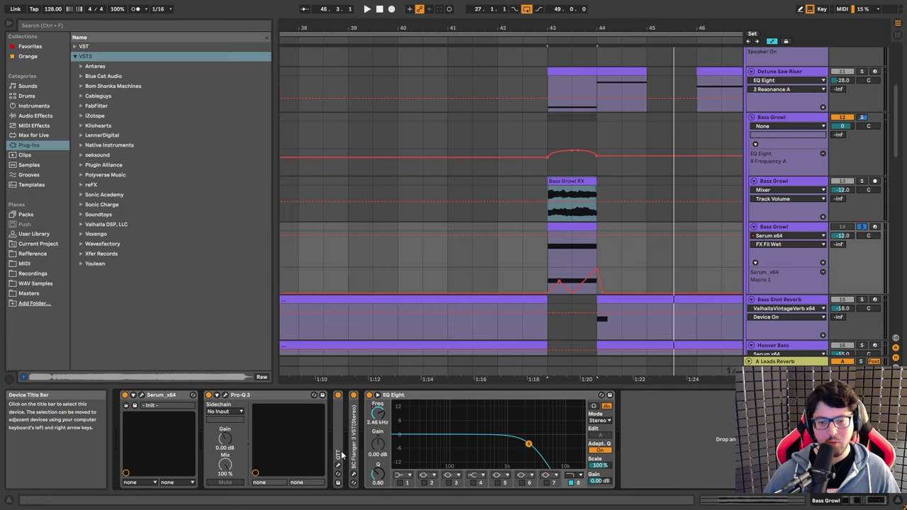
Unfold OTT and Blue Cat's Flanger on the Bass Growl track and review the flanger's Light Flange settings
{"action": "key", "text": "ctrl+v"}
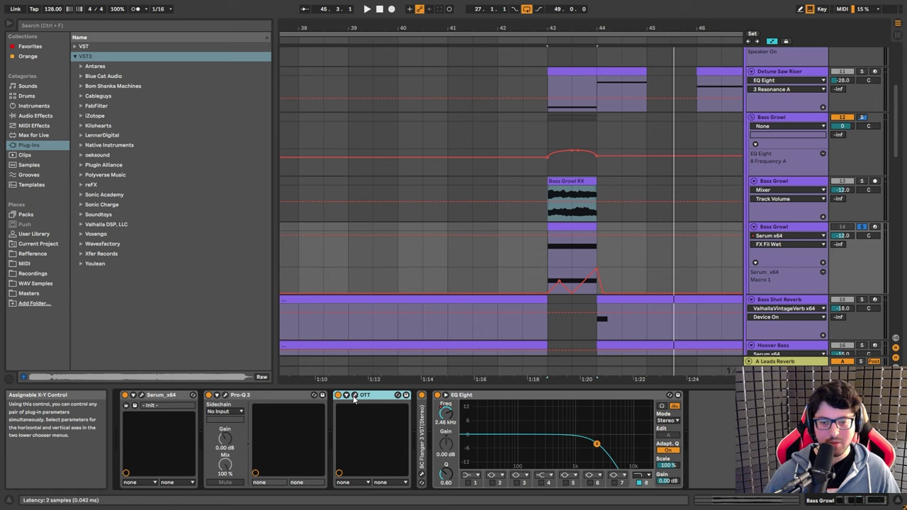
{"action": "left_click", "coordinate": [383, 73]}
{"action": "left_click", "coordinate": [422, 403]}
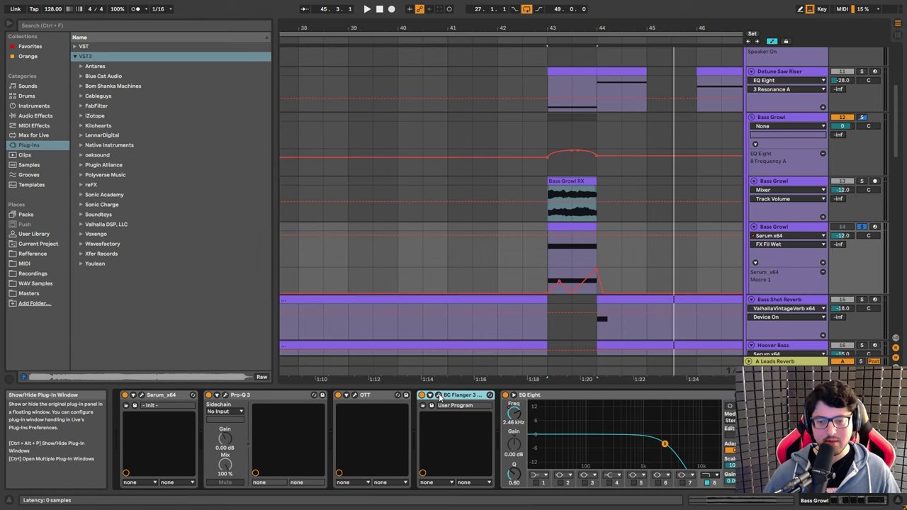
{"action": "left_click", "coordinate": [439, 398]}
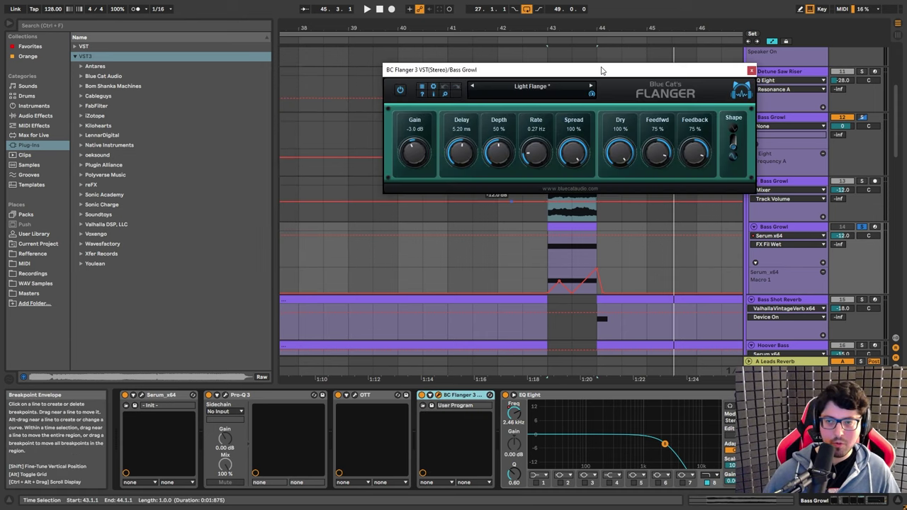
{"action": "left_click_drag", "start_coordinate": [628, 73], "coordinate": [516, 87]}
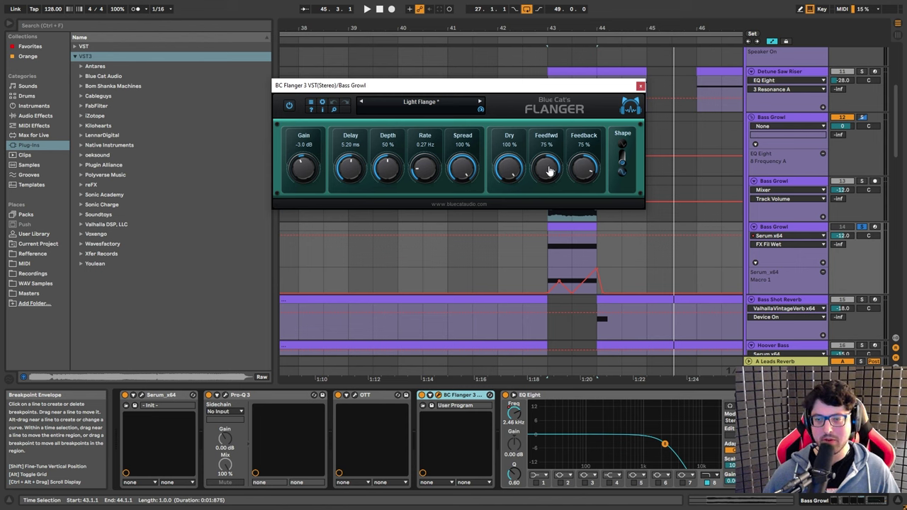
{"action": "left_click", "coordinate": [640, 86]}
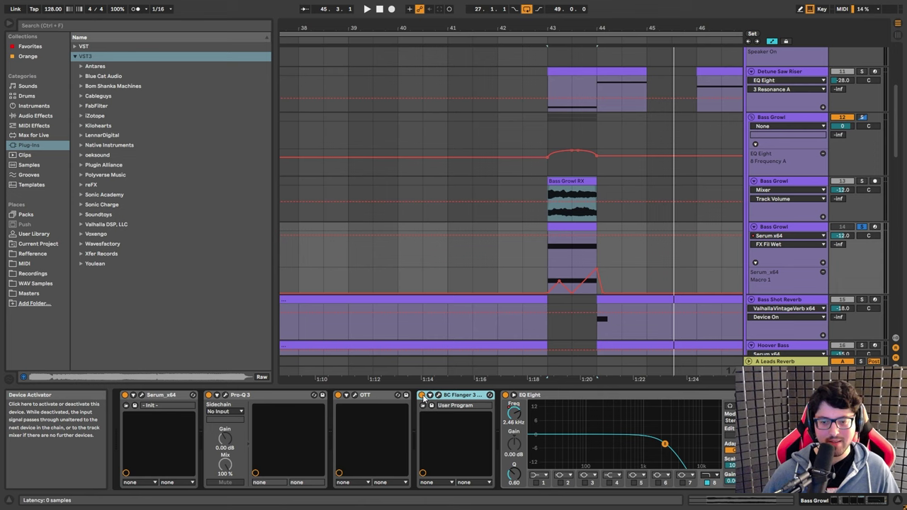
Compare Bass Growl with the flanger bypassed and active, and check the high cut in its EQ Eight
{"action": "left_click", "coordinate": [422, 396]}
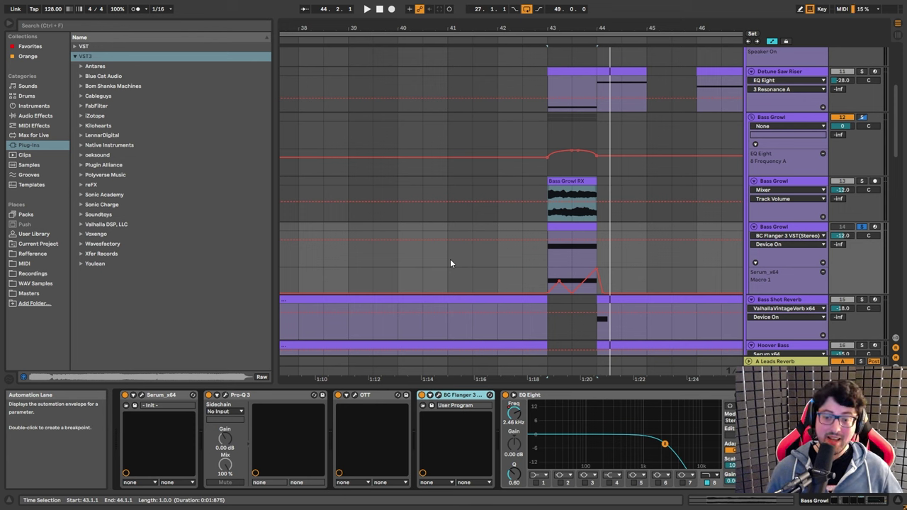
{"action": "left_click", "coordinate": [457, 397]}
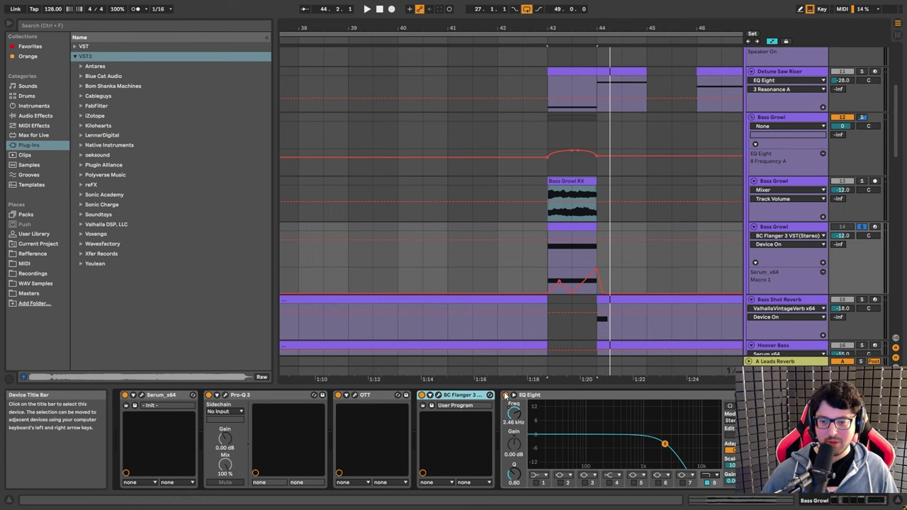
{"action": "left_click", "coordinate": [552, 400]}
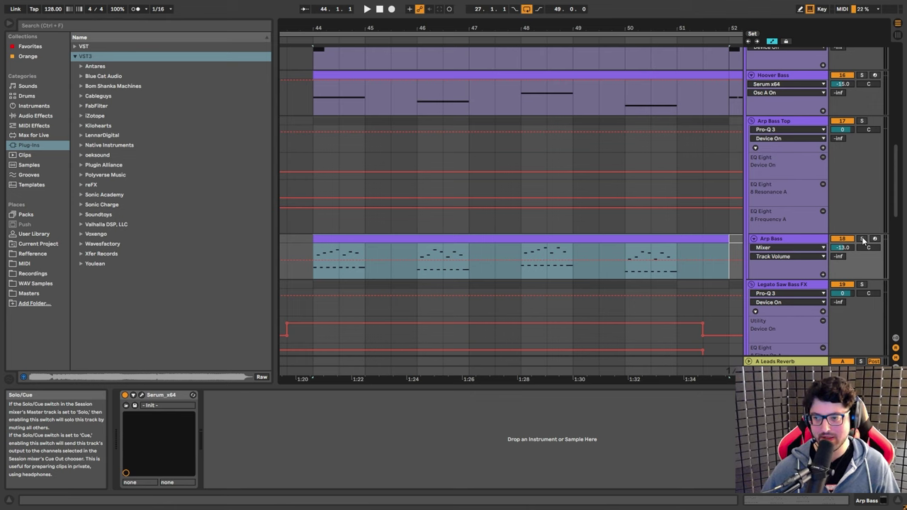
Solo the Arp Bass track and play its MIDI pattern from bar 44
{"action": "left_click", "coordinate": [781, 241]}
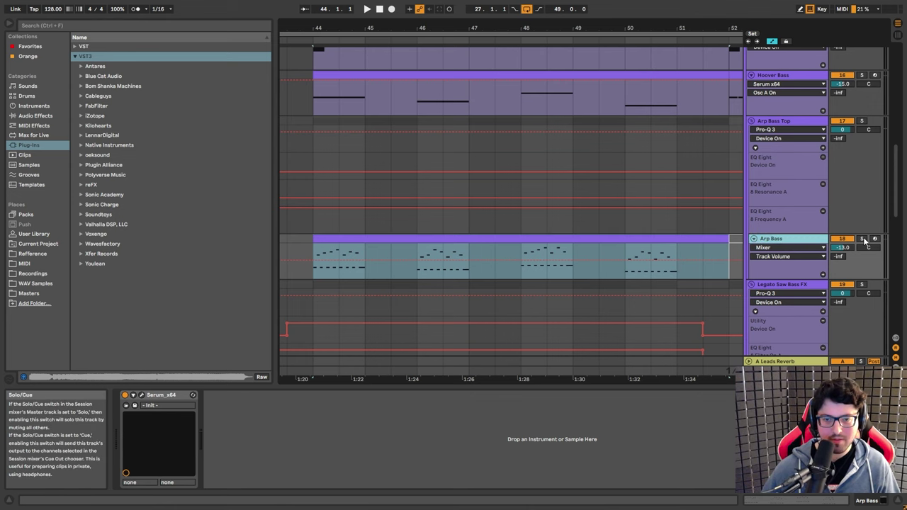
{"action": "key", "text": "space"}
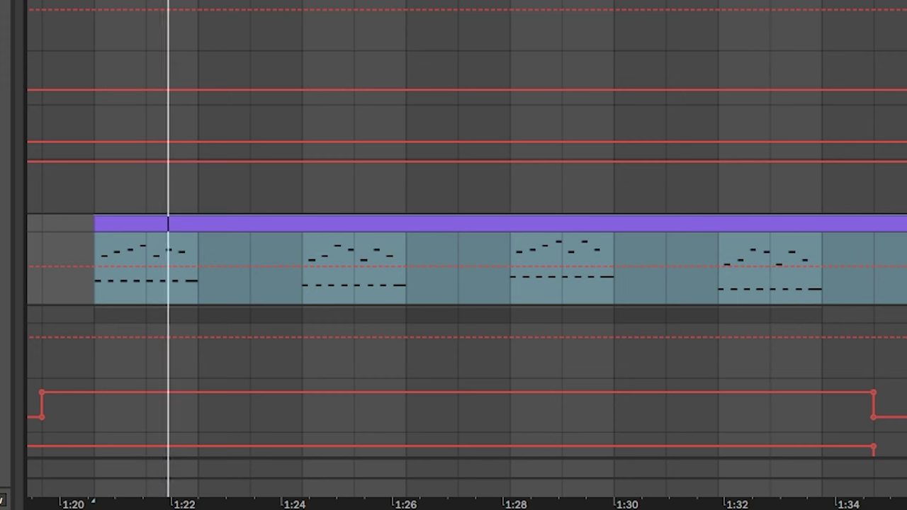
{"action": "left_click", "coordinate": [303, 283]}
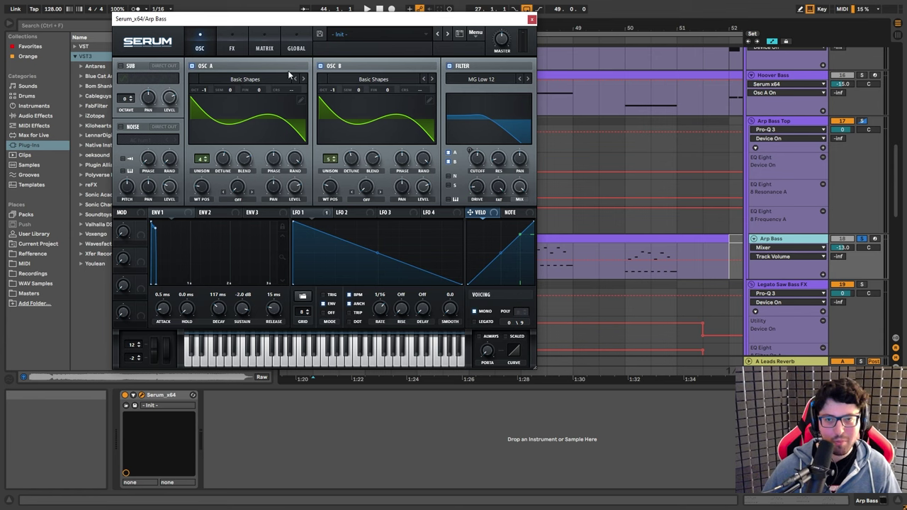
Review the effects and oscillators in Arp Bass's Serum and check which modulator is assigned to the filter cutoff
{"action": "left_click", "coordinate": [231, 48]}
{"action": "left_click", "coordinate": [199, 49]}
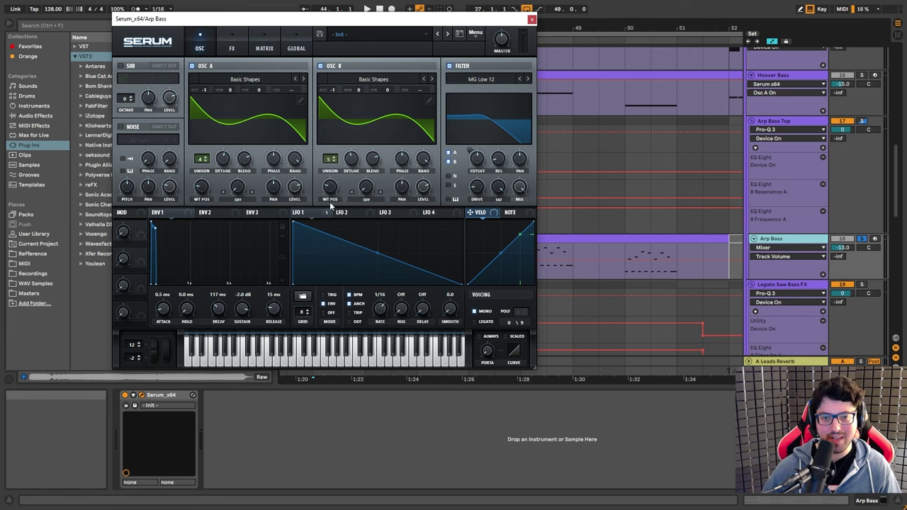
{"action": "right_click", "coordinate": [485, 163]}
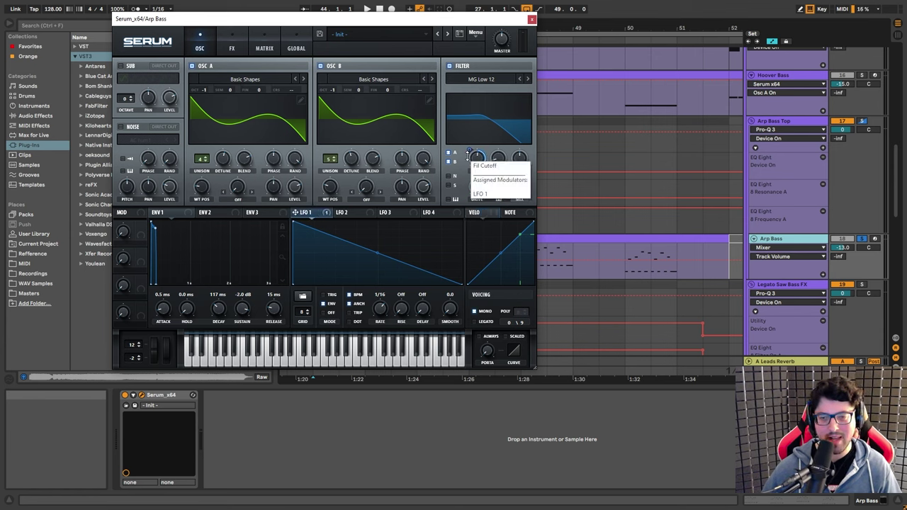
{"action": "left_click", "coordinate": [494, 155]}
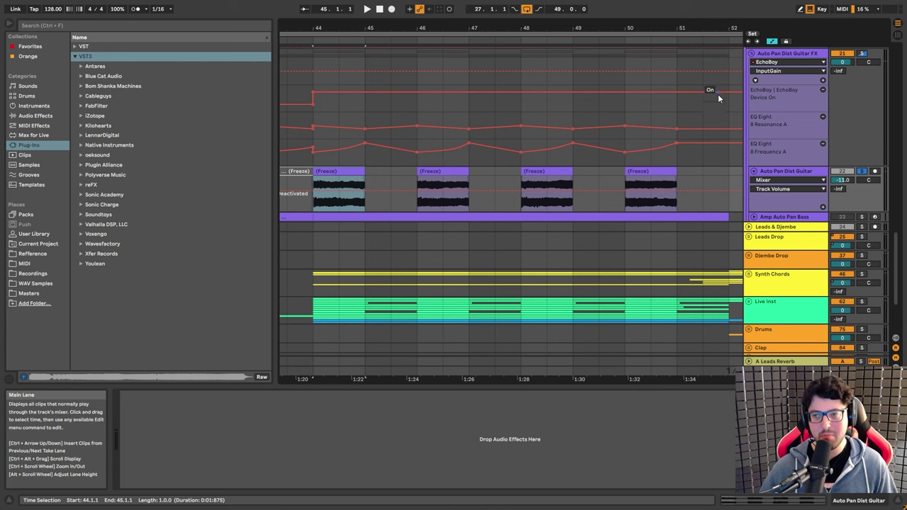
Select the soloed Auto Pan Dist Guitar track and play its frozen audio from bar 44
{"action": "scroll", "coordinate": [736, 91], "scroll_direction": "up", "scroll_amount": 2}
{"action": "left_click", "coordinate": [772, 199]}
{"action": "left_click", "coordinate": [773, 203]}
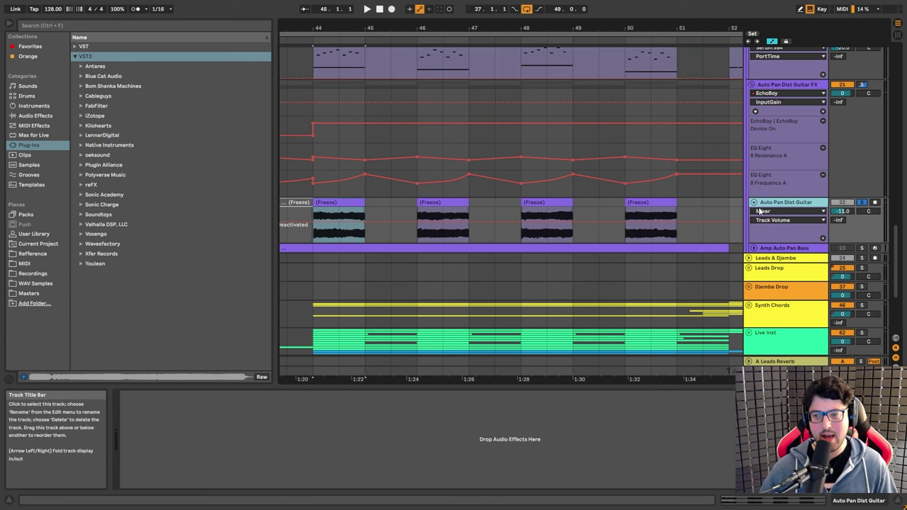
{"action": "key", "text": "space"}
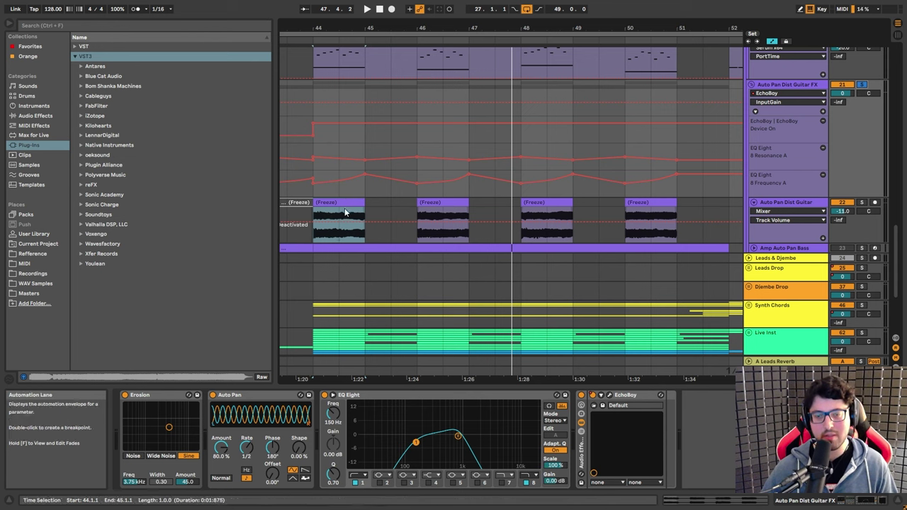
Audition Auto Pan Dist Guitar FX with only Erosion active, and again with Auto Pan turned back on
{"action": "left_click", "coordinate": [150, 396]}
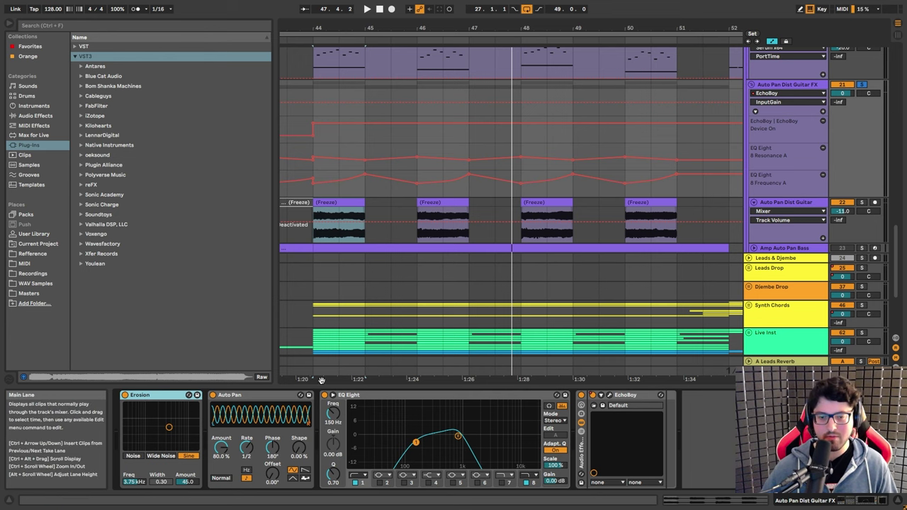
{"action": "left_click", "coordinate": [214, 395]}
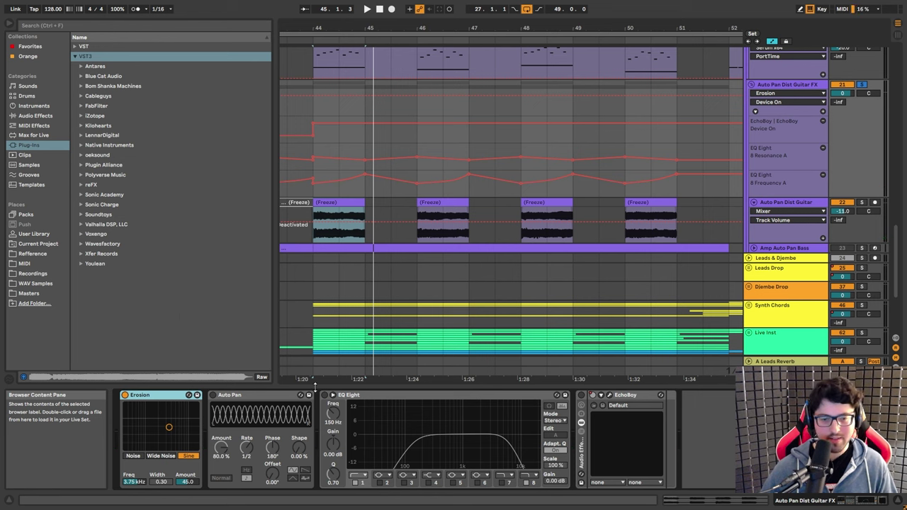
{"action": "left_click", "coordinate": [219, 396]}
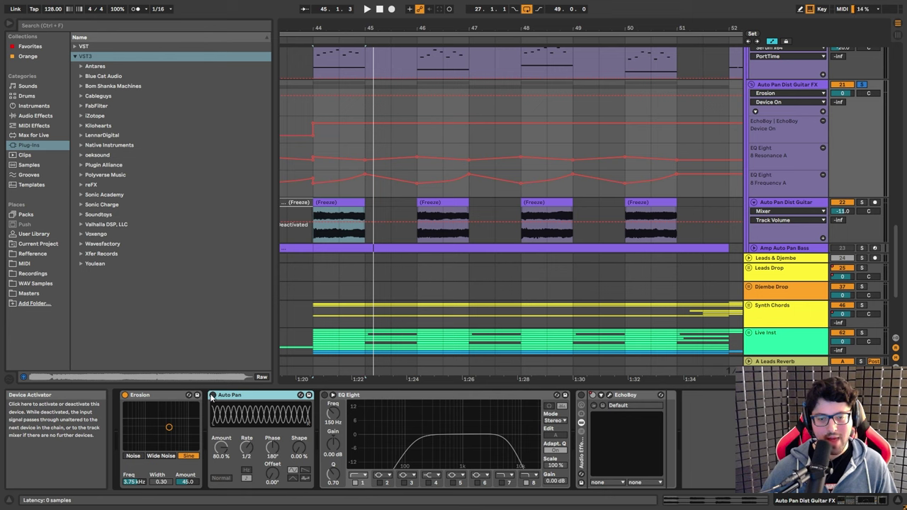
{"action": "left_click", "coordinate": [212, 395]}
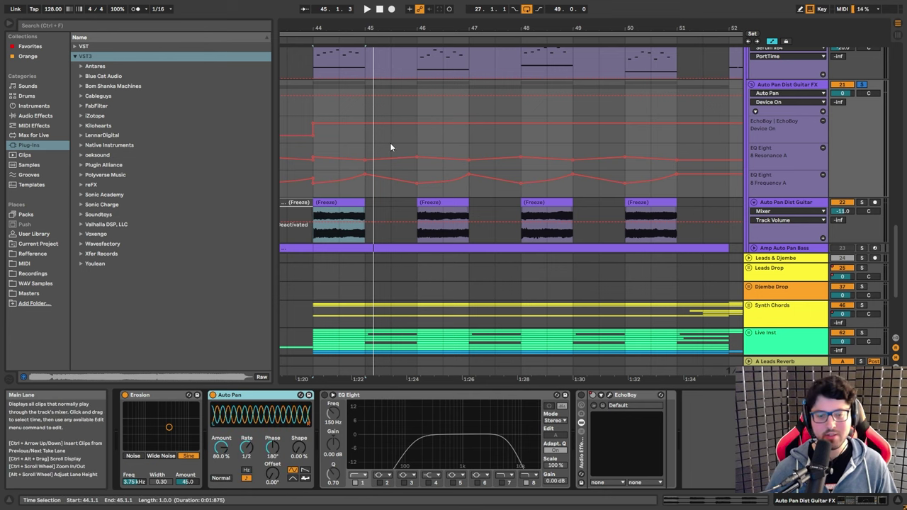
{"action": "key", "text": "space"}
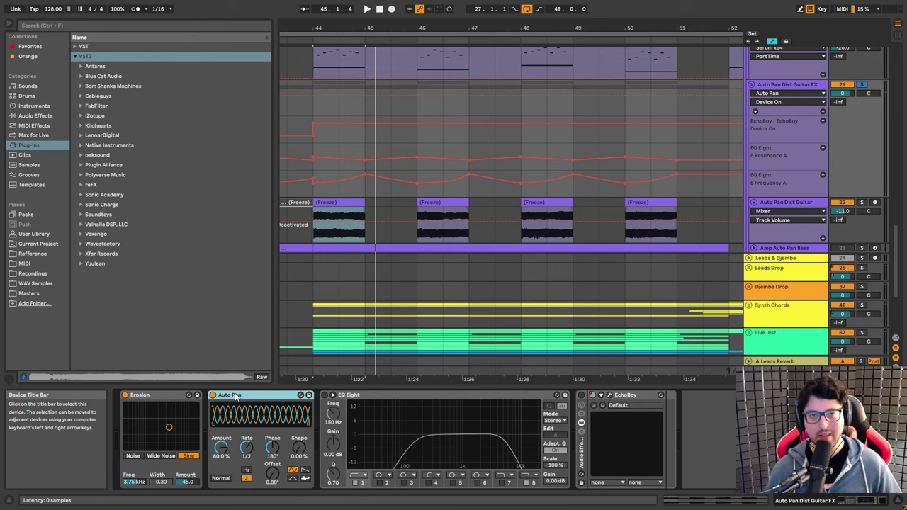
Turn EQ Eight back on in the Auto Pan Dist Guitar FX chain and check its band 8 filter
{"action": "scroll", "coordinate": [518, 229], "scroll_direction": "up", "scroll_amount": 5}
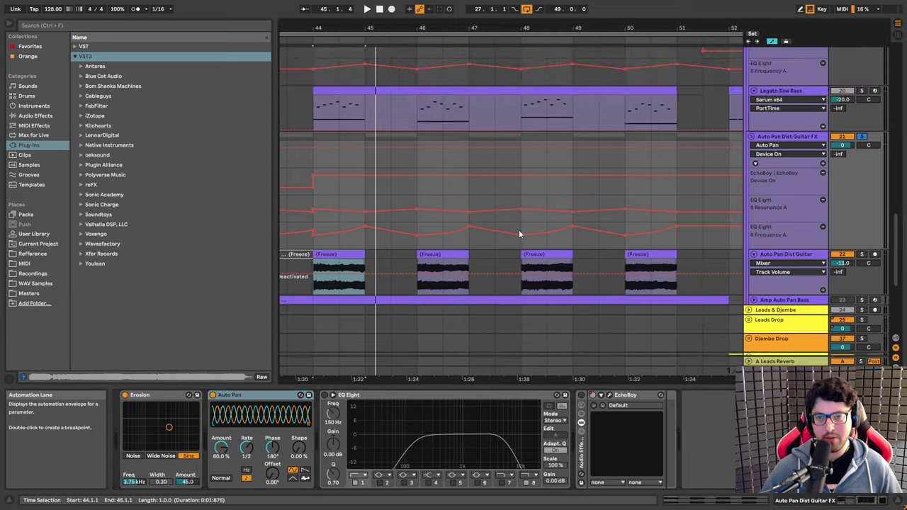
{"action": "scroll", "coordinate": [708, 212], "scroll_direction": "up", "scroll_amount": 2}
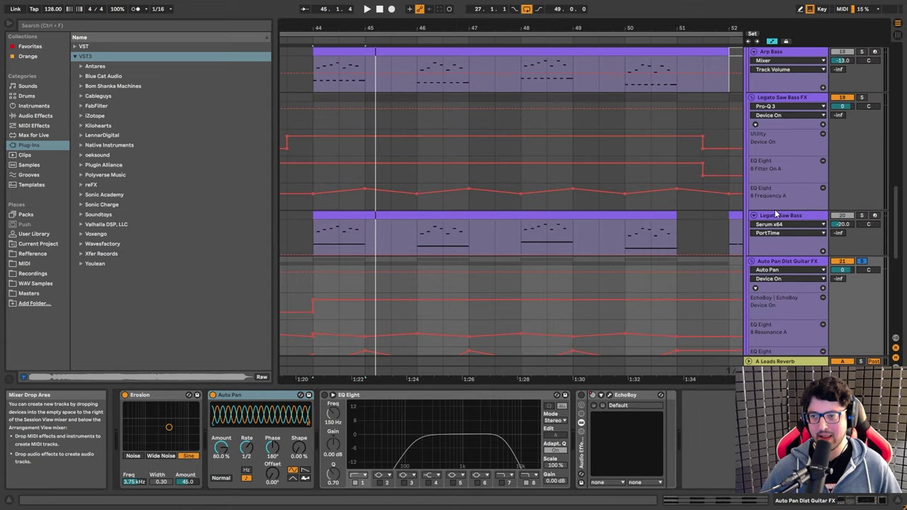
{"action": "scroll", "coordinate": [774, 198], "scroll_direction": "up", "scroll_amount": 3}
{"action": "scroll", "coordinate": [723, 205], "scroll_direction": "down", "scroll_amount": 10}
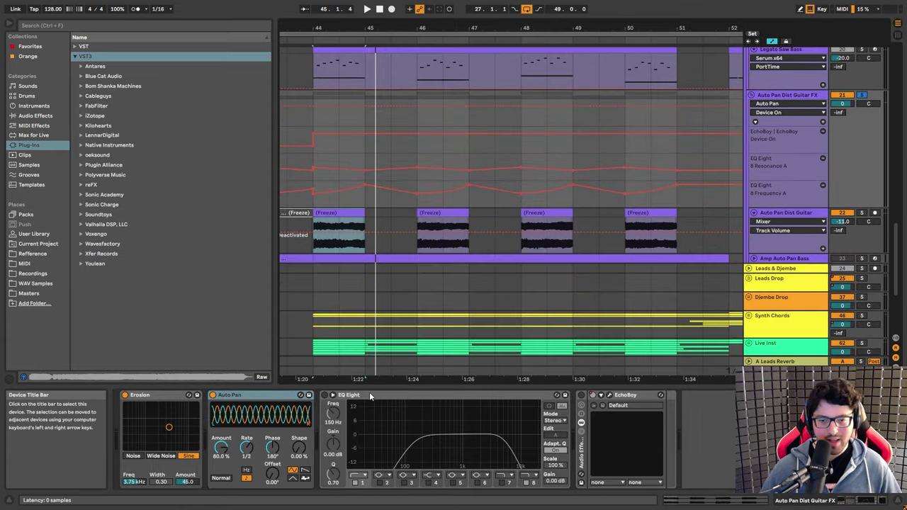
{"action": "left_click", "coordinate": [330, 403]}
{"action": "left_click", "coordinate": [330, 402]}
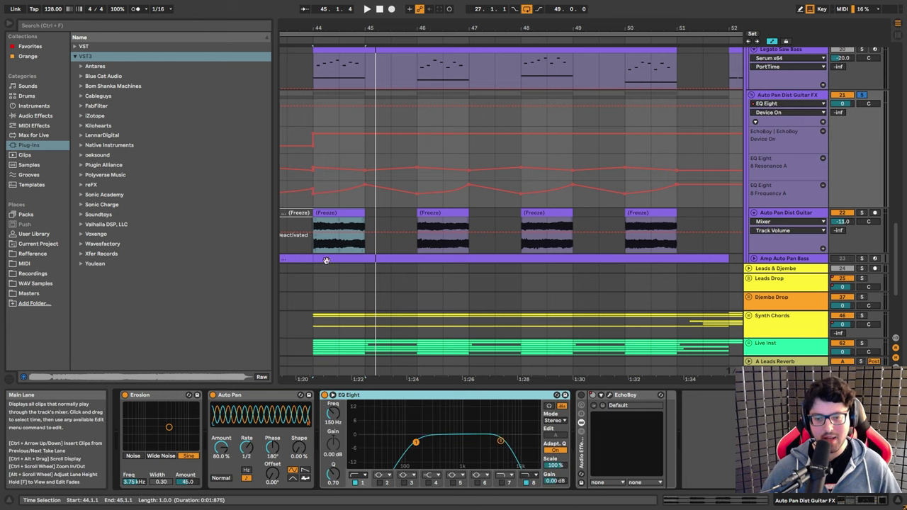
{"action": "left_click", "coordinate": [535, 483]}
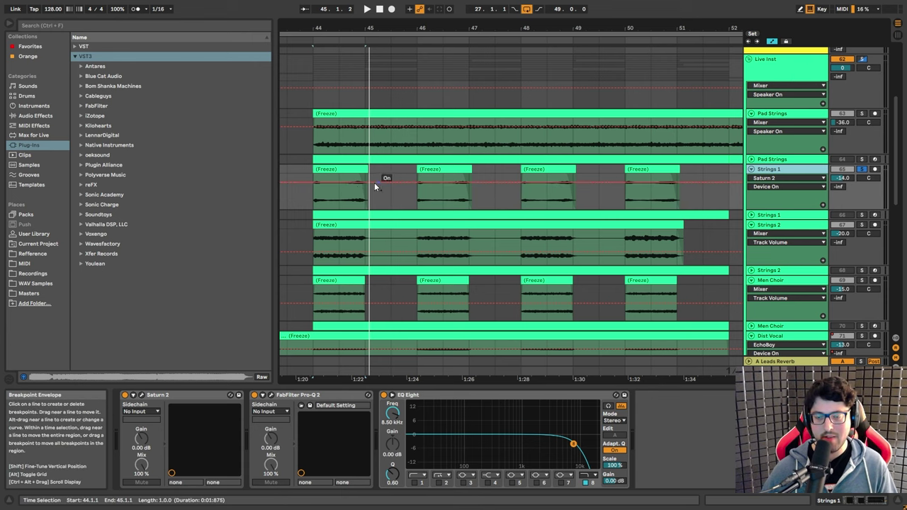
Play the soloed Strings 1 track in the Live Inst group and move on to soloed Strings 2
{"action": "key", "text": "space"}
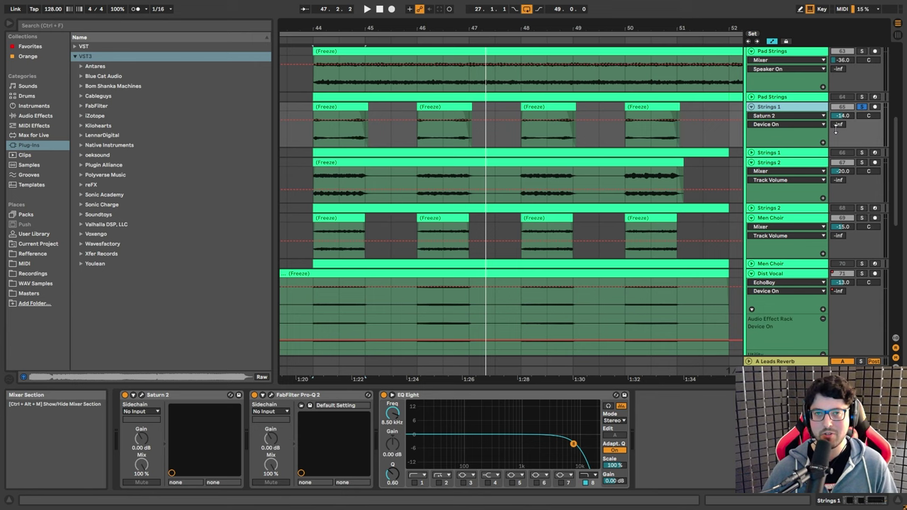
{"action": "scroll", "coordinate": [836, 128], "scroll_direction": "down", "scroll_amount": 2}
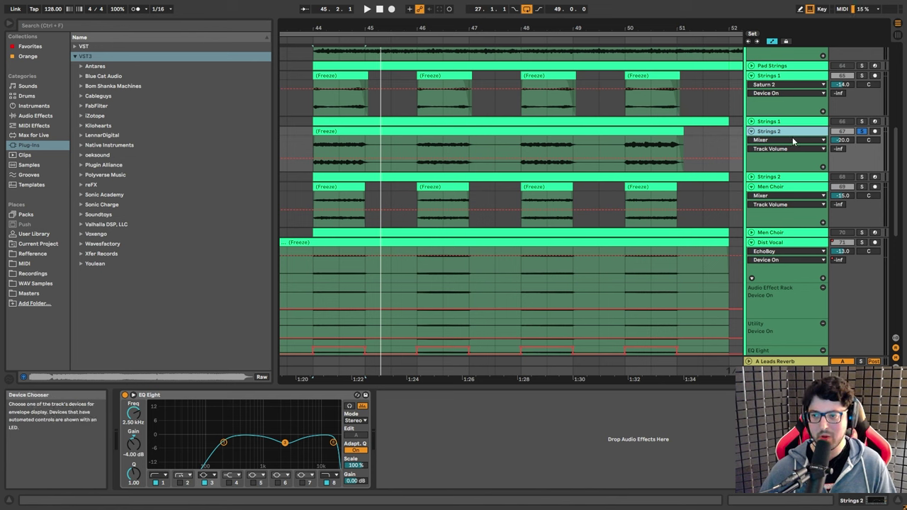
{"action": "scroll", "coordinate": [791, 150], "scroll_direction": "down", "scroll_amount": 1}
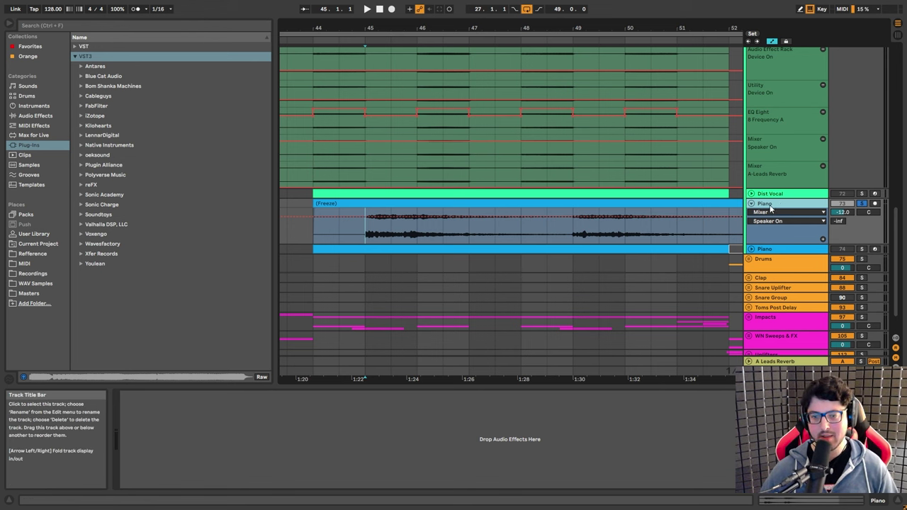
Play the soloed frozen Piano track from bar 45 and check the devices on the original Piano track
{"action": "key", "text": "space"}
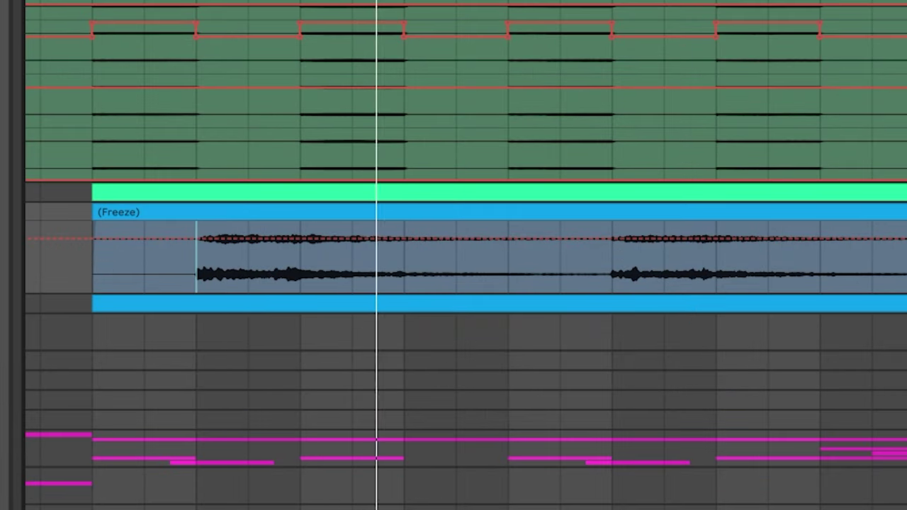
{"action": "key", "text": "space"}
{"action": "left_click", "coordinate": [773, 251]}
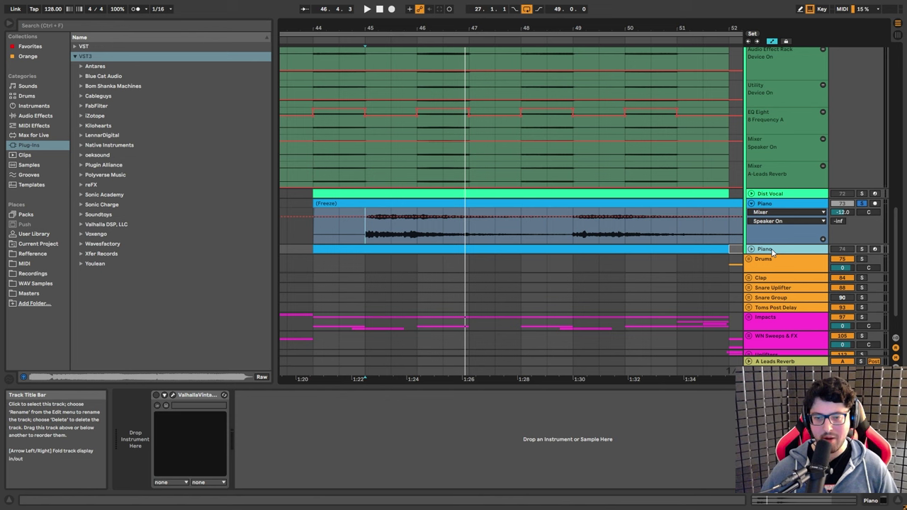
{"action": "left_click", "coordinate": [668, 207]}
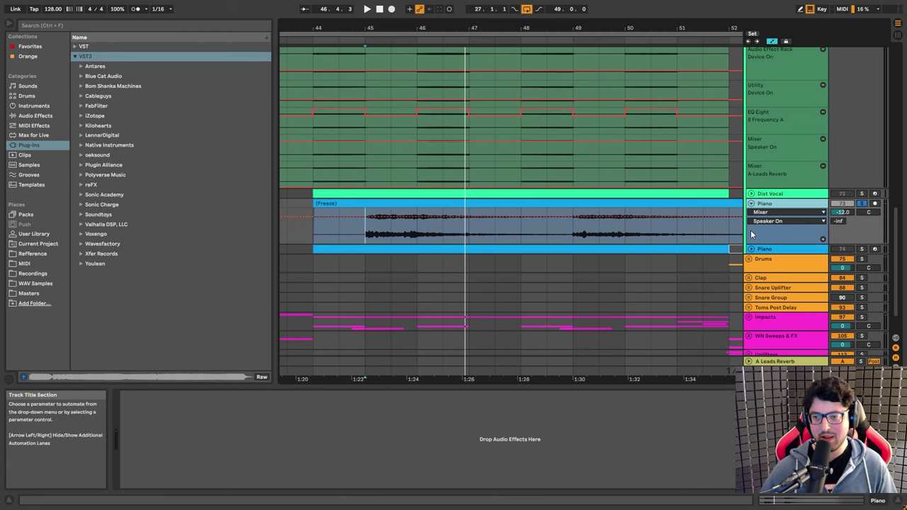
Play the soloed Saw Horn Fill track from bar 47, where its frozen audio begins
{"action": "key", "text": "Up"}
{"action": "key", "text": "Up"}
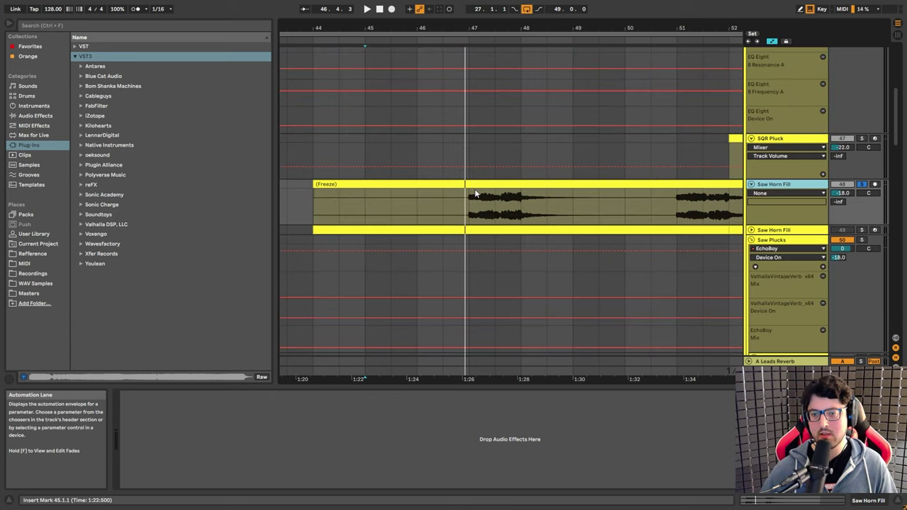
{"action": "left_click", "coordinate": [468, 205]}
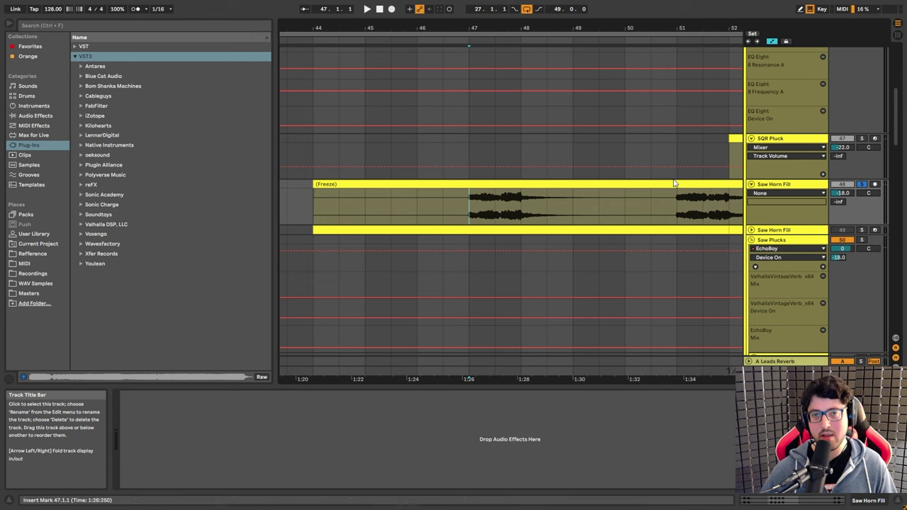
{"action": "key", "text": "space"}
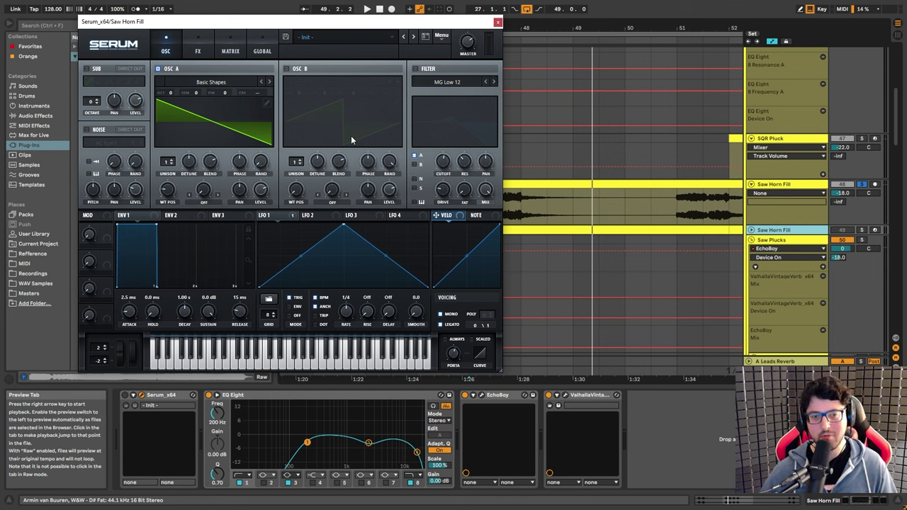
Check the FX, oscillator and modulation matrix pages of Serum on the Saw Horn Fill track
{"action": "left_click", "coordinate": [198, 51]}
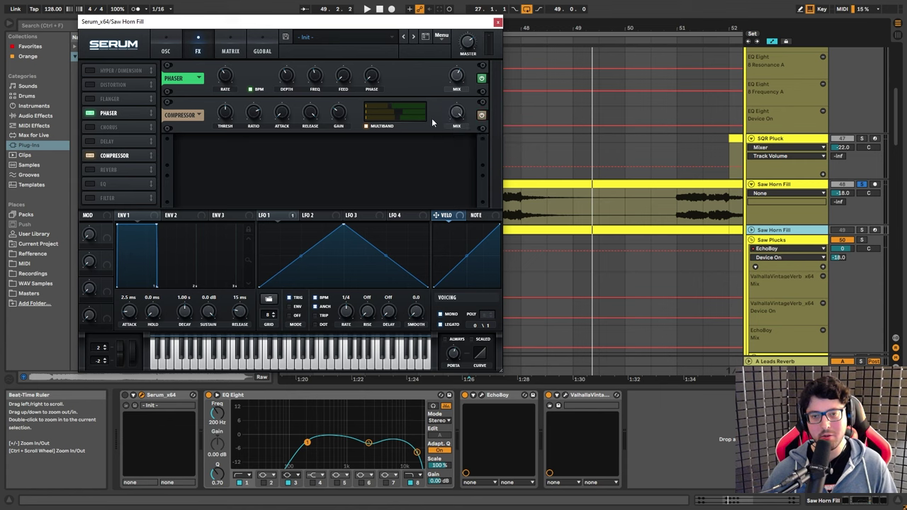
{"action": "left_click", "coordinate": [175, 51]}
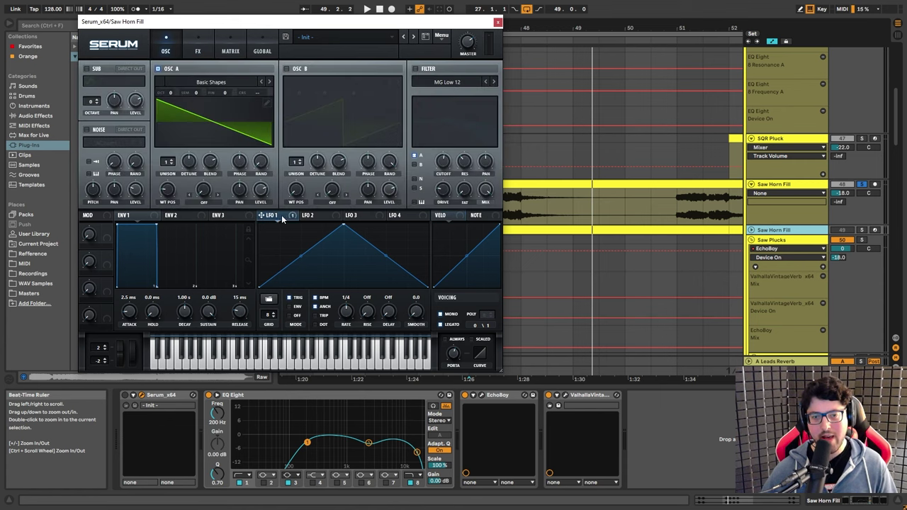
{"action": "left_click", "coordinate": [227, 44]}
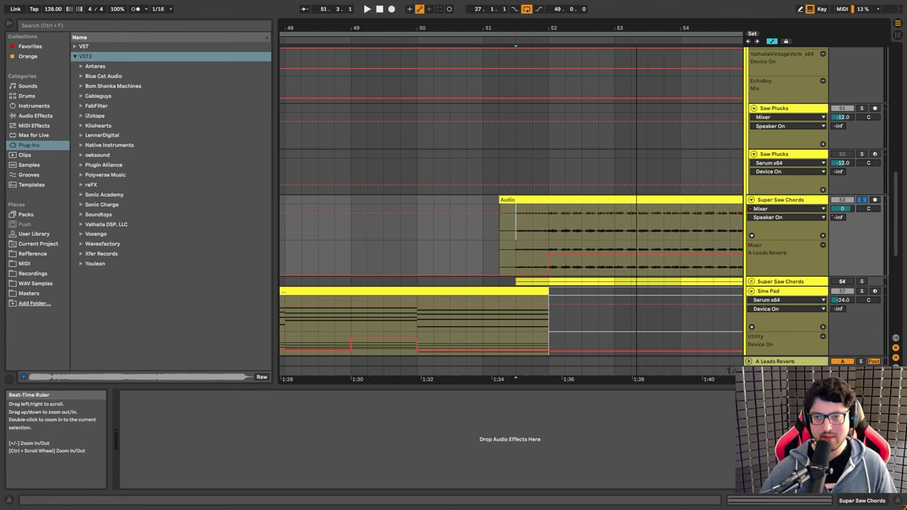
Play the soloed Super Saw Chords group from 51.3 and mark the passage from 51.2 up to bar 52
{"action": "left_click_drag", "start_coordinate": [584, 26], "coordinate": [585, 57]}
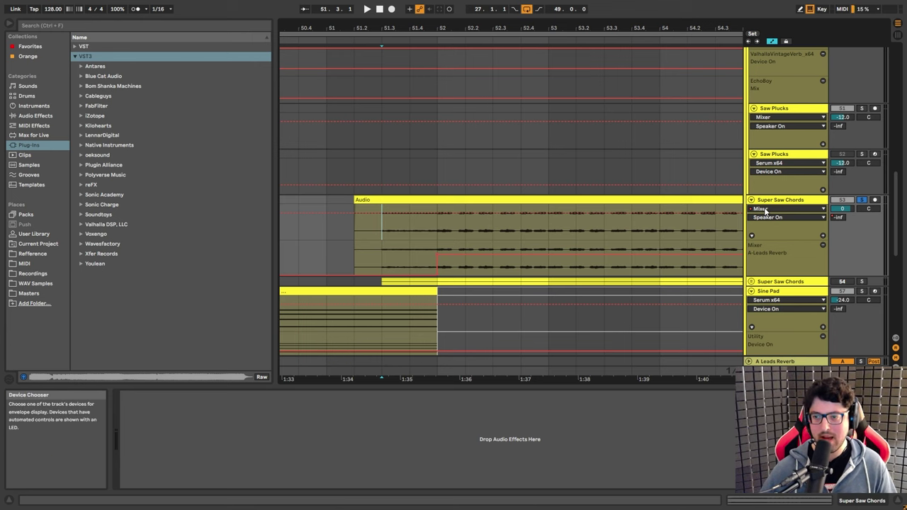
{"action": "key", "text": "space"}
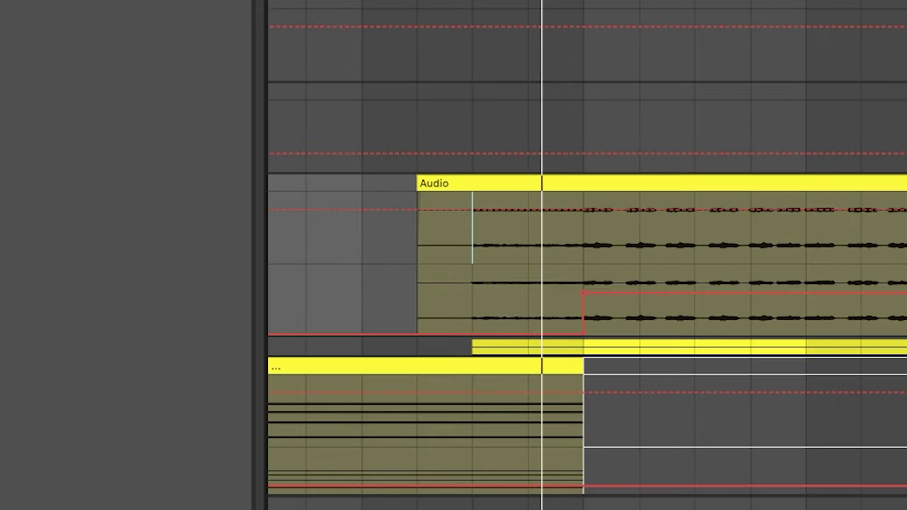
{"action": "key", "text": "space"}
{"action": "left_click_drag", "start_coordinate": [368, 232], "coordinate": [429, 235]}
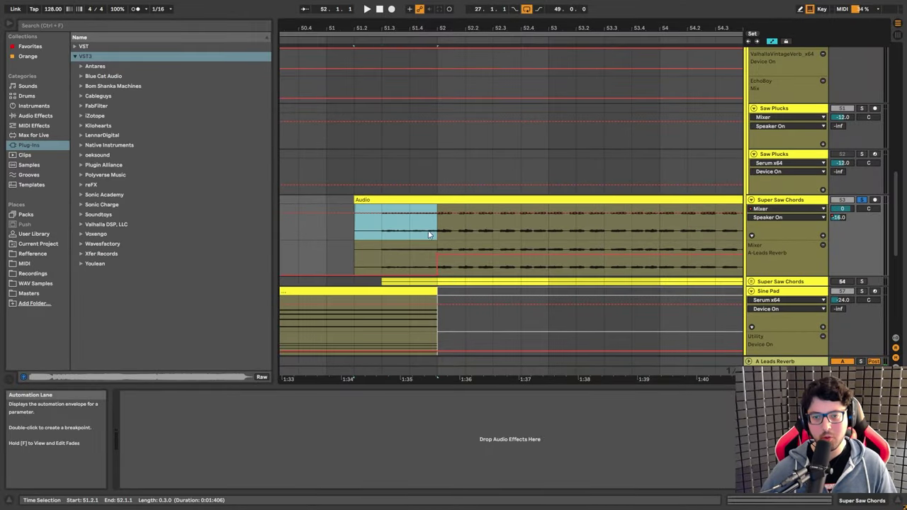
Examine the notes in the original Super Saw Chords MIDI clip at 51.3 and open that track's Serum
{"action": "double_click", "coordinate": [429, 231]}
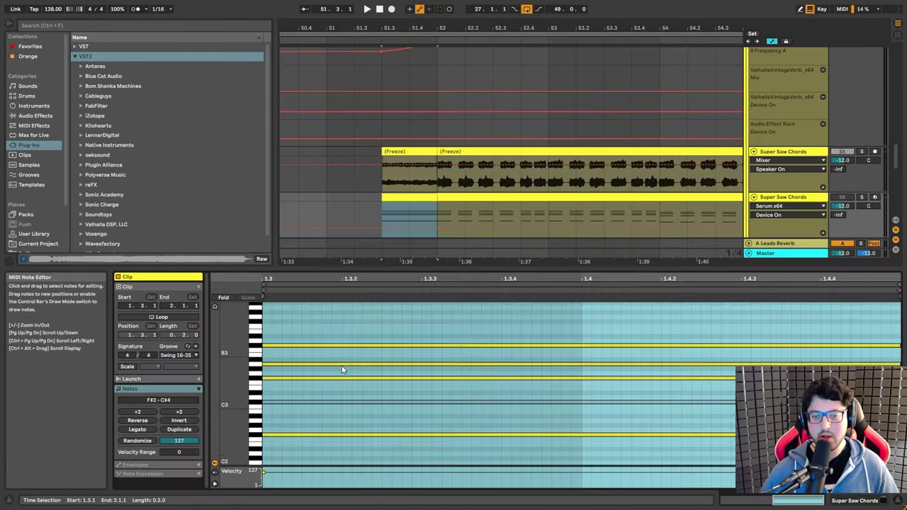
{"action": "left_click_drag", "start_coordinate": [318, 324], "coordinate": [736, 431]}
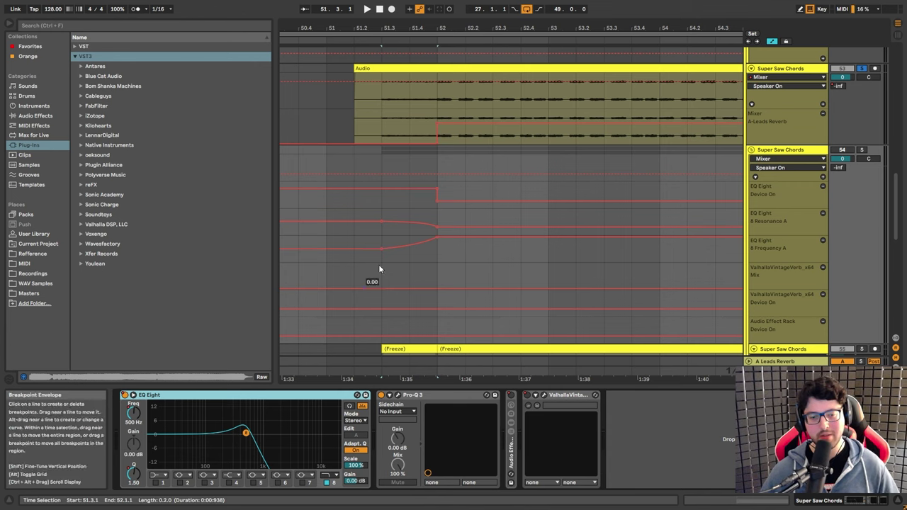
{"action": "scroll", "coordinate": [382, 233], "scroll_direction": "down", "scroll_amount": 5}
{"action": "left_click", "coordinate": [386, 237]}
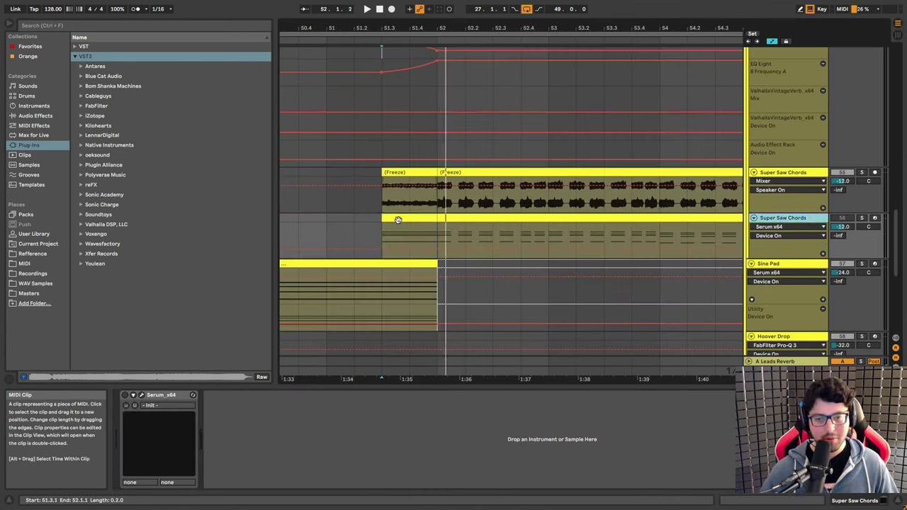
{"action": "left_click", "coordinate": [142, 395]}
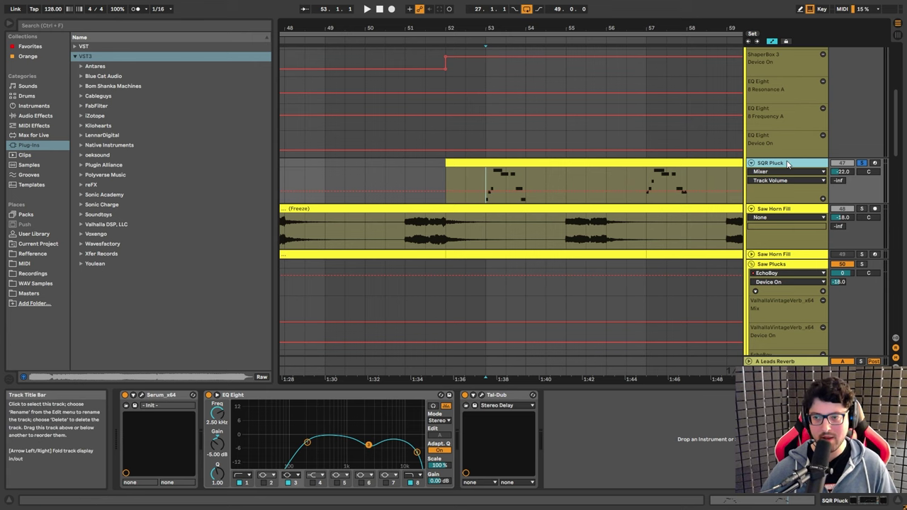
Play the soloed SQR Pluck track from bar 53 and check the filter resonance and FX page in its Serum
{"action": "key", "text": "space"}
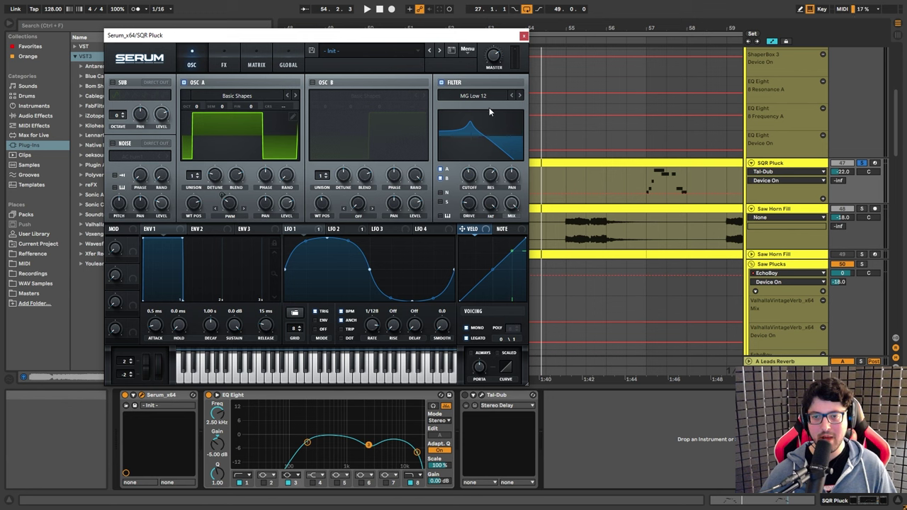
{"action": "left_click", "coordinate": [493, 179]}
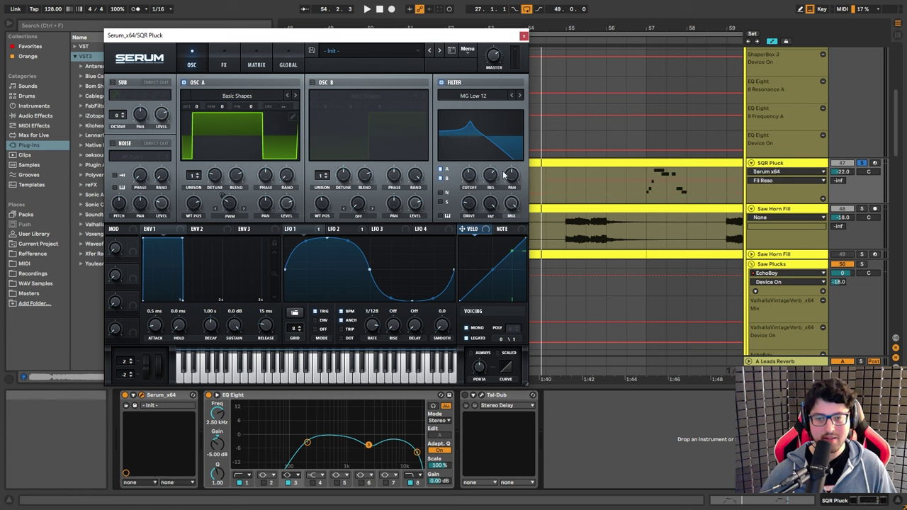
{"action": "left_click", "coordinate": [224, 63]}
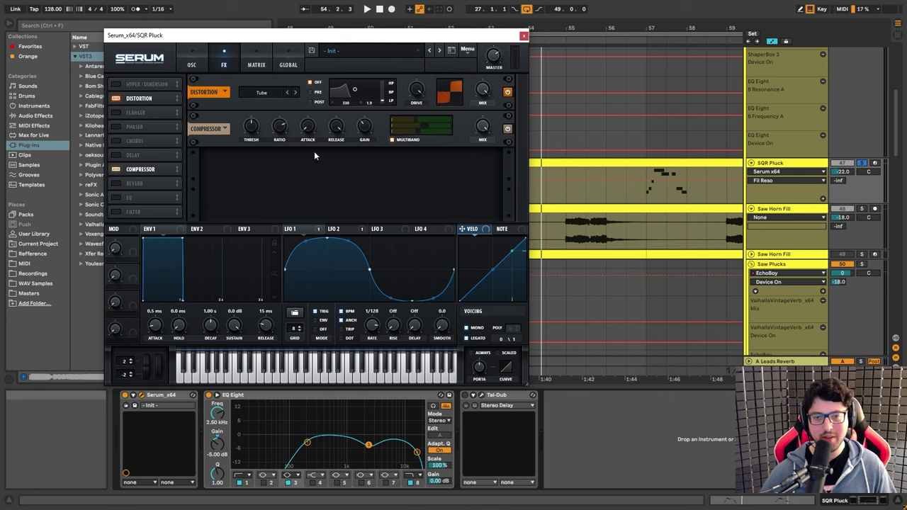
{"action": "left_click", "coordinate": [193, 62]}
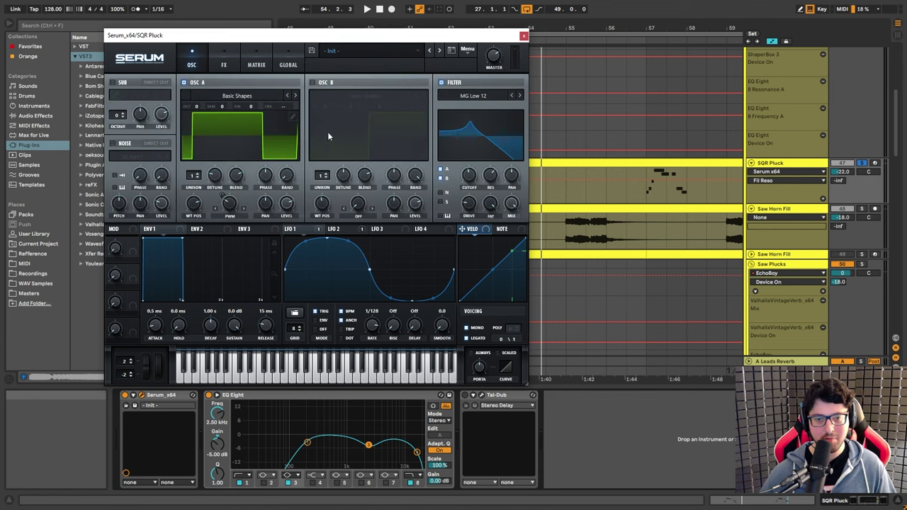
Inspect LFO 1, LFO 2 and the PWM warp mode in the SQR Pluck's Serum, sweeping Osc A's warp amount up and back
{"action": "left_click", "coordinate": [344, 234]}
{"action": "left_click", "coordinate": [309, 236]}
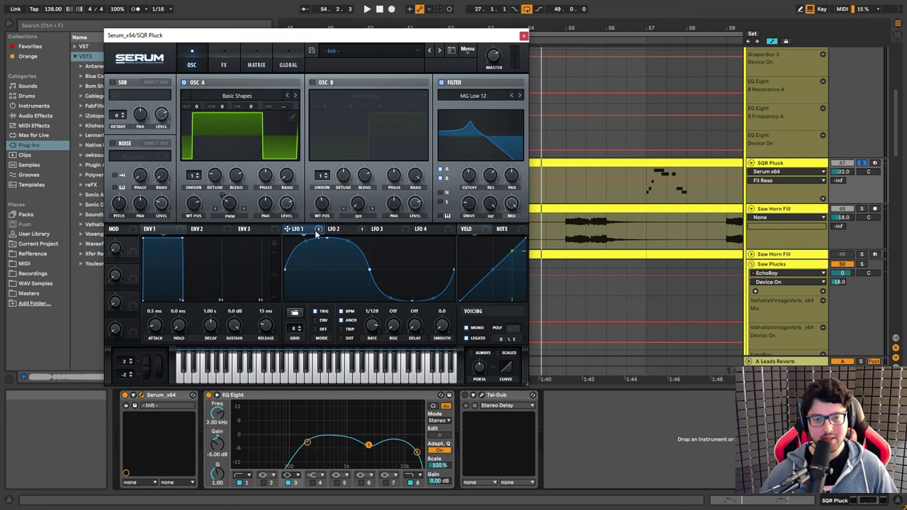
{"action": "left_click", "coordinate": [343, 229]}
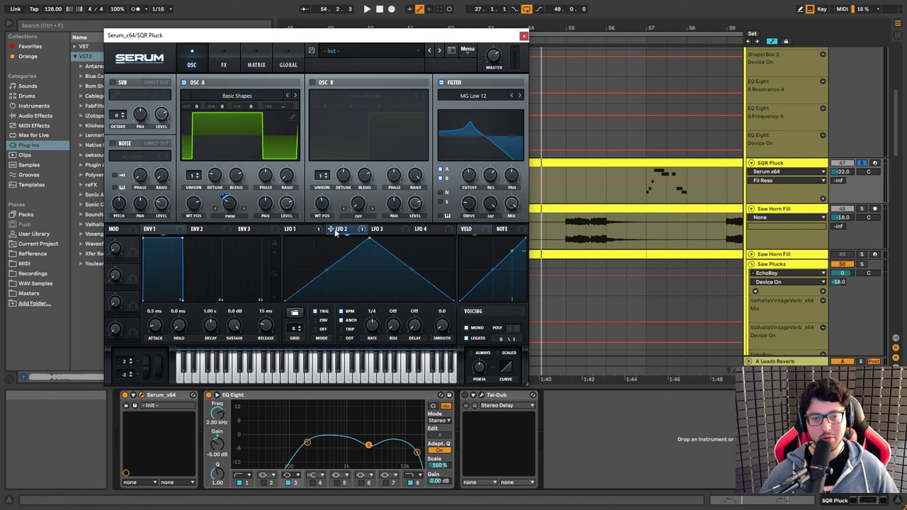
{"action": "left_click", "coordinate": [230, 216]}
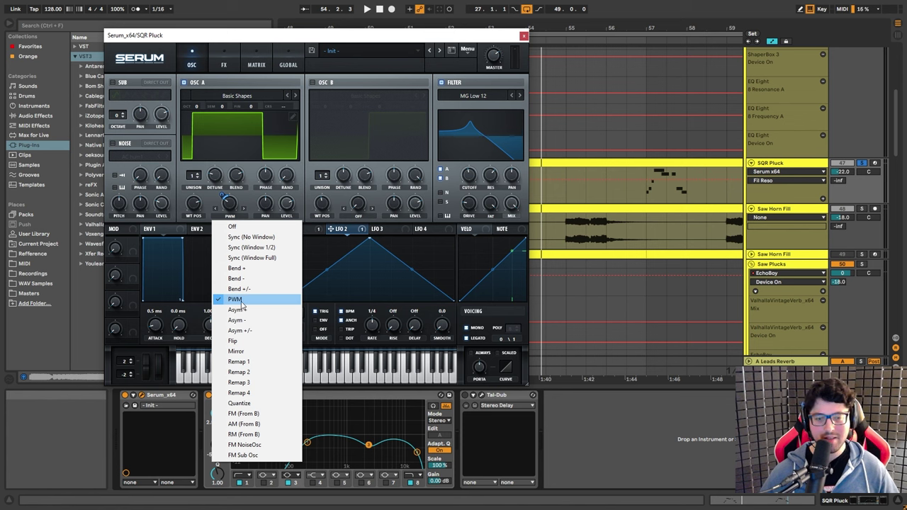
{"action": "left_click_drag", "start_coordinate": [243, 210], "coordinate": [260, 180]}
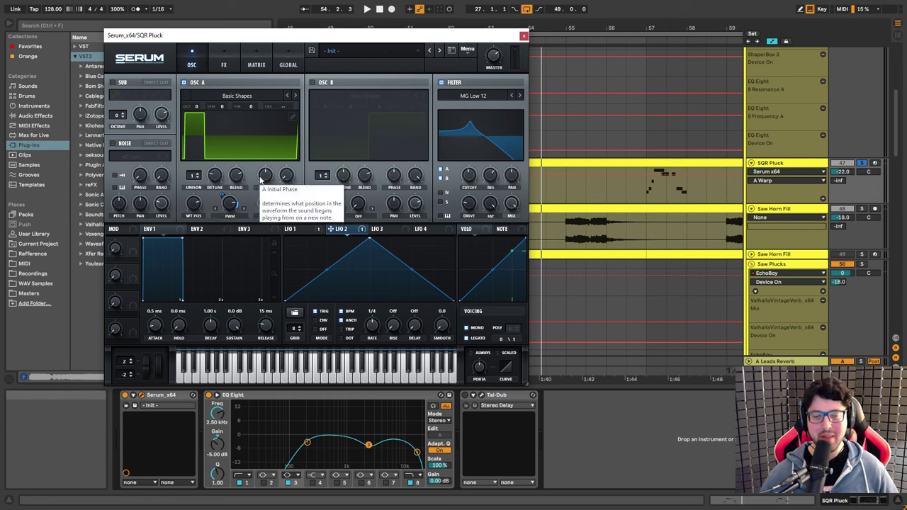
{"action": "left_click_drag", "start_coordinate": [228, 204], "coordinate": [230, 207]}
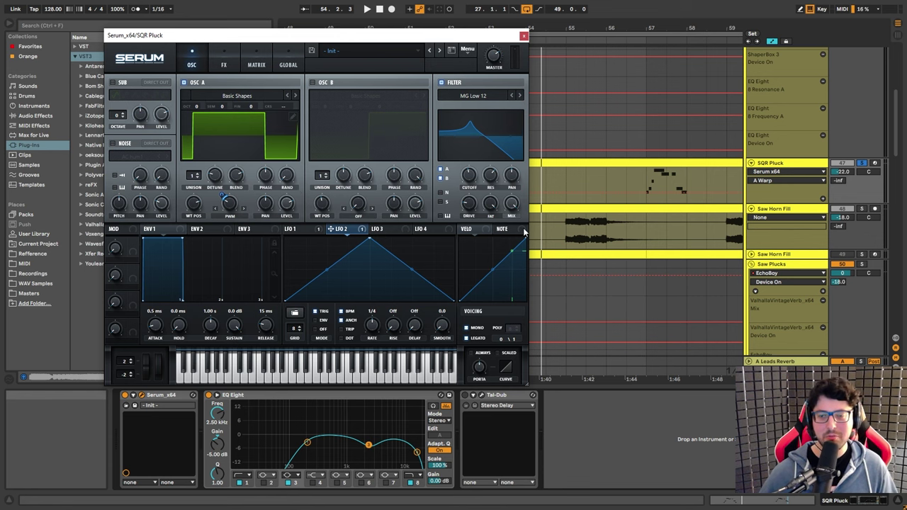
Open the Tal-Dub delay on the SQR Pluck track and shift its window upward to view its settings
{"action": "left_click", "coordinate": [483, 397]}
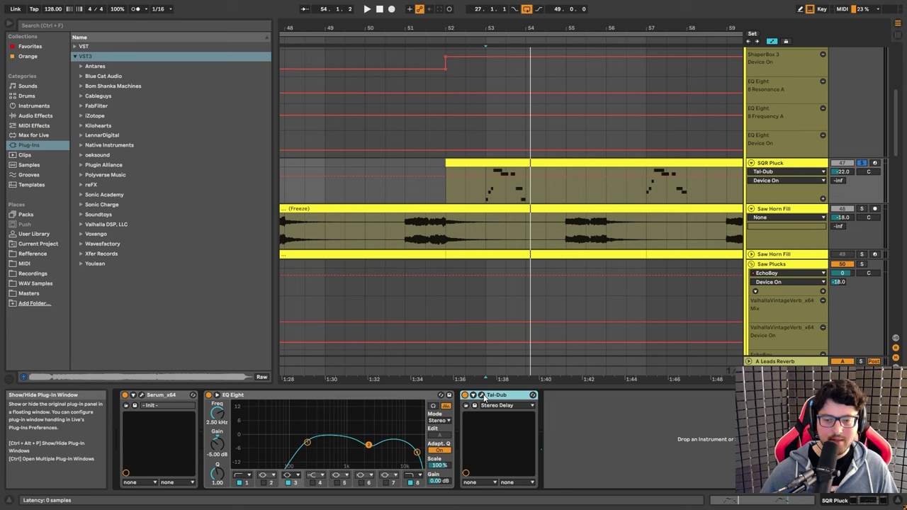
{"action": "left_click", "coordinate": [484, 397]}
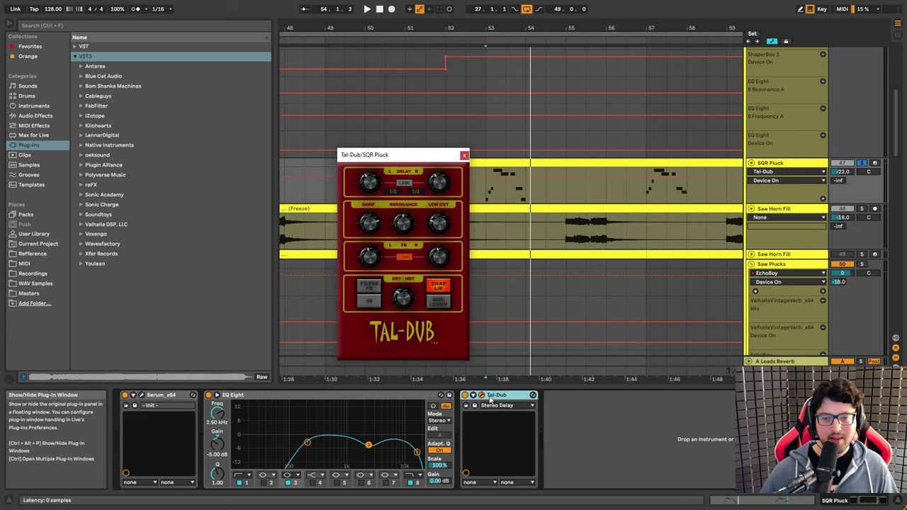
{"action": "left_click_drag", "start_coordinate": [383, 155], "coordinate": [395, 89]}
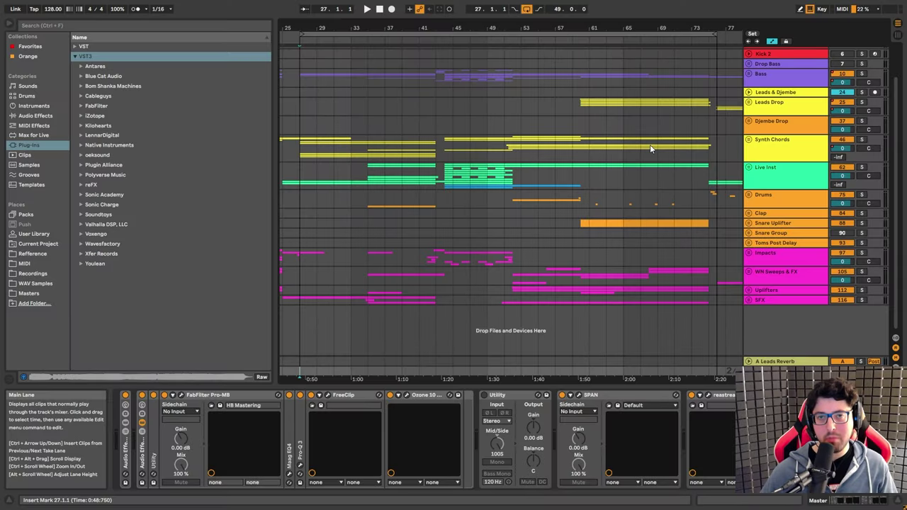
Play the soloed Deep Kick Impact and Pre Impact Fill tracks from just before bar 27
{"action": "scroll", "coordinate": [626, 174], "scroll_direction": "up", "scroll_amount": 2}
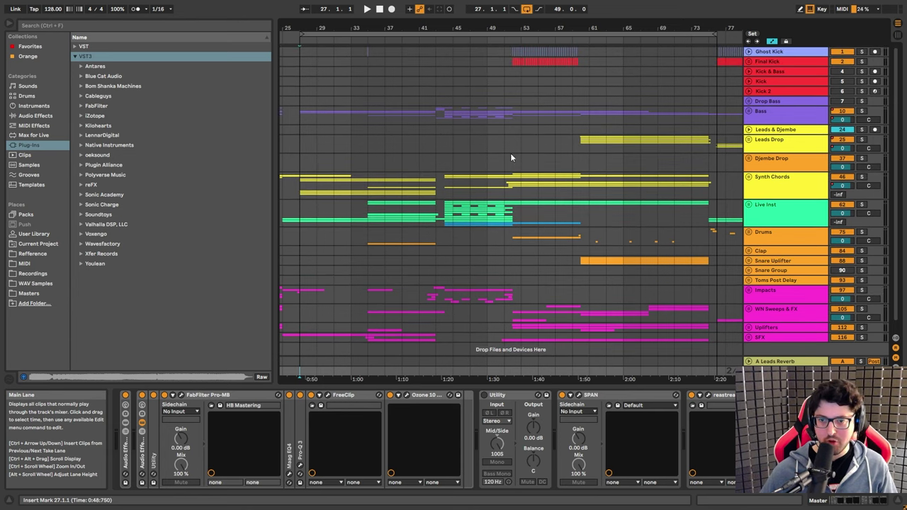
{"action": "scroll", "coordinate": [495, 199], "scroll_direction": "down", "scroll_amount": 1}
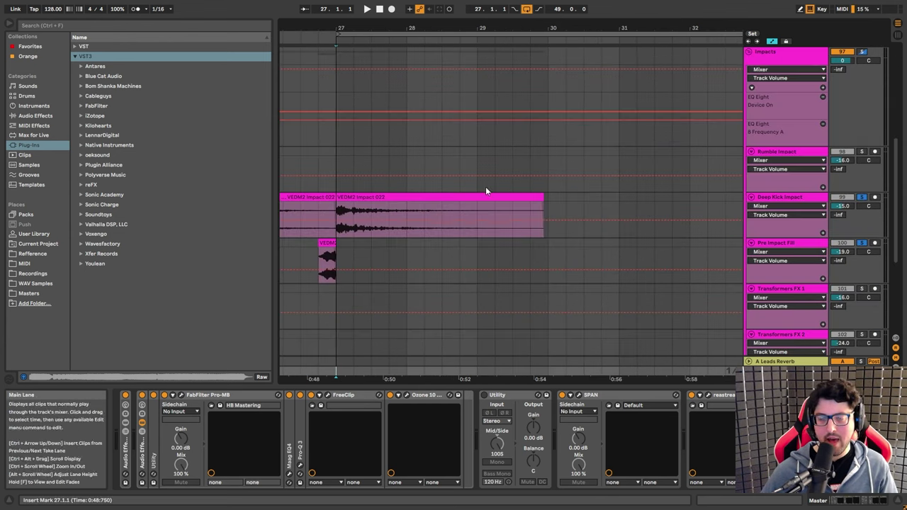
{"action": "left_click", "coordinate": [307, 39]}
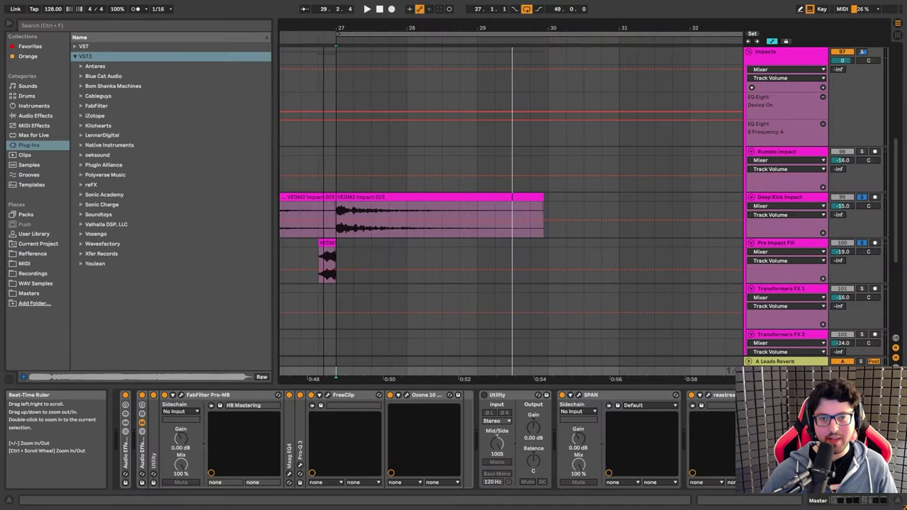
Select the Pre Impact Fill clip before bar 27 and compare EQ Eight on the Pre Impact Fill and Deep Kick Impact tracks
{"action": "left_click_drag", "start_coordinate": [323, 28], "coordinate": [330, 71]}
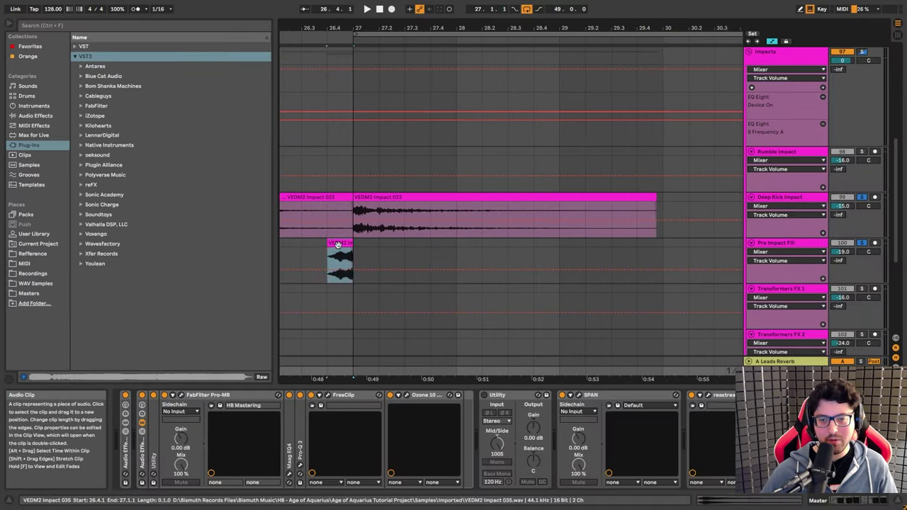
{"action": "left_click", "coordinate": [339, 257]}
{"action": "left_click", "coordinate": [339, 245]}
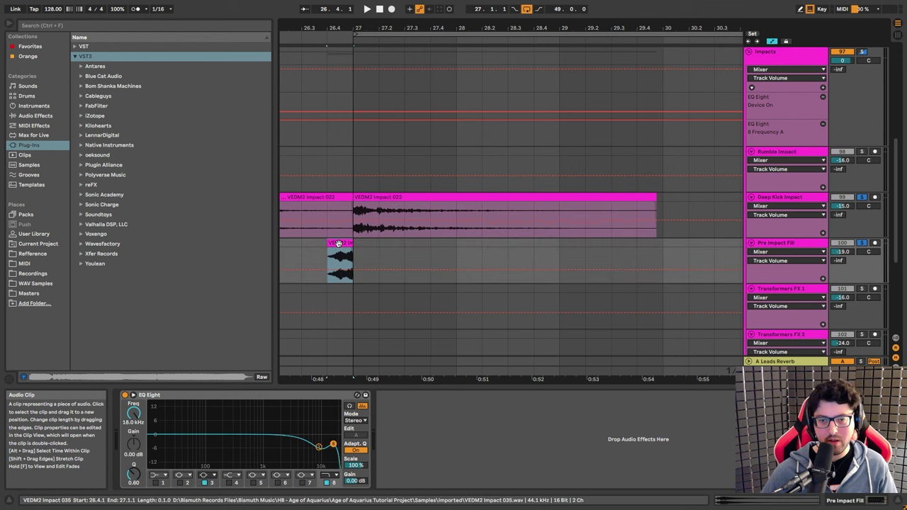
{"action": "left_click", "coordinate": [784, 243]}
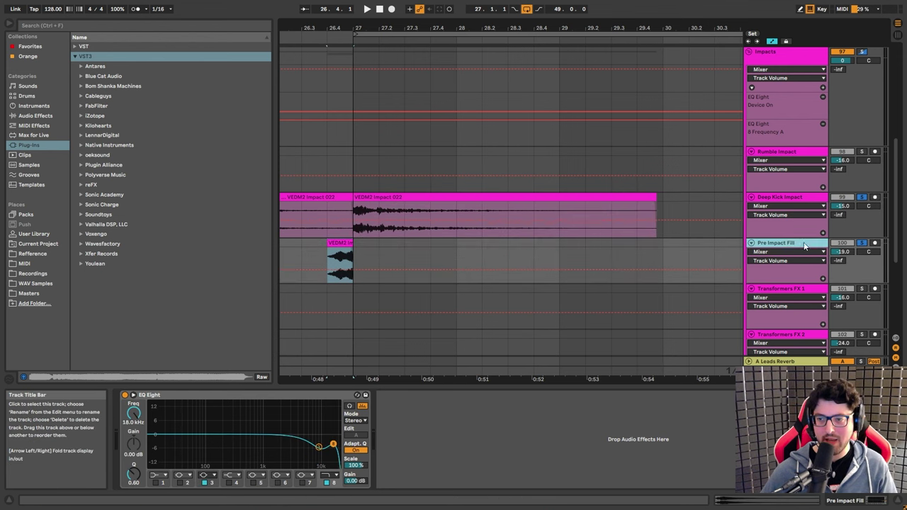
{"action": "left_click", "coordinate": [788, 197]}
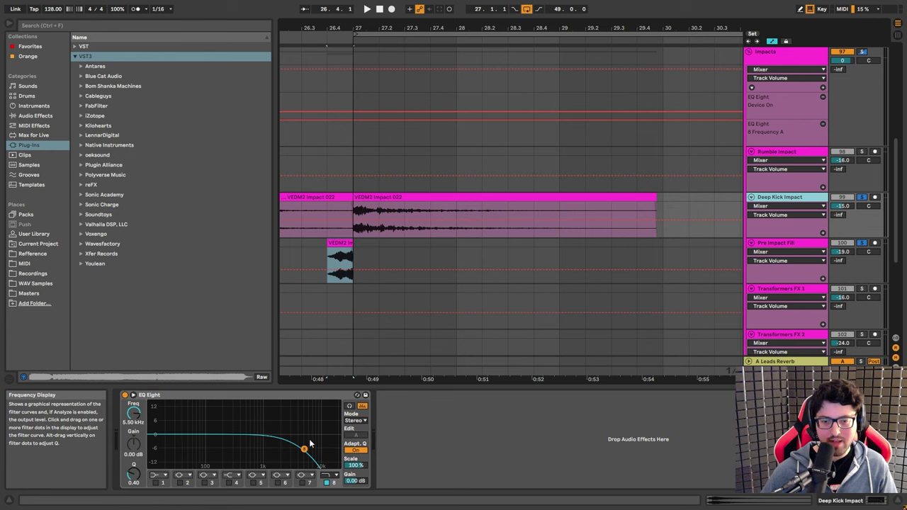
{"action": "left_click", "coordinate": [784, 243]}
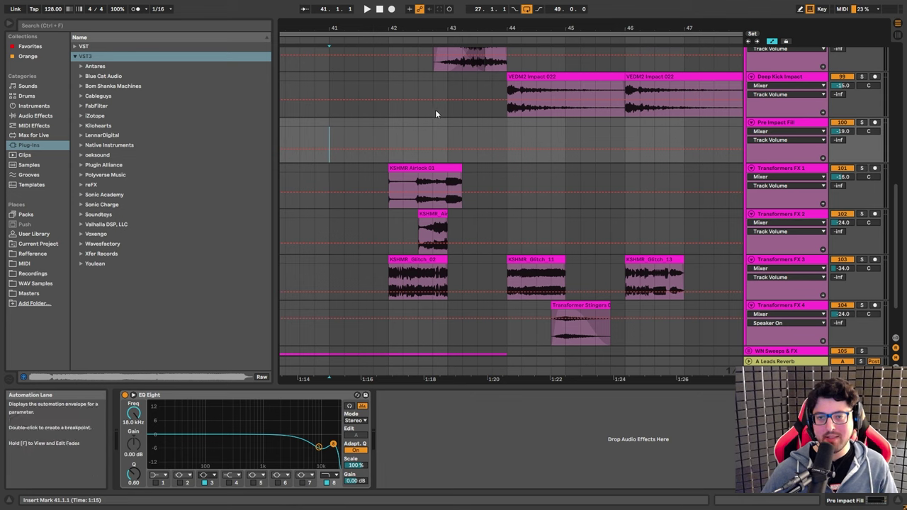
Play the impact and Transformers FX clips from bar 41 and select the KSHMR Airlock 01 clip on Transformers FX 1
{"action": "key", "text": "space"}
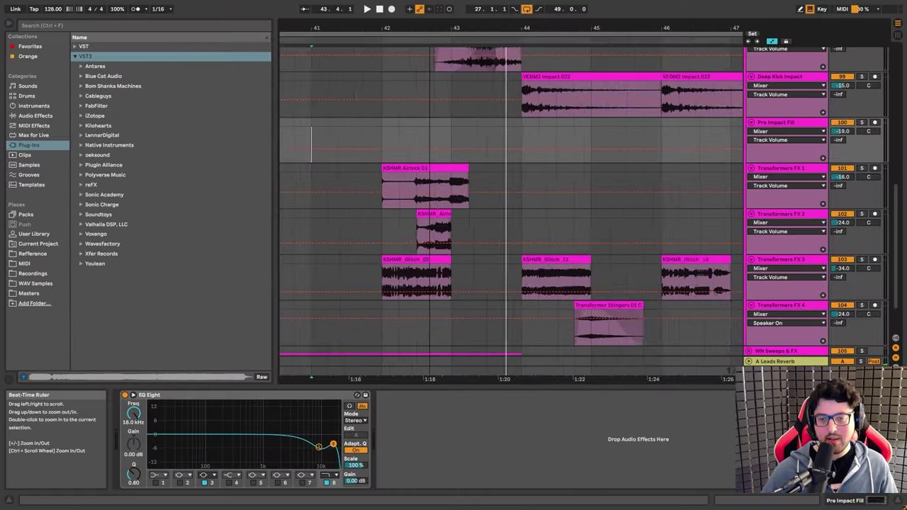
{"action": "left_click_drag", "start_coordinate": [430, 20], "coordinate": [430, 26]}
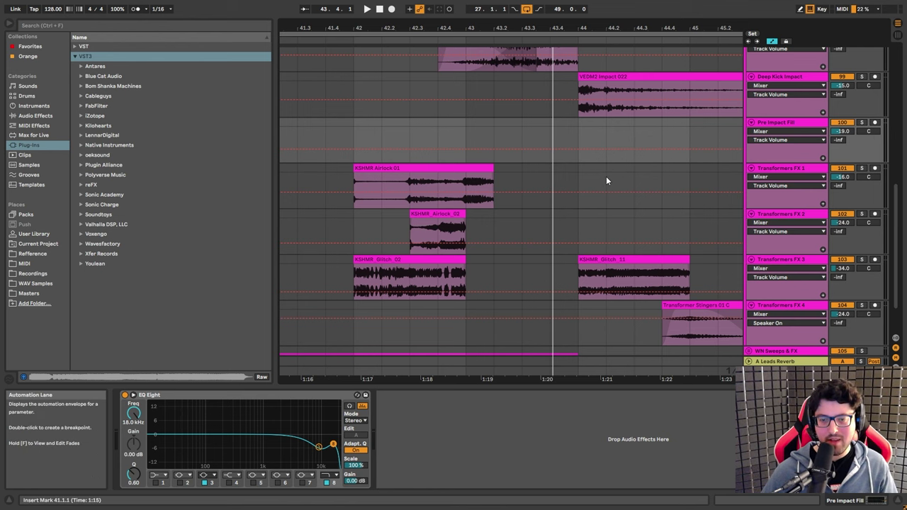
{"action": "key", "text": "minus"}
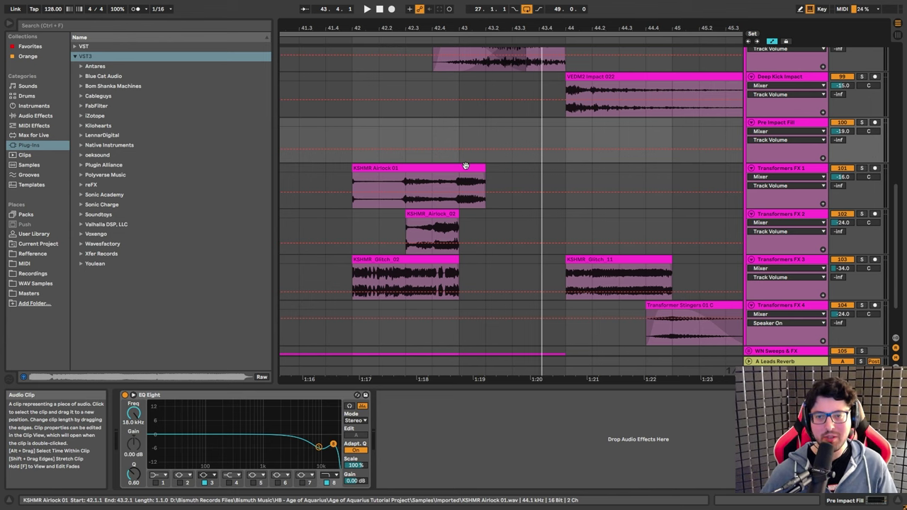
{"action": "scroll", "coordinate": [521, 117], "scroll_direction": "down", "scroll_amount": 1}
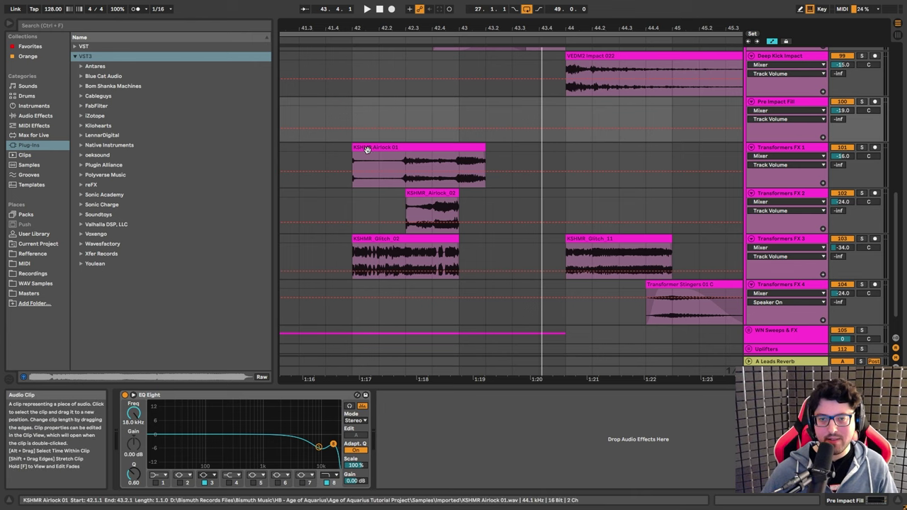
{"action": "left_click", "coordinate": [425, 147]}
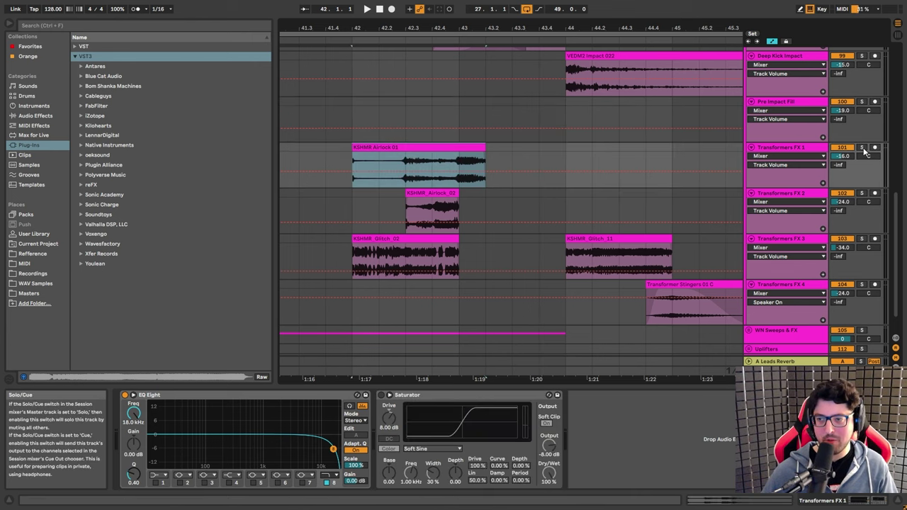
Play the KSHMR Airlock 01 clip with Transformers FX 1 soloed and select the track's Saturator
{"action": "key", "text": "space"}
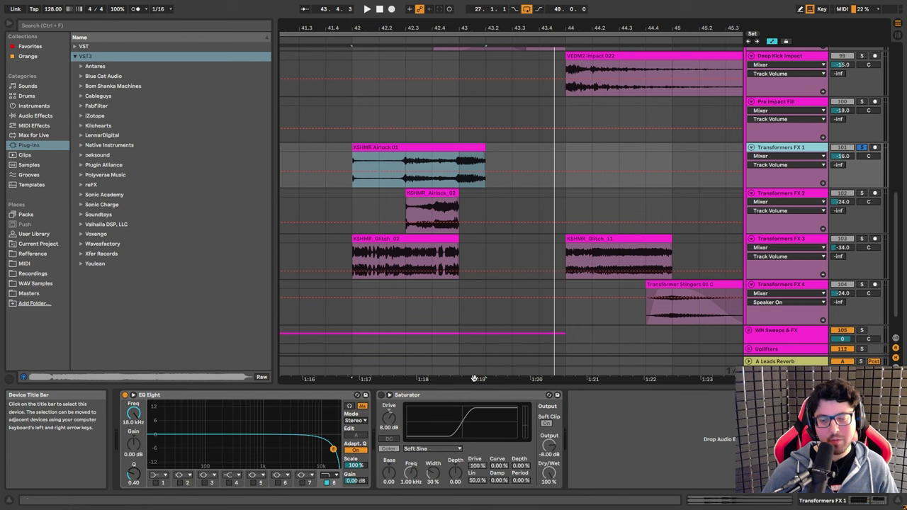
{"action": "left_click", "coordinate": [422, 397]}
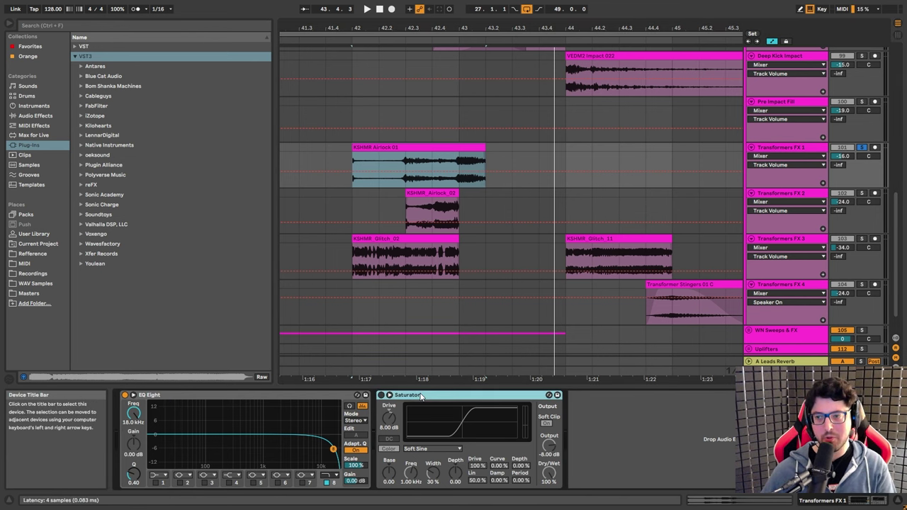
{"action": "key", "text": "Delete"}
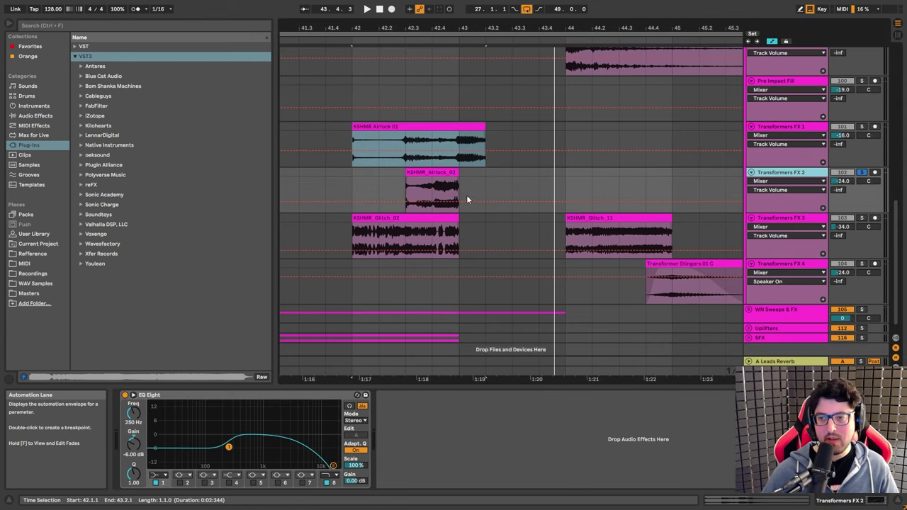
Play the KSHMR_Airlock_02 clip on Transformers FX 2 and move the selection to KSHMR_Glitch_02 on the track below
{"action": "left_click", "coordinate": [420, 176]}
{"action": "key", "text": "space"}
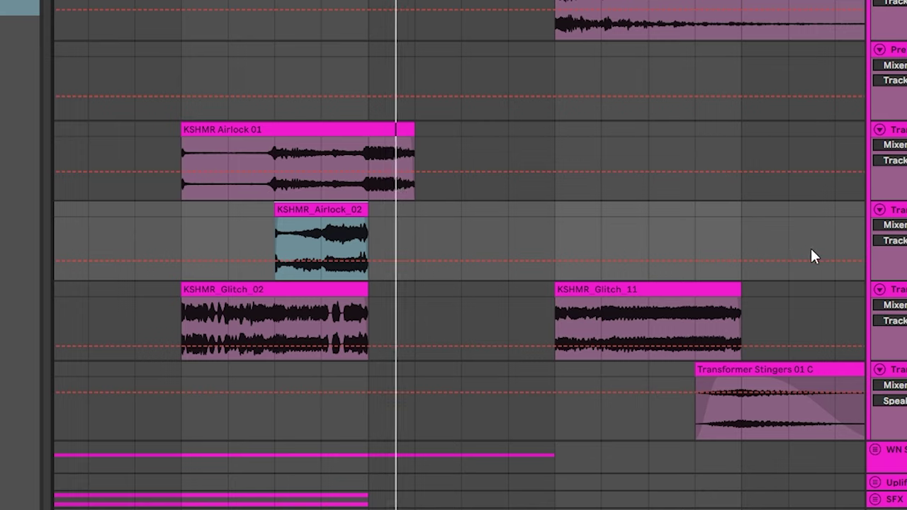
{"action": "key", "text": "Down"}
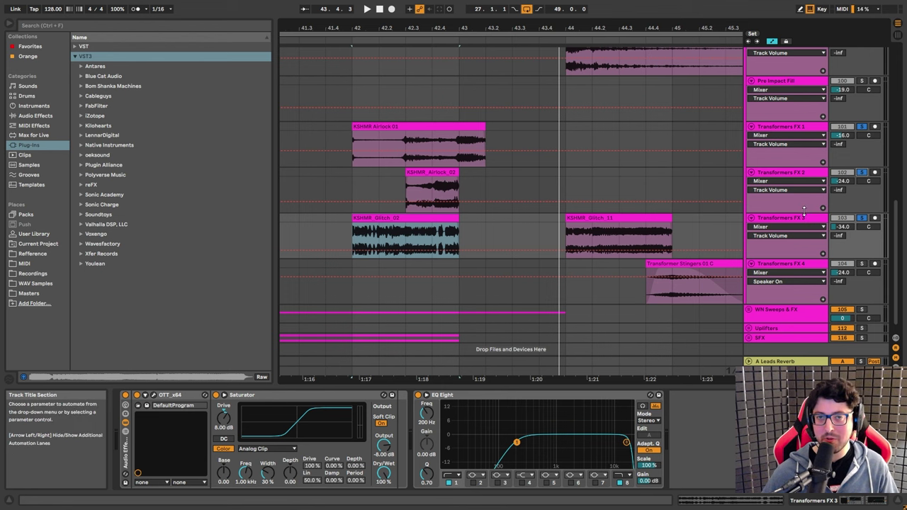
Solo Transformers FX 3 and Transformers FX 4 together and play their glitch and stinger clips from bar 44
{"action": "scroll", "coordinate": [800, 216], "scroll_direction": "down", "scroll_amount": 1}
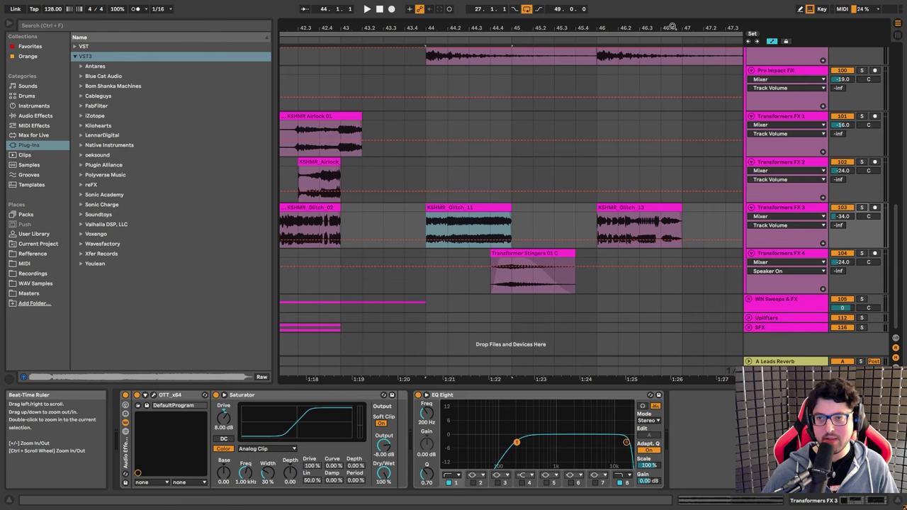
{"action": "left_click_drag", "start_coordinate": [667, 27], "coordinate": [464, 31]}
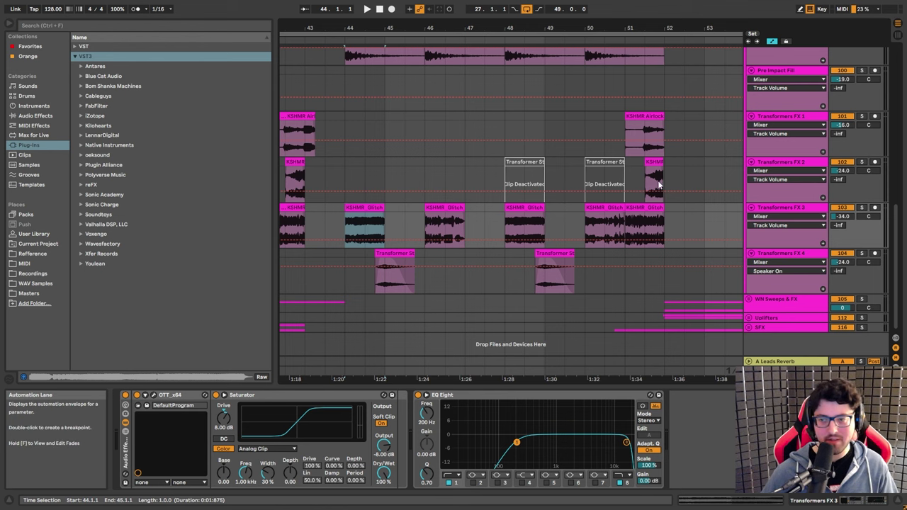
{"action": "key", "text": "s"}
{"action": "left_click", "coordinate": [861, 253], "text": "ctrl"}
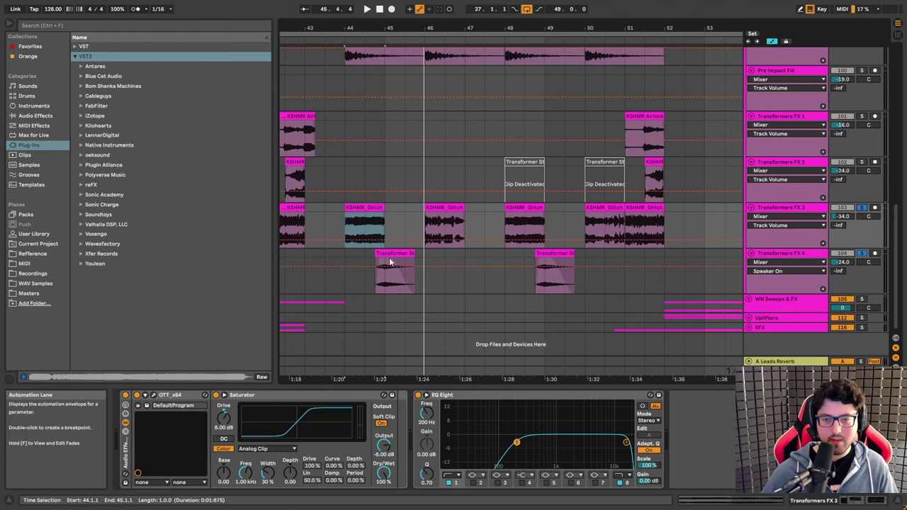
{"action": "key", "text": "space"}
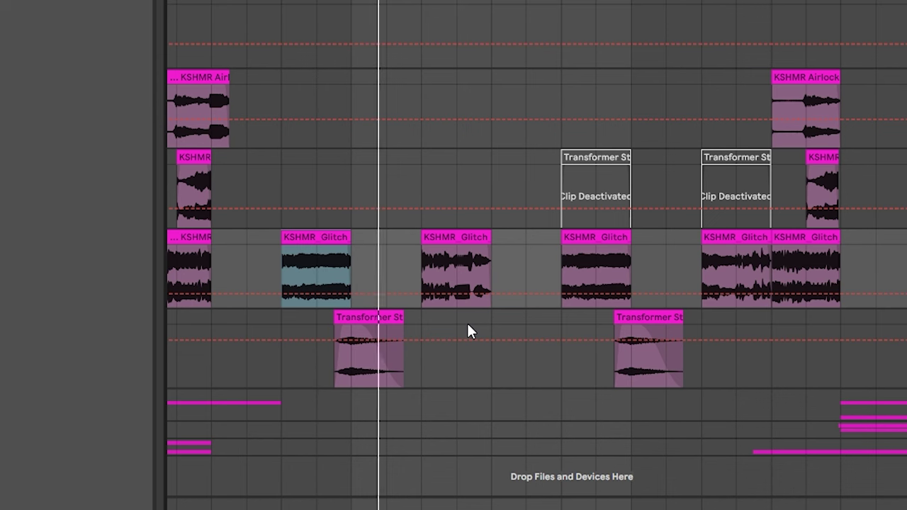
{"action": "key", "text": "space"}
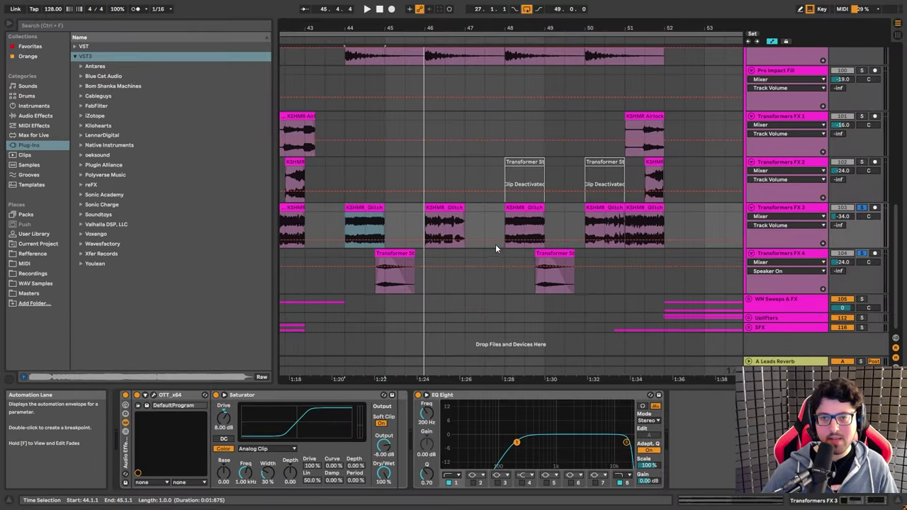
Select the KSHMR_Impact_Low_04 clip on the soloed Rumble Impact track and play it
{"action": "scroll", "coordinate": [495, 243], "scroll_direction": "up", "scroll_amount": 2}
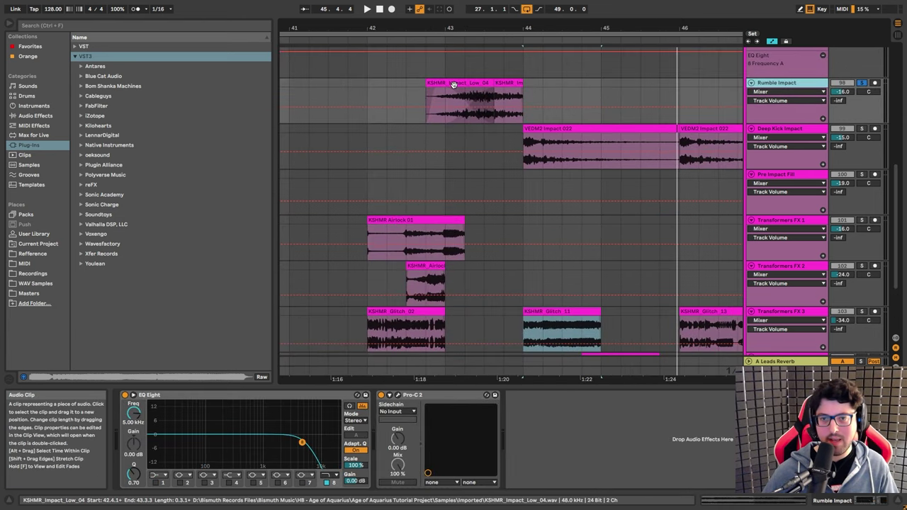
{"action": "left_click", "coordinate": [529, 91]}
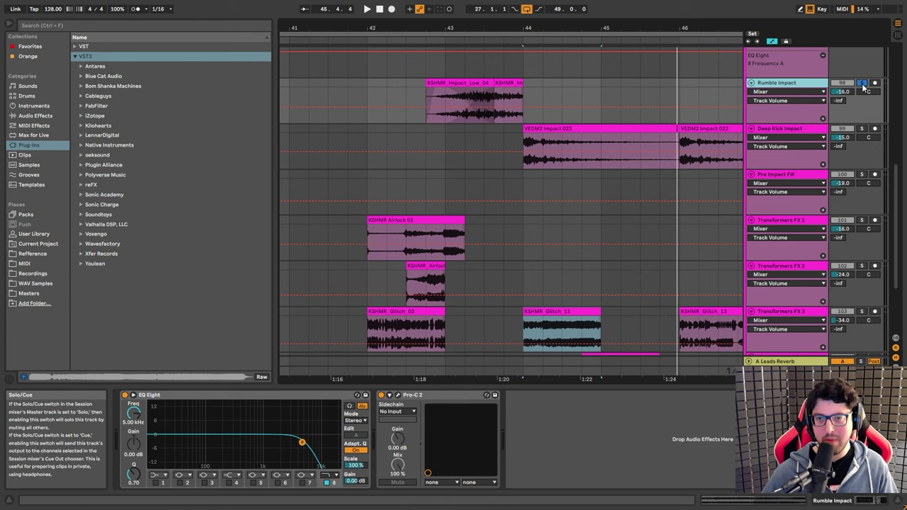
{"action": "key", "text": "space"}
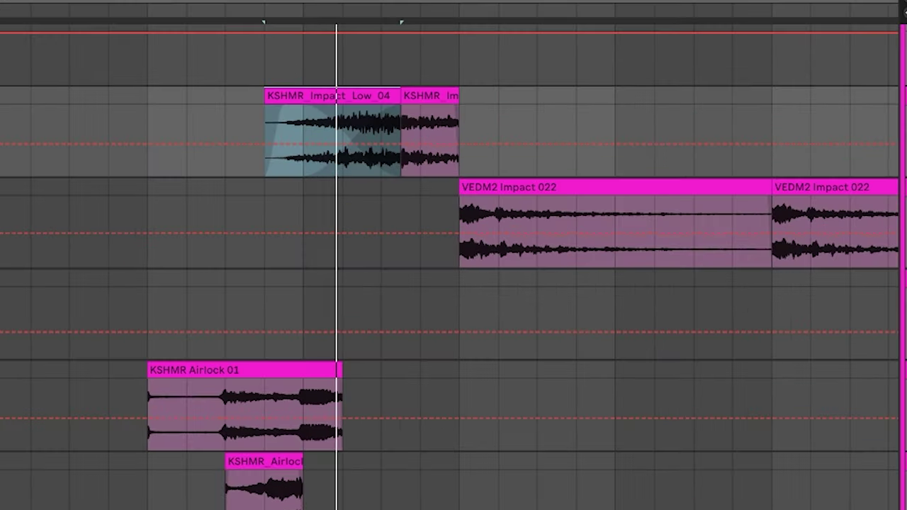
{"action": "key", "text": "space"}
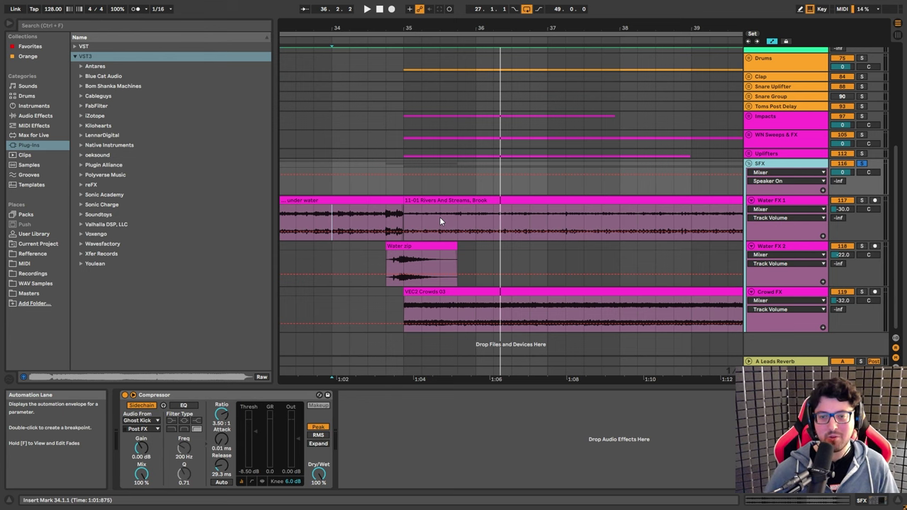
Review the soloed SFX group's water and crowd tracks and play their clips from bar 34
{"action": "scroll", "coordinate": [418, 206], "scroll_direction": "up", "scroll_amount": 1}
{"action": "scroll", "coordinate": [416, 204], "scroll_direction": "up", "scroll_amount": 4}
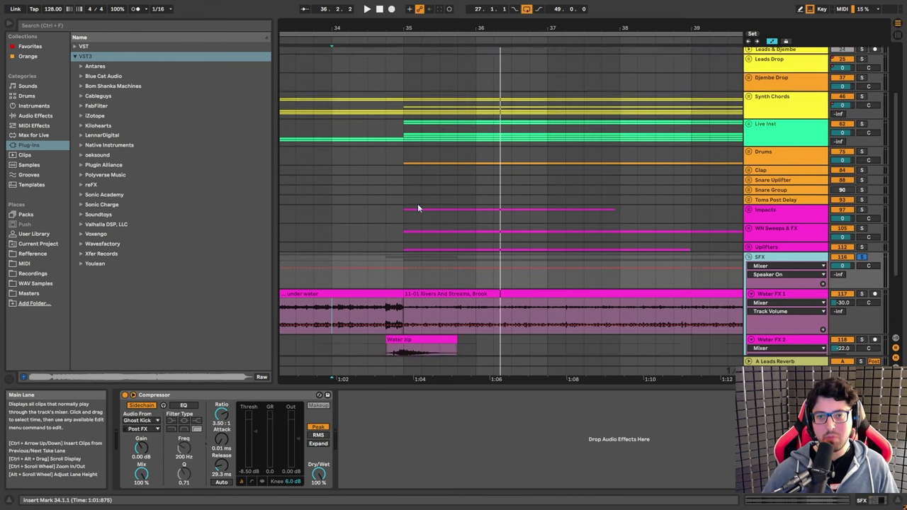
{"action": "scroll", "coordinate": [451, 136], "scroll_direction": "down", "scroll_amount": 2}
{"action": "scroll", "coordinate": [459, 185], "scroll_direction": "down", "scroll_amount": 1}
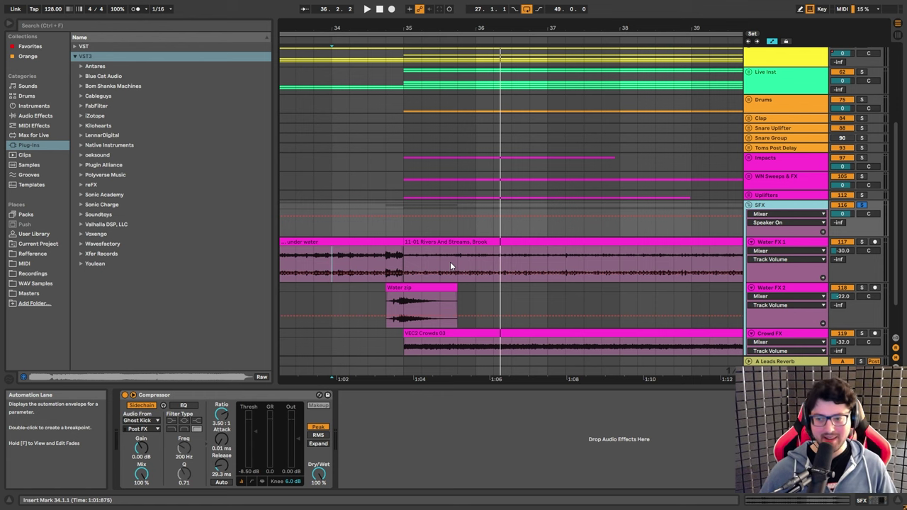
{"action": "scroll", "coordinate": [450, 262], "scroll_direction": "down", "scroll_amount": 2}
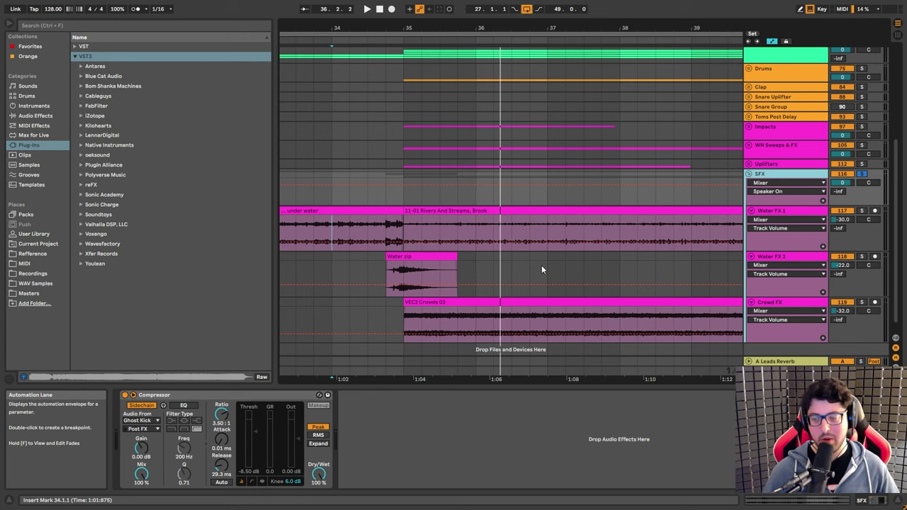
{"action": "key", "text": "space"}
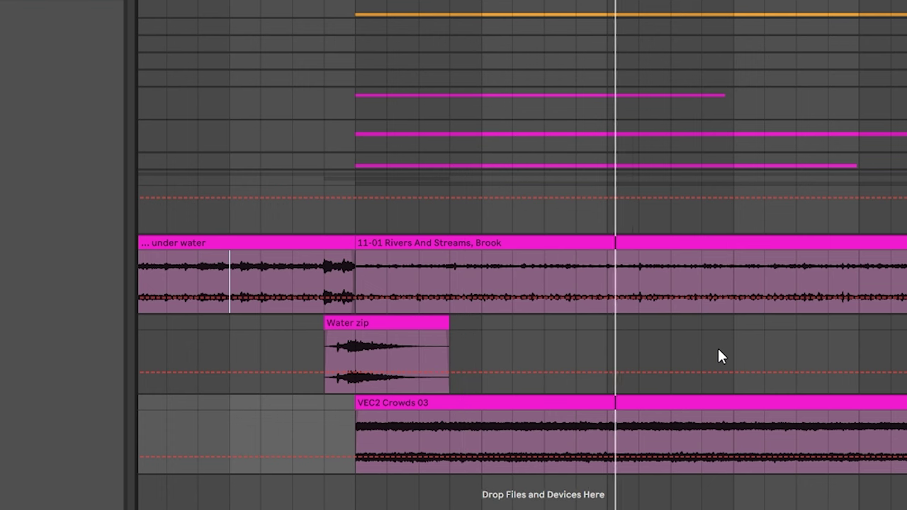
{"action": "key", "text": "space"}
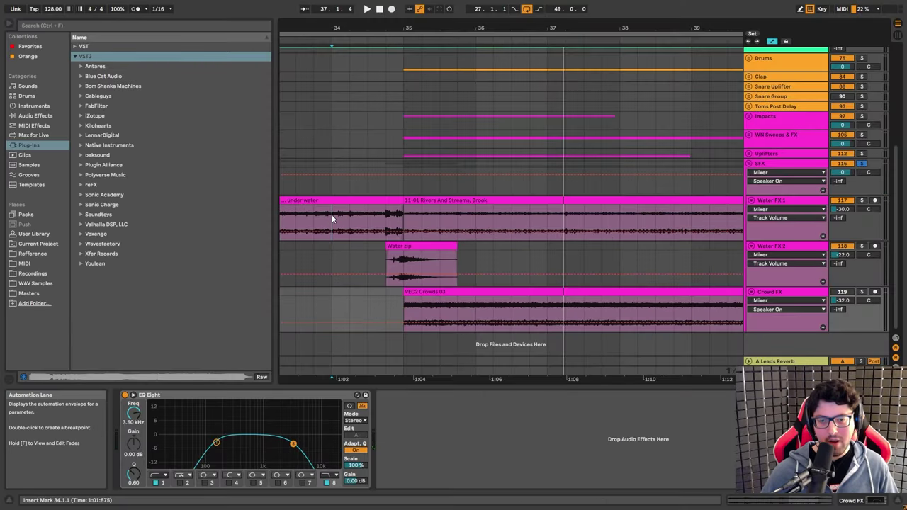
Select the Water zip clip, solo Water FX 2 and play it
{"action": "left_click_drag", "start_coordinate": [341, 216], "coordinate": [357, 218]}
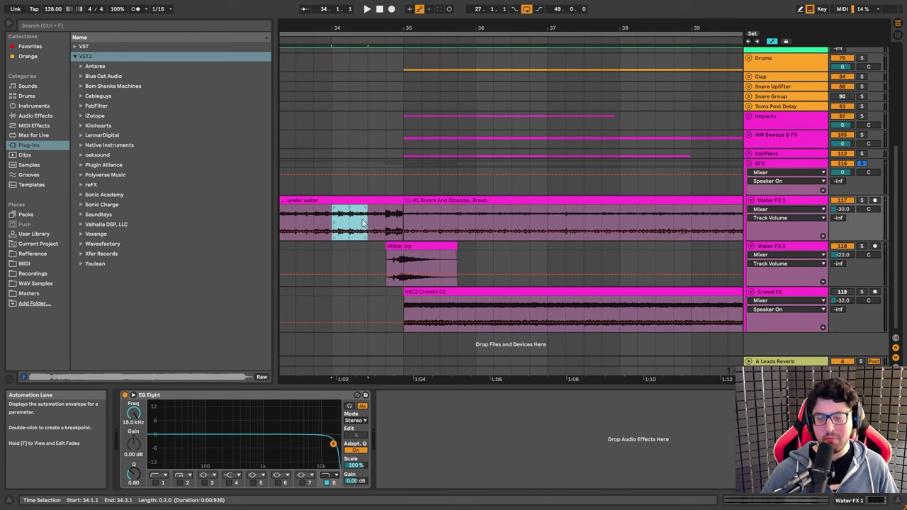
{"action": "left_click", "coordinate": [402, 247]}
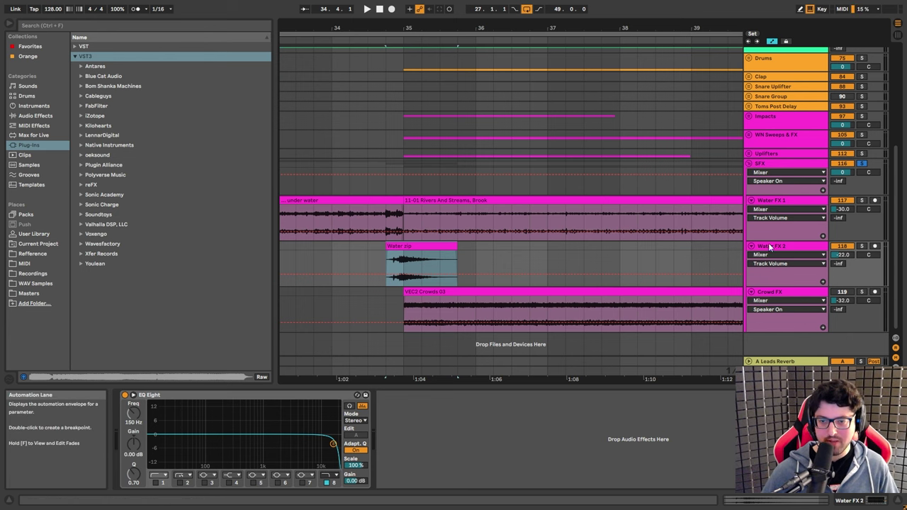
{"action": "left_click", "coordinate": [863, 247]}
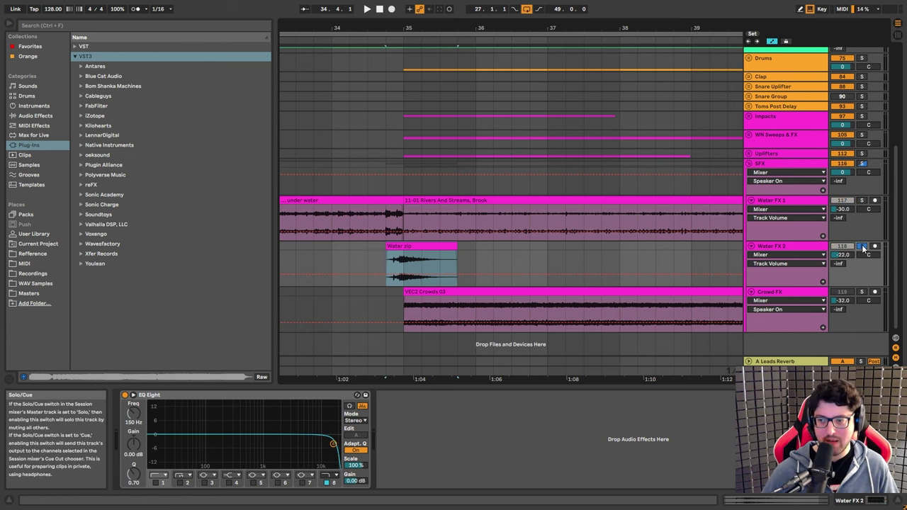
{"action": "key", "text": "space"}
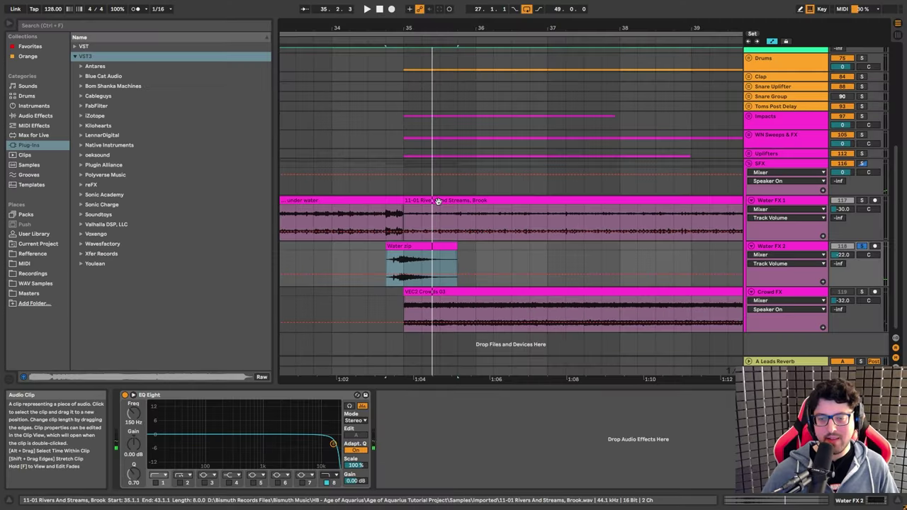
Solo Water FX 1 and examine the under water and 11-01 Rivers And Streams, Brook clips from bar 34
{"action": "left_click", "coordinate": [437, 199]}
{"action": "left_click", "coordinate": [861, 201]}
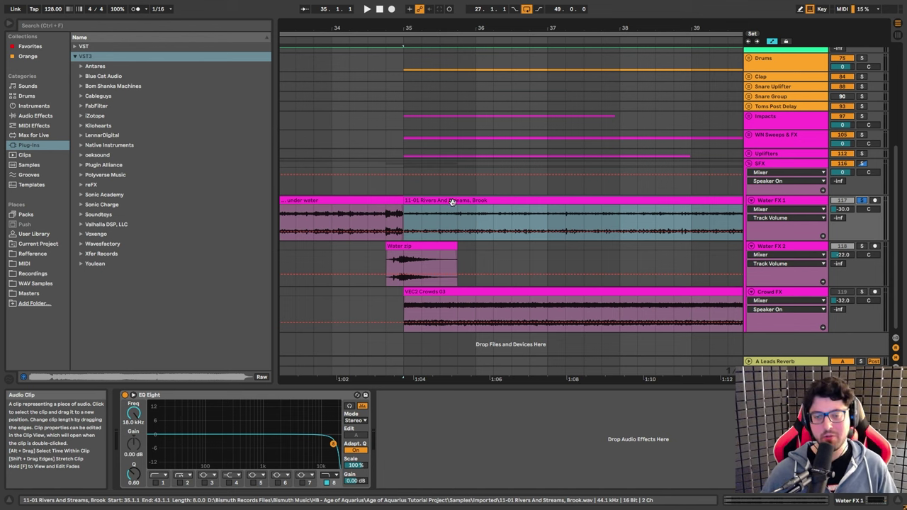
{"action": "mouse_move", "coordinate": [332, 212]}
{"action": "left_mouse_down"}
{"action": "mouse_move", "coordinate": [404, 223]}
{"action": "mouse_move", "coordinate": [475, 221]}
{"action": "mouse_move", "coordinate": [440, 220]}
{"action": "left_mouse_up"}
{"action": "left_click", "coordinate": [454, 221]}
Play the VEC2 Crowds 03 clip from its start with Crowd FX soloed
{"action": "left_click", "coordinate": [486, 303]}
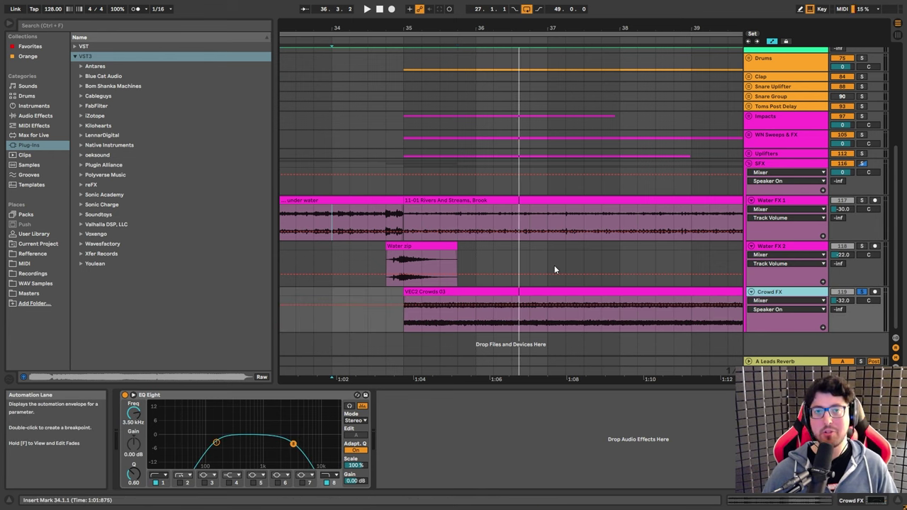
{"action": "key", "text": "Right"}
{"action": "key", "text": "space"}
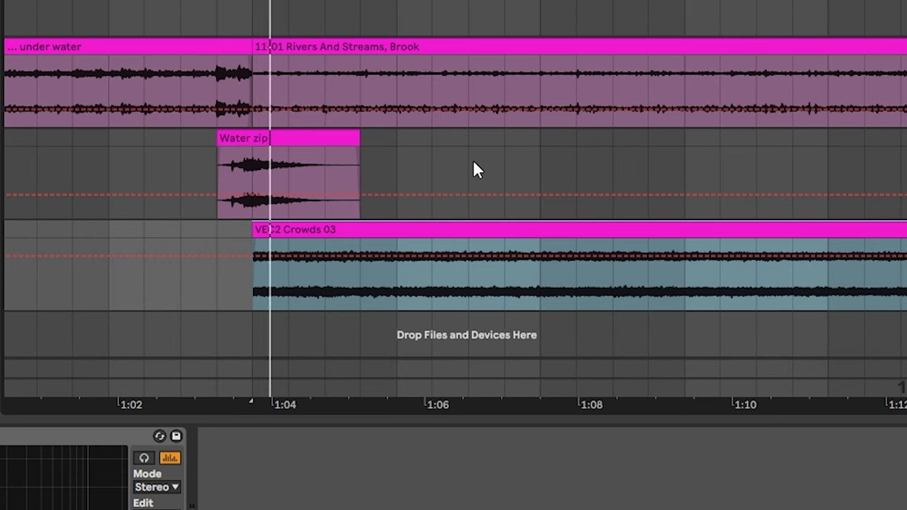
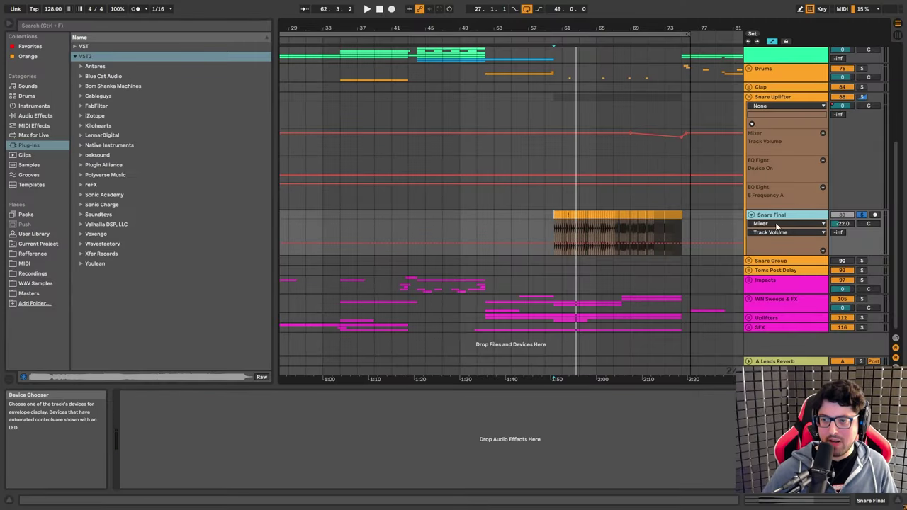
Unfold the Snare Group and view the devices on its Main Snare Body and Snare WN Layer tracks
{"action": "left_click", "coordinate": [755, 261]}
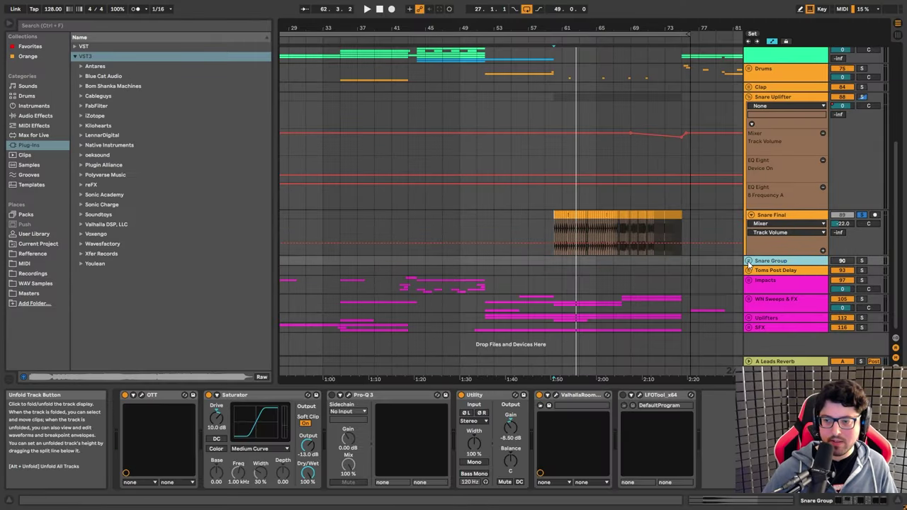
{"action": "left_click", "coordinate": [749, 262]}
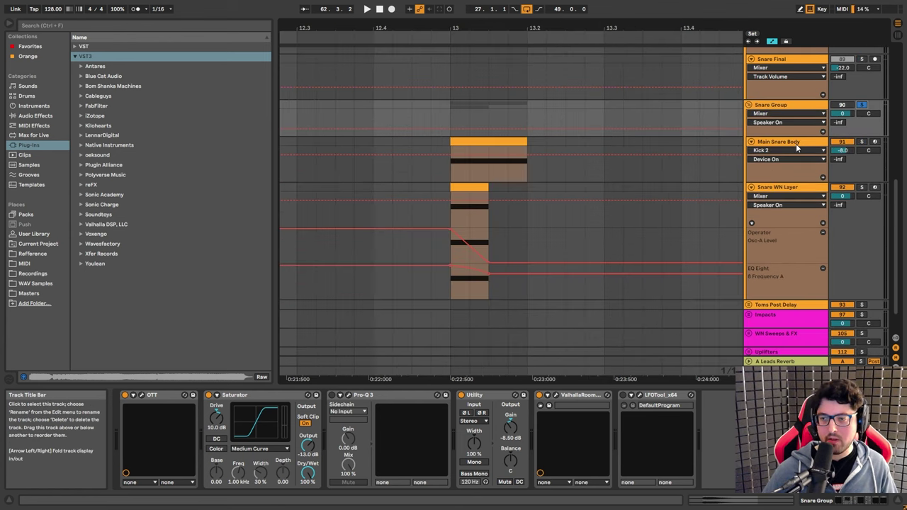
{"action": "left_click", "coordinate": [795, 143]}
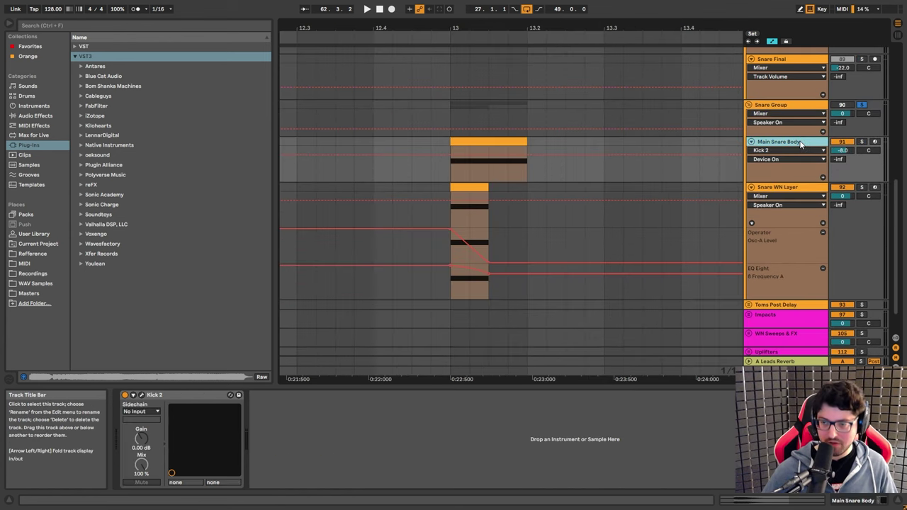
{"action": "left_click", "coordinate": [777, 187]}
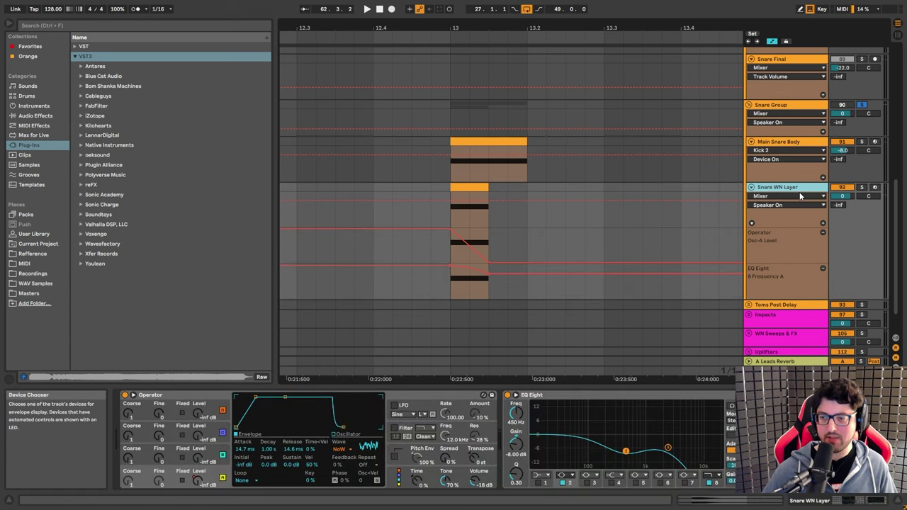
Open Kick 2 on Main Snare Body, shift its window upward and compare the amp and pitch envelopes
{"action": "left_click", "coordinate": [787, 142]}
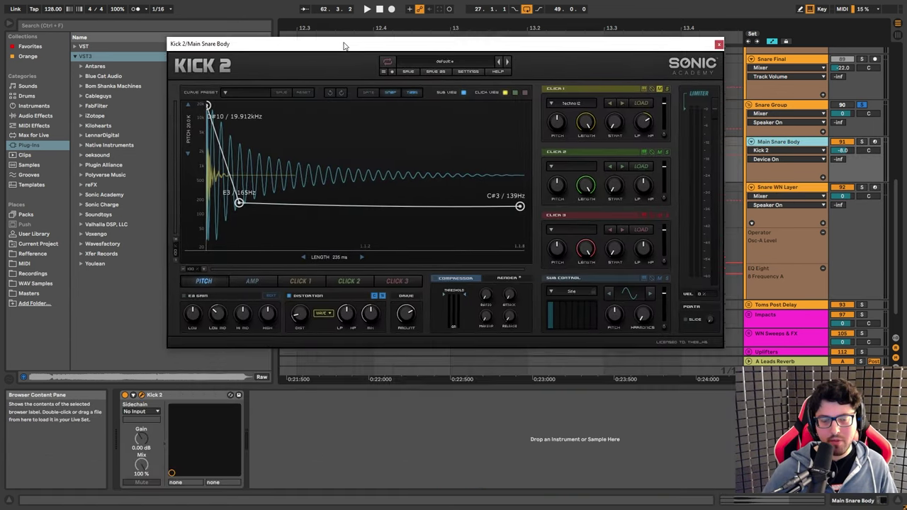
{"action": "left_click_drag", "start_coordinate": [345, 46], "coordinate": [344, 30]}
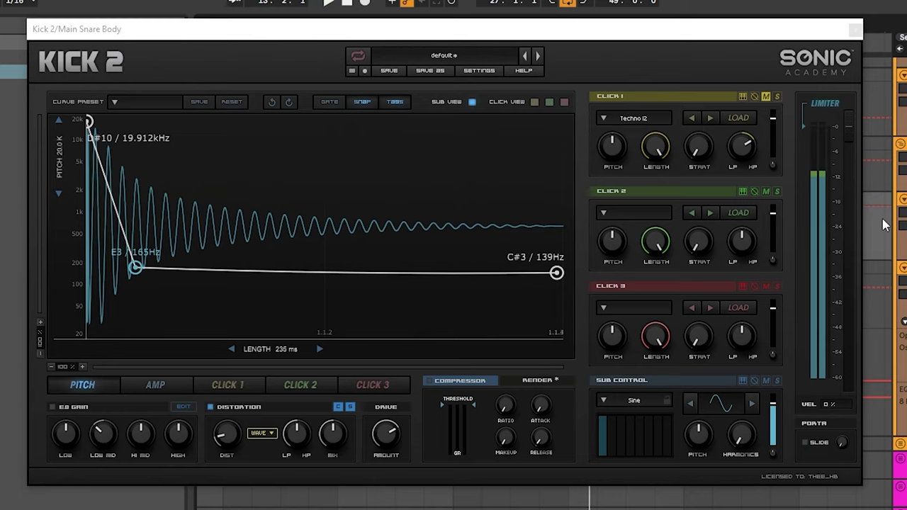
{"action": "left_click", "coordinate": [253, 268]}
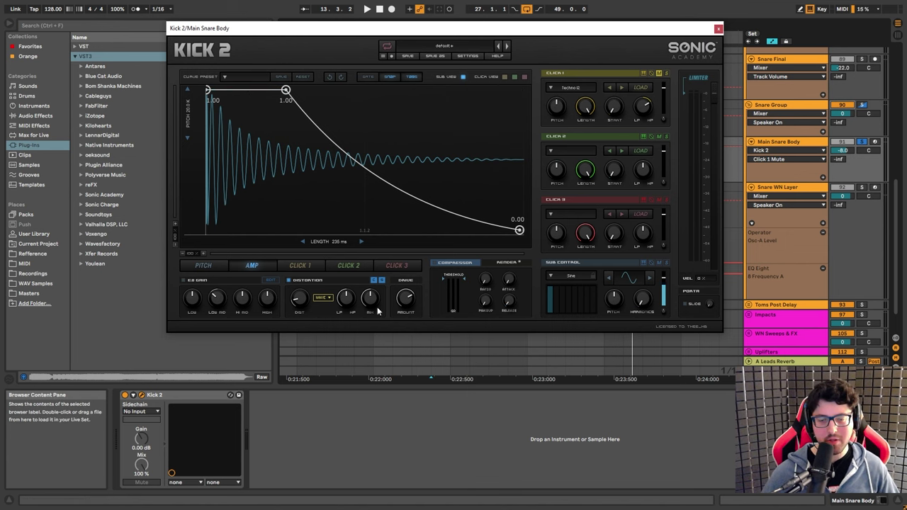
{"action": "left_click", "coordinate": [203, 265]}
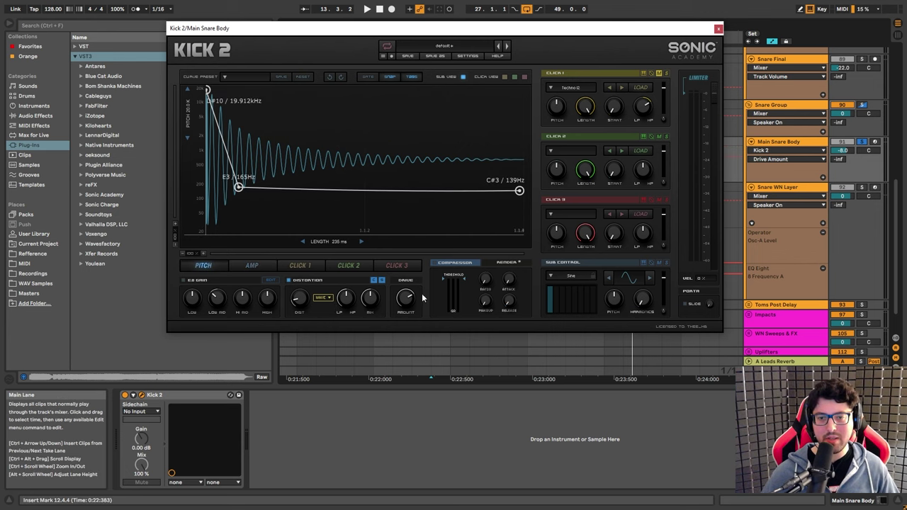
Close Kick 2 and examine the Operator and EQ Eight devices and automation on the Snare WN Layer track around bar 13
{"action": "left_click", "coordinate": [718, 30]}
{"action": "left_click", "coordinate": [673, 226]}
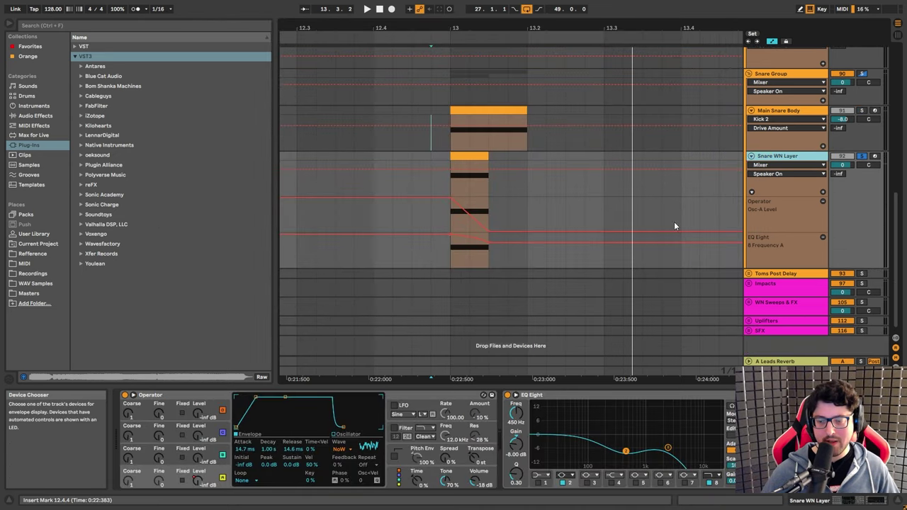
{"action": "left_click", "coordinate": [190, 388]}
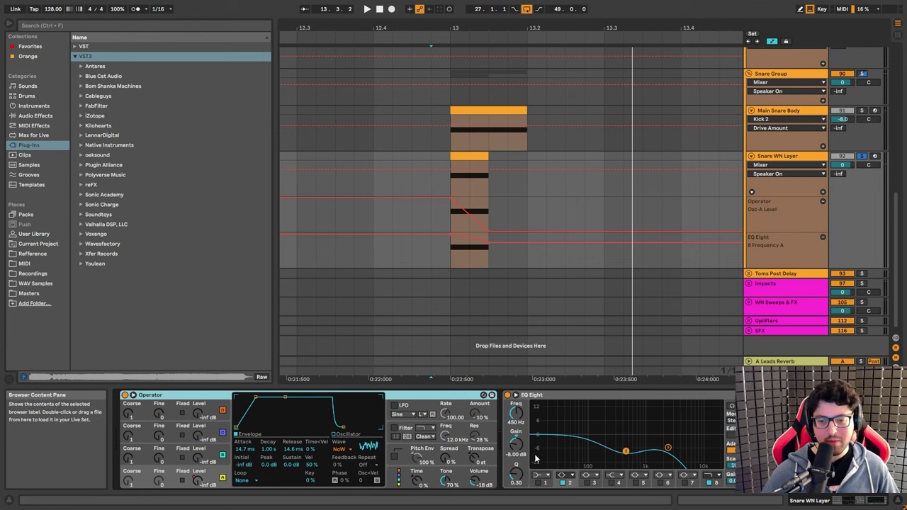
{"action": "left_click", "coordinate": [469, 28]}
{"action": "left_click_drag", "start_coordinate": [473, 28], "coordinate": [500, 103]}
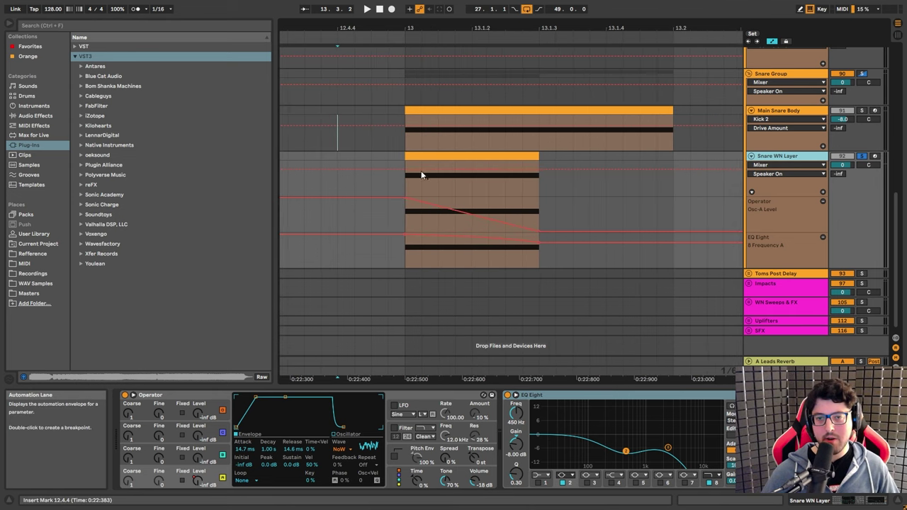
Play the soloed Snare WN Layer from 12.4.4 to hear its Osc-A Level and EQ Eight frequency automation
{"action": "left_click", "coordinate": [386, 167]}
{"action": "left_click", "coordinate": [632, 408]}
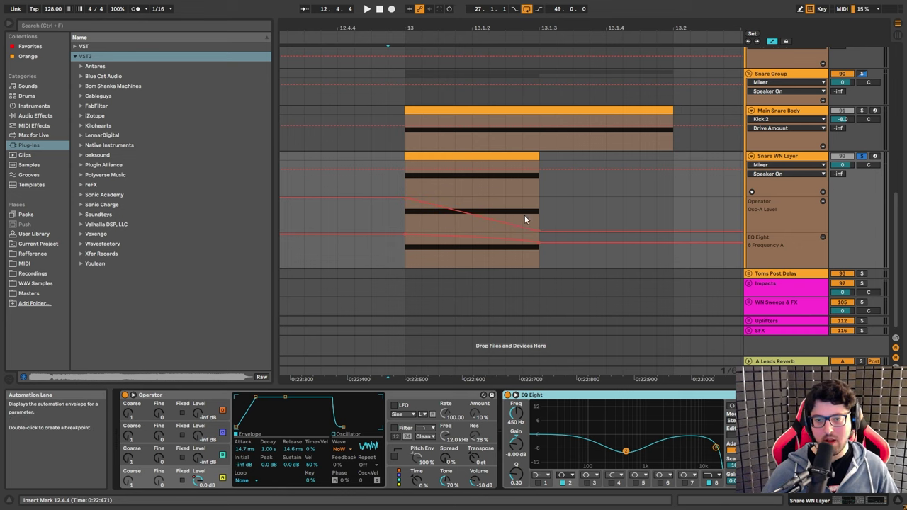
{"action": "key", "text": "space"}
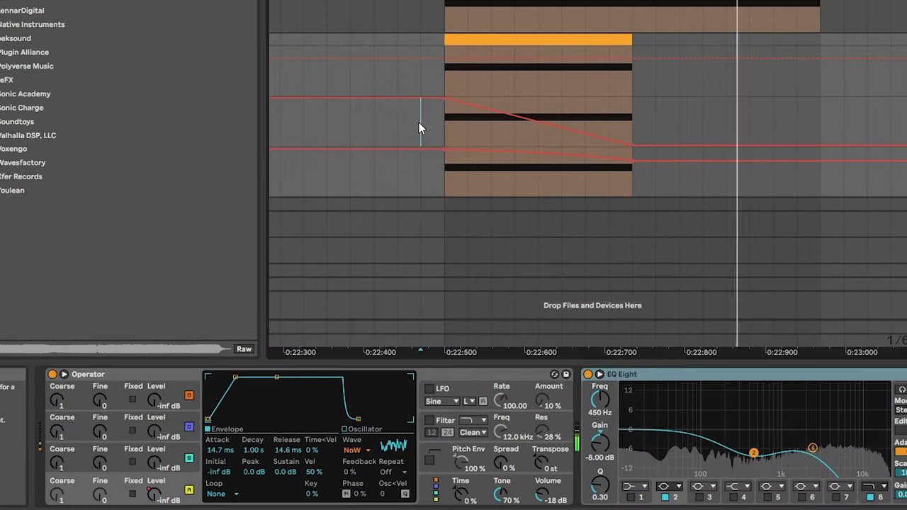
{"action": "key", "text": "space"}
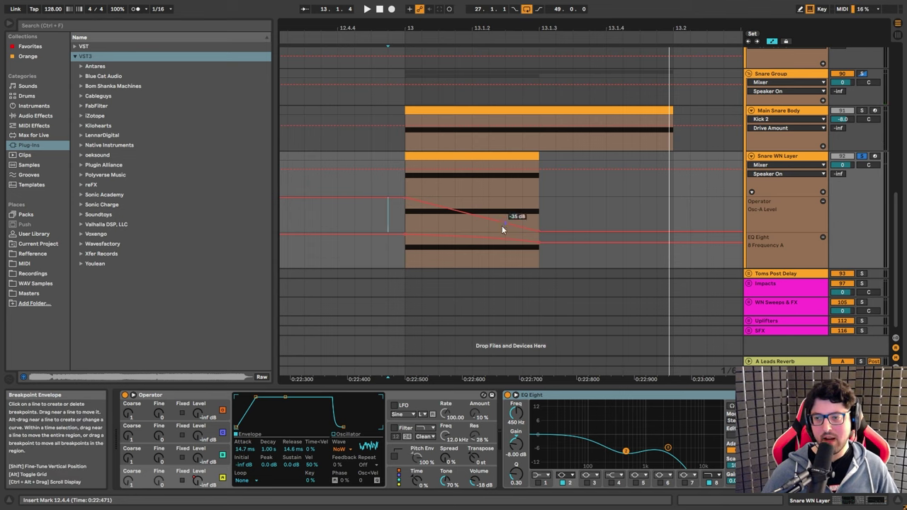
Review the OTT, Saturator and ValhallaRoom effects on the Snare Group, closing each plug-in window after viewing
{"action": "scroll", "coordinate": [573, 145], "scroll_direction": "up", "scroll_amount": 2}
{"action": "left_click", "coordinate": [573, 146]}
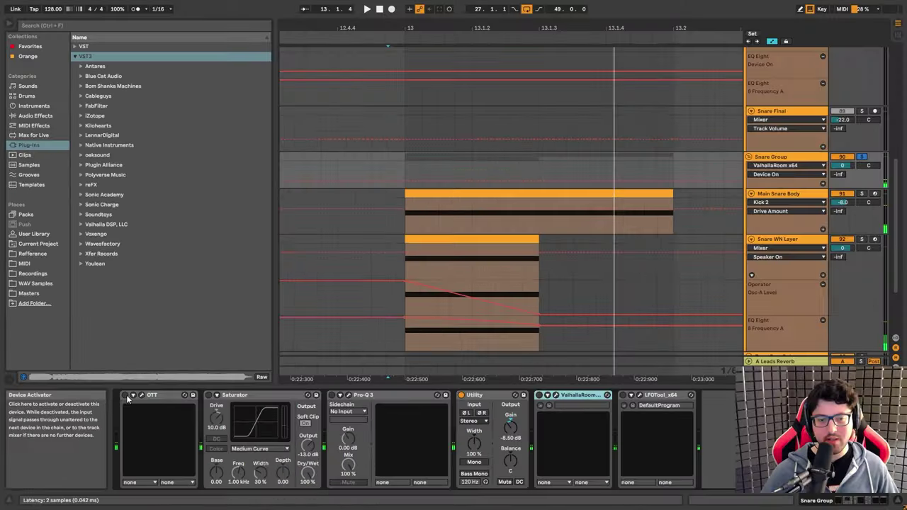
{"action": "left_click", "coordinate": [80, 372]}
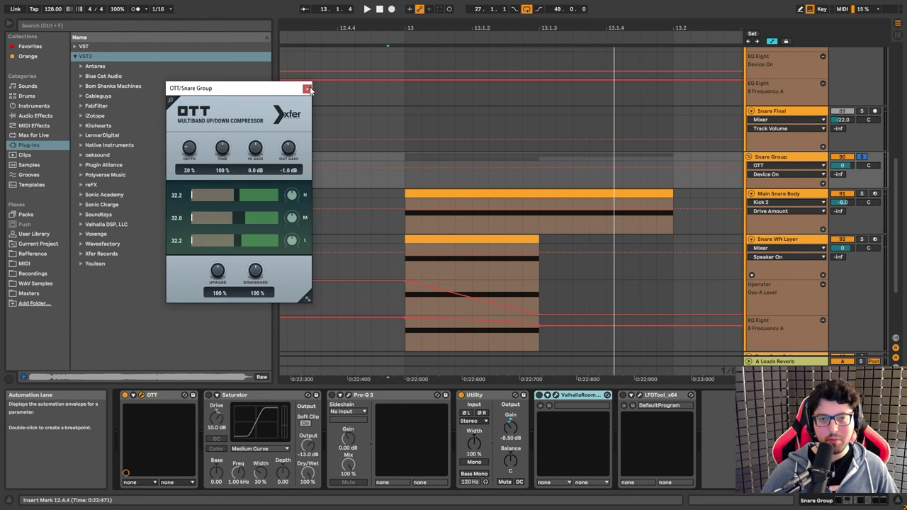
{"action": "left_click", "coordinate": [306, 88]}
{"action": "left_click", "coordinate": [237, 396]}
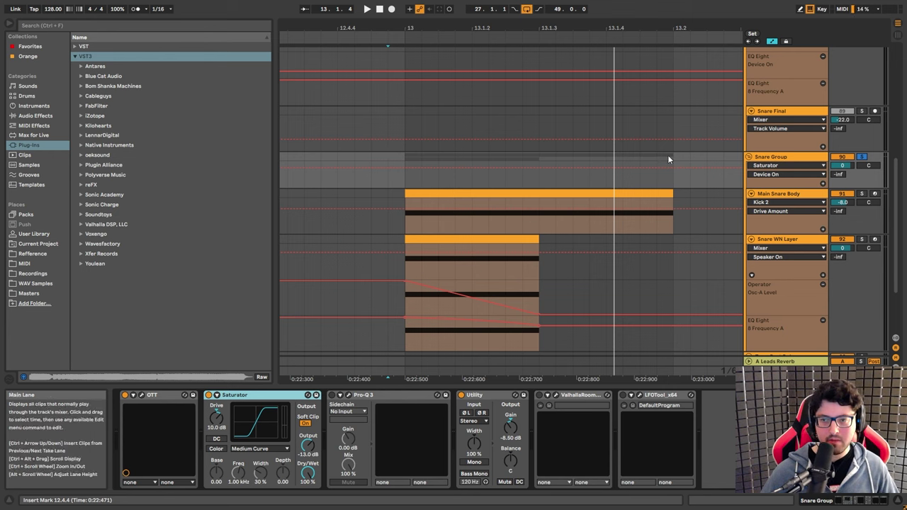
{"action": "left_click", "coordinate": [556, 398]}
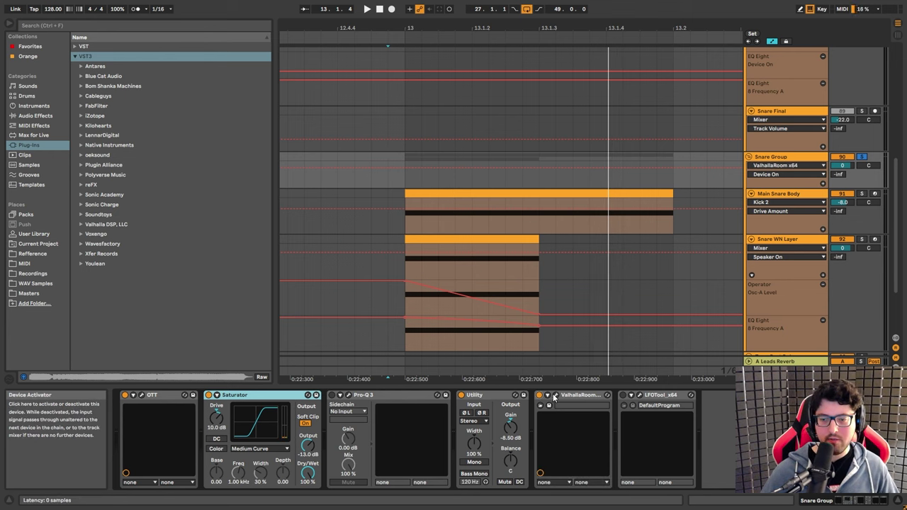
{"action": "left_click", "coordinate": [556, 397]}
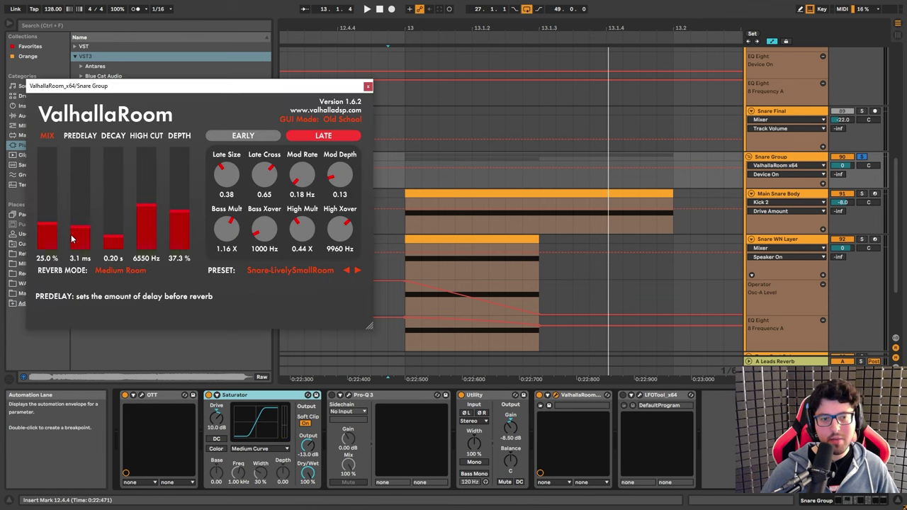
{"action": "left_click", "coordinate": [368, 88]}
Examine the Snare Final roll from bar 60 to 75 and the Snare Uplifter volume automation at bar 75
{"action": "key", "text": "x"}
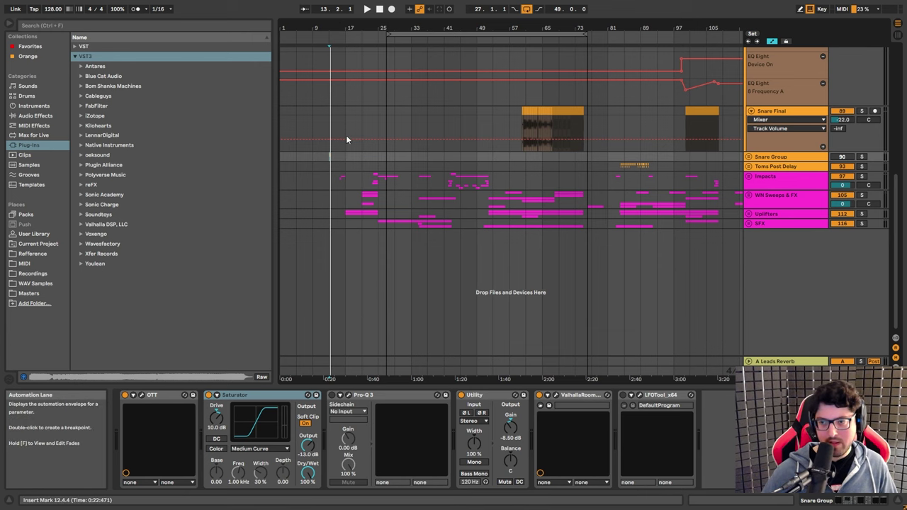
{"action": "left_click_drag", "start_coordinate": [567, 28], "coordinate": [550, 121]}
{"action": "scroll", "coordinate": [550, 136], "scroll_direction": "up", "scroll_amount": 2}
{"action": "left_click", "coordinate": [550, 136]}
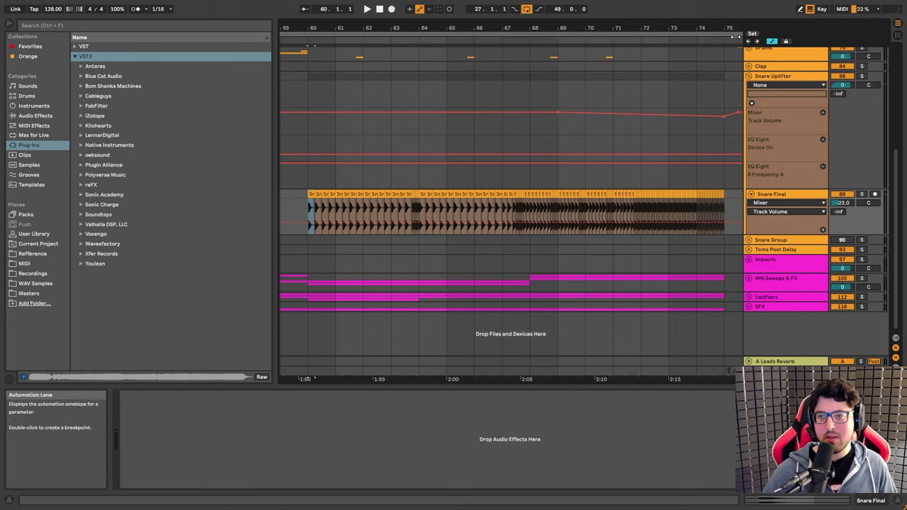
{"action": "left_click_drag", "start_coordinate": [730, 32], "coordinate": [732, 39]}
{"action": "left_click", "coordinate": [698, 126]}
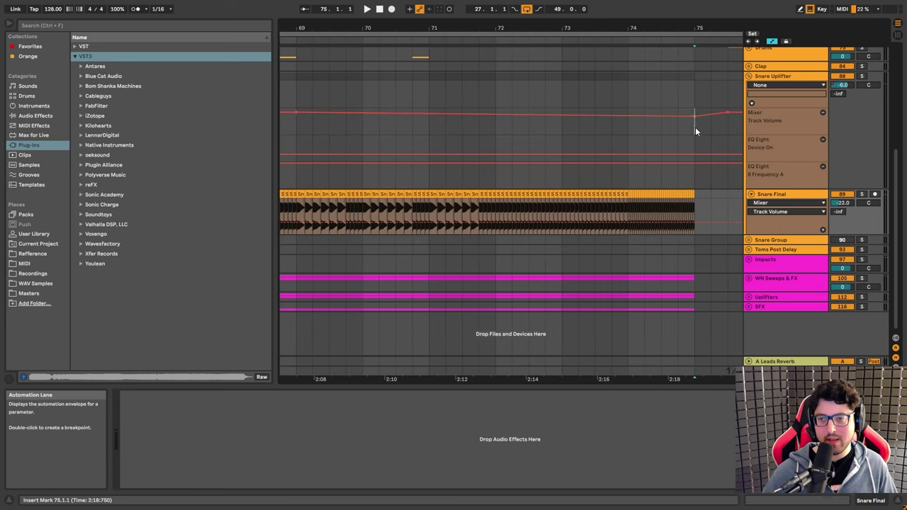
{"action": "key", "text": "minus"}
{"action": "key", "text": "minus"}
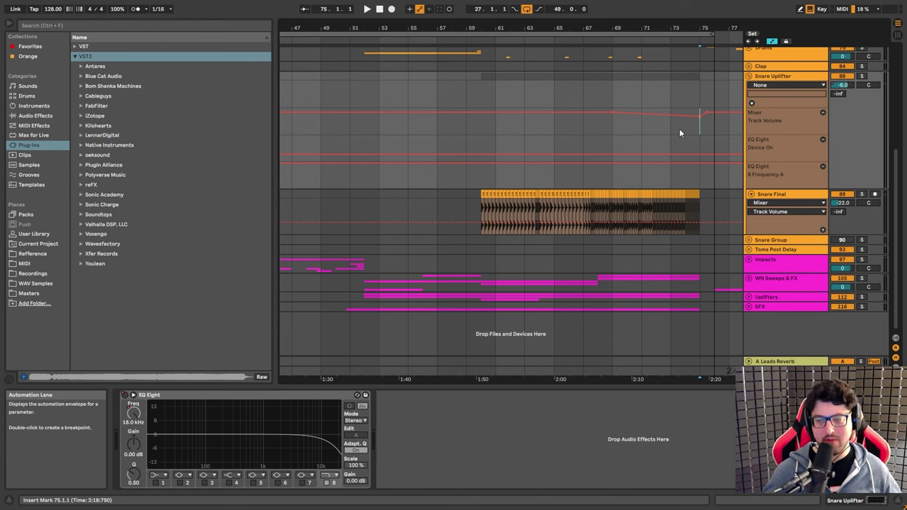
Collapse the Snare Uplifter group in the arrangement
{"action": "scroll", "coordinate": [690, 149], "scroll_direction": "up", "scroll_amount": 1}
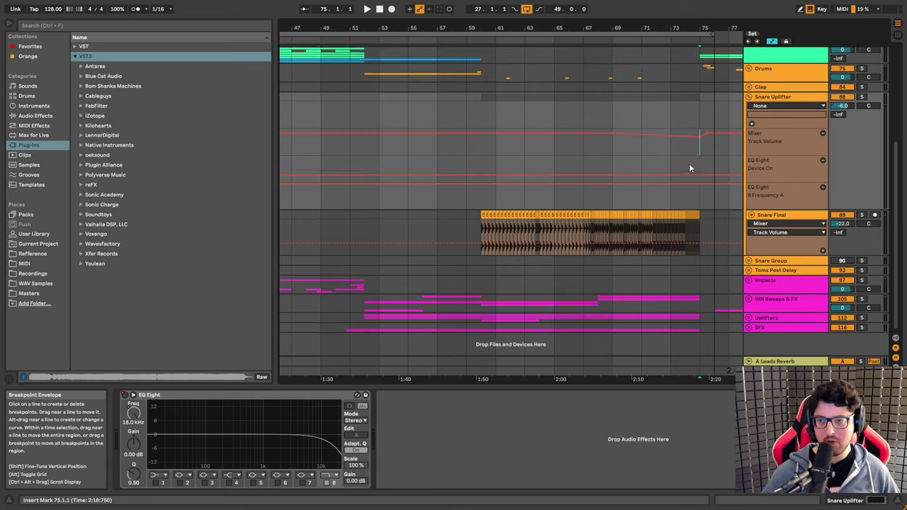
{"action": "scroll", "coordinate": [688, 103], "scroll_direction": "up", "scroll_amount": 1}
{"action": "scroll", "coordinate": [673, 117], "scroll_direction": "up", "scroll_amount": 4}
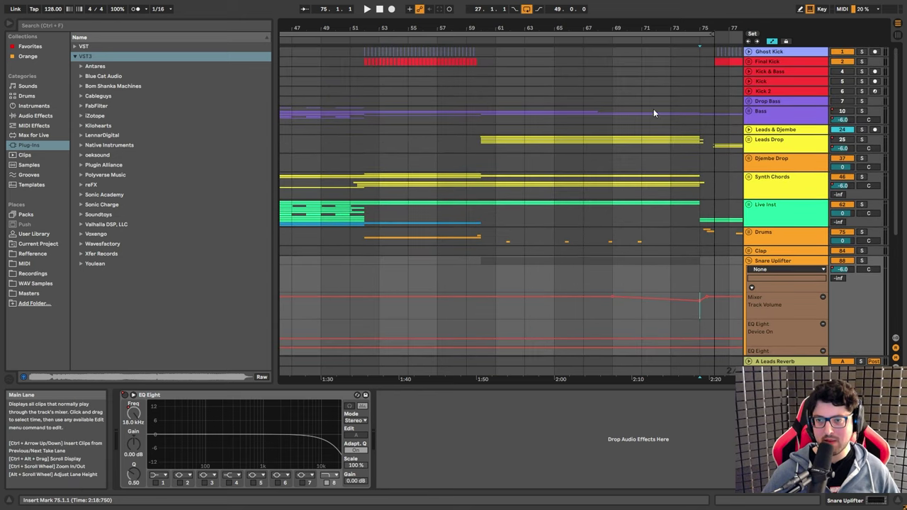
{"action": "scroll", "coordinate": [681, 251], "scroll_direction": "down", "scroll_amount": 3}
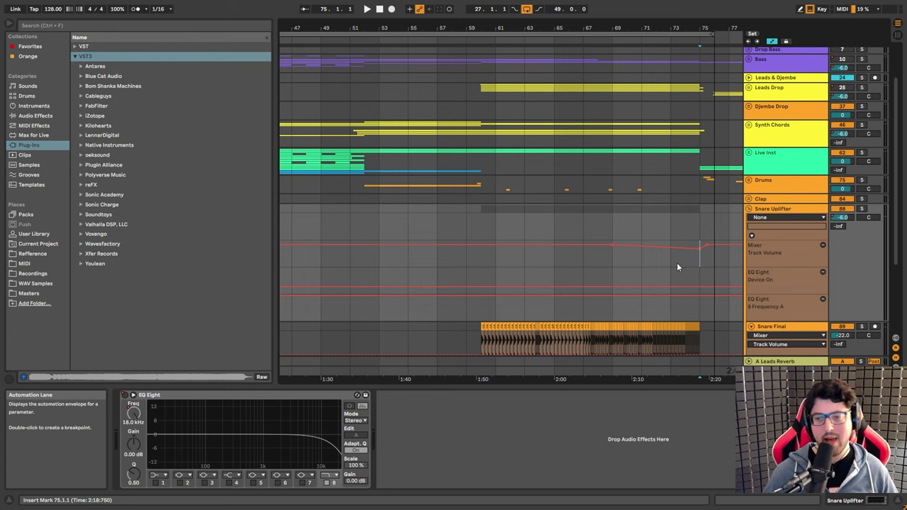
{"action": "key", "text": "alt+u"}
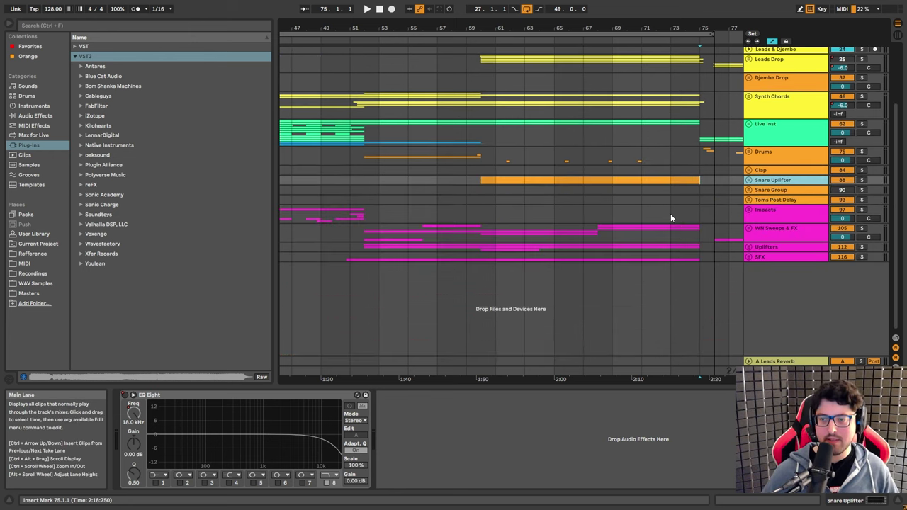
Unfold the Drums group and zoom in on the two KSHMR Tom 08 clips at 61.4 on Tom Fill Stereo
{"action": "scroll", "coordinate": [670, 218], "scroll_direction": "up", "scroll_amount": 5}
{"action": "left_click", "coordinate": [761, 147]}
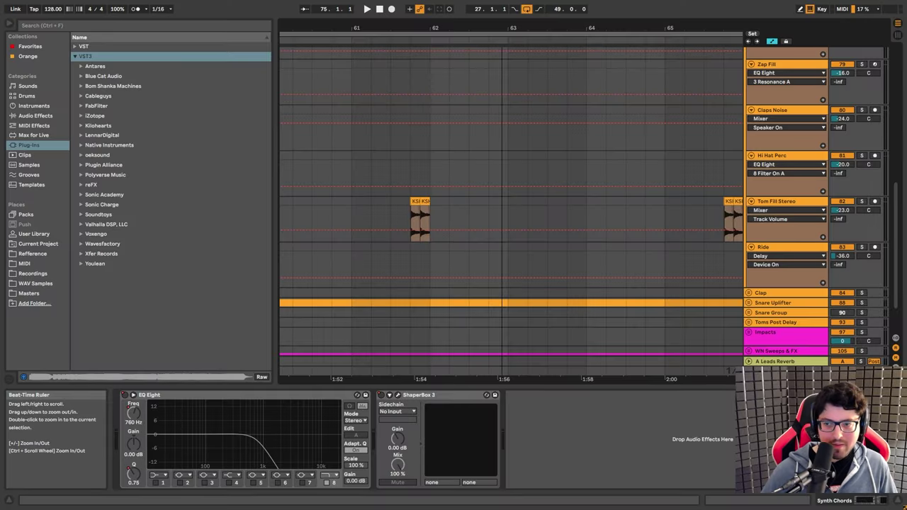
{"action": "mouse_move", "coordinate": [494, 28]}
{"action": "left_mouse_down"}
{"action": "mouse_move", "coordinate": [495, 14]}
{"action": "mouse_move", "coordinate": [494, 39]}
{"action": "left_mouse_up"}
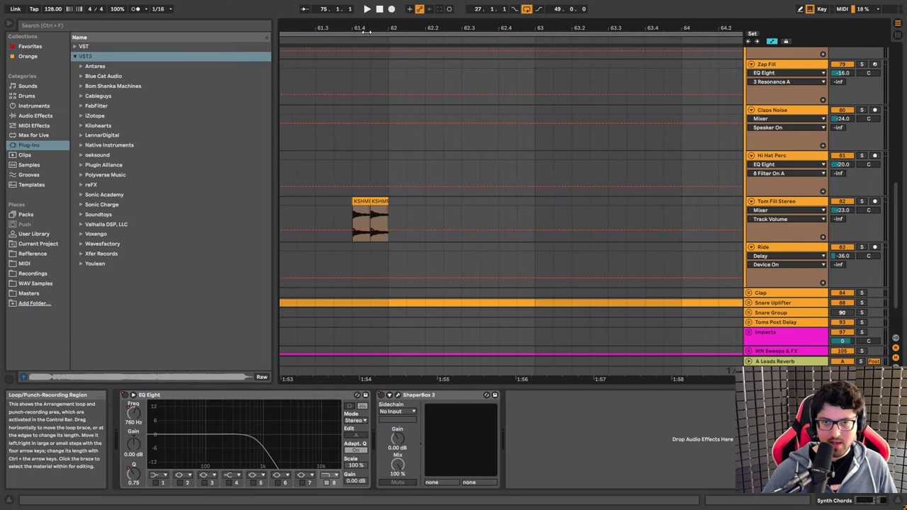
{"action": "left_click_drag", "start_coordinate": [357, 28], "coordinate": [357, 50]}
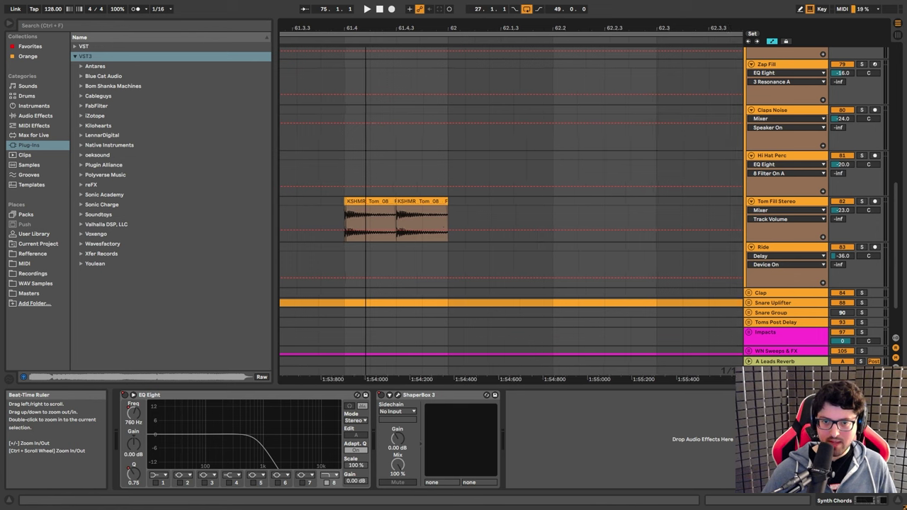
Inspect the Tom Fill Stereo effects chain, focusing on the Delay device's Dry/Wet and left and right times
{"action": "left_click", "coordinate": [565, 214]}
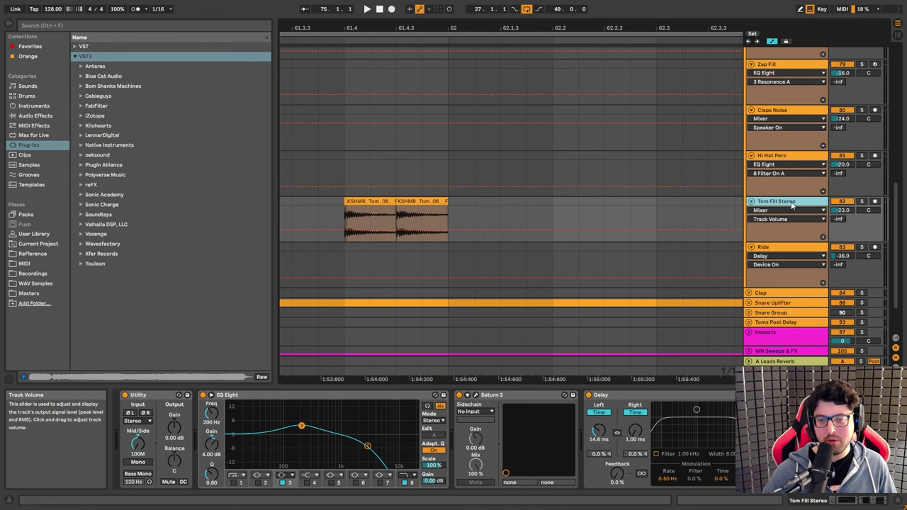
{"action": "left_click", "coordinate": [609, 397]}
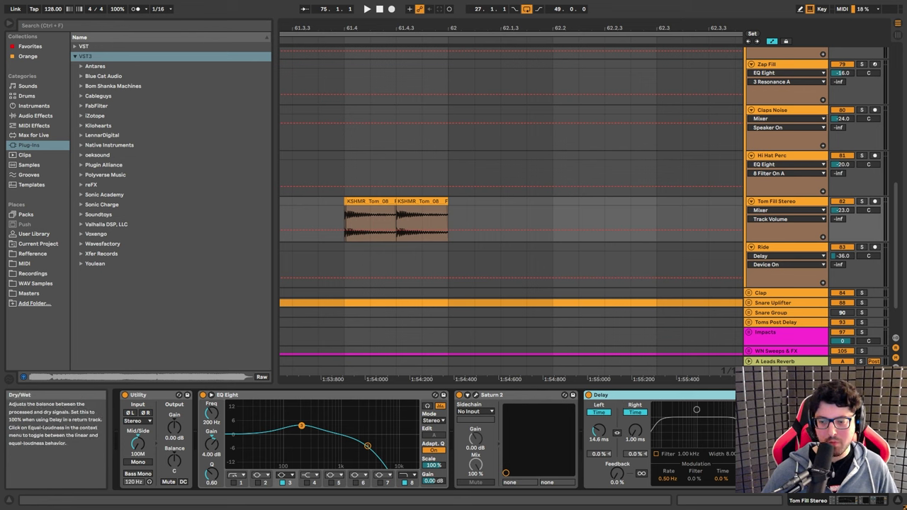
{"action": "left_click", "coordinate": [822, 443]}
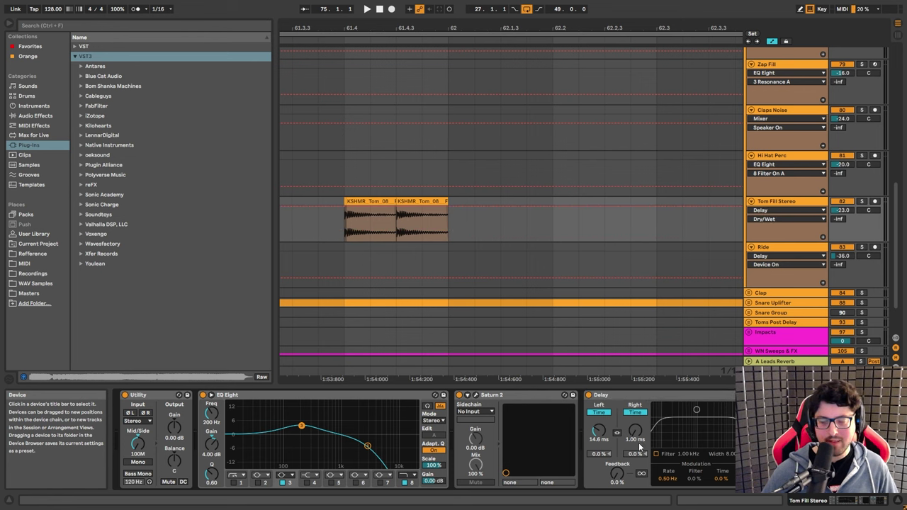
{"action": "left_click", "coordinate": [604, 425]}
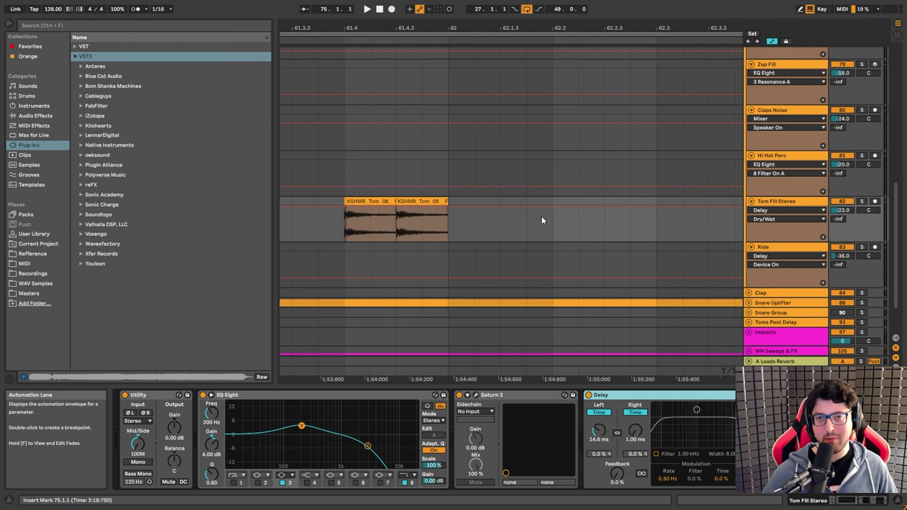
Solo Tom Fill Stereo and play the KSHMR Tom 08 clips from 61.4
{"action": "scroll", "coordinate": [496, 216], "scroll_direction": "down", "scroll_amount": 3}
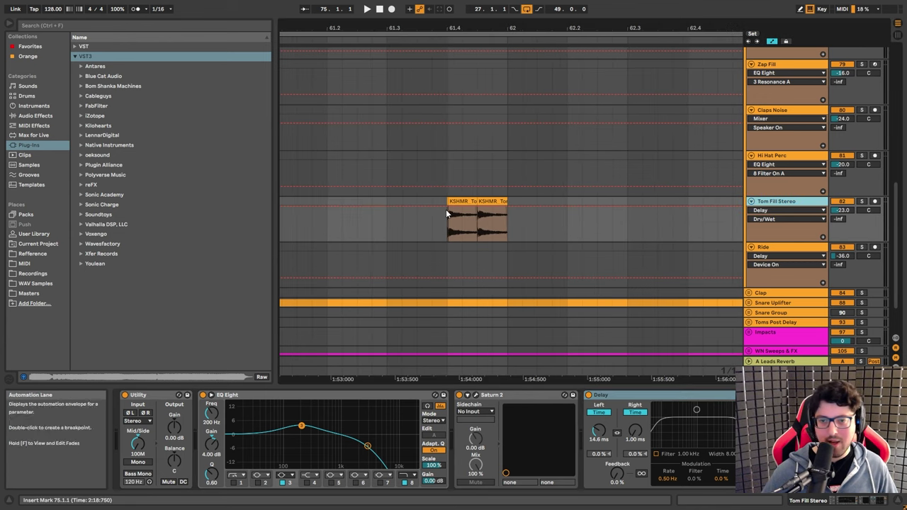
{"action": "left_click", "coordinate": [448, 214]}
{"action": "left_click", "coordinate": [863, 202]}
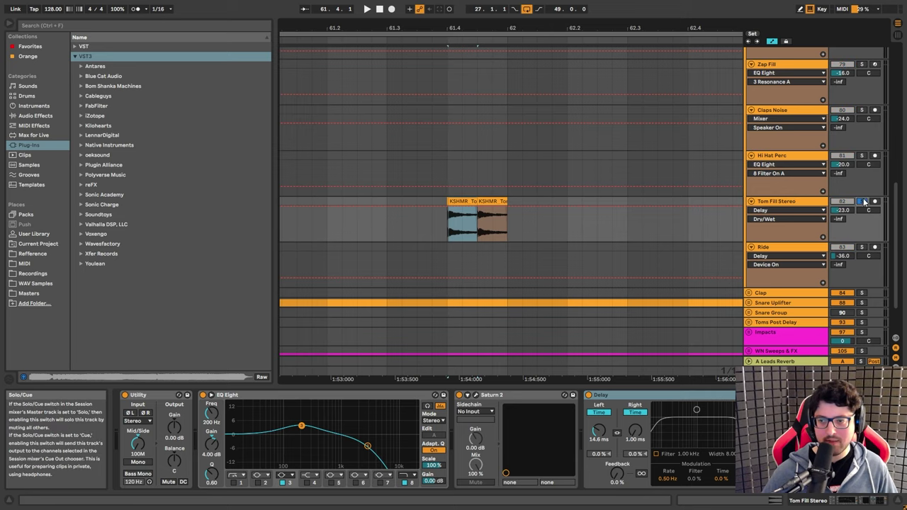
{"action": "key", "text": "space"}
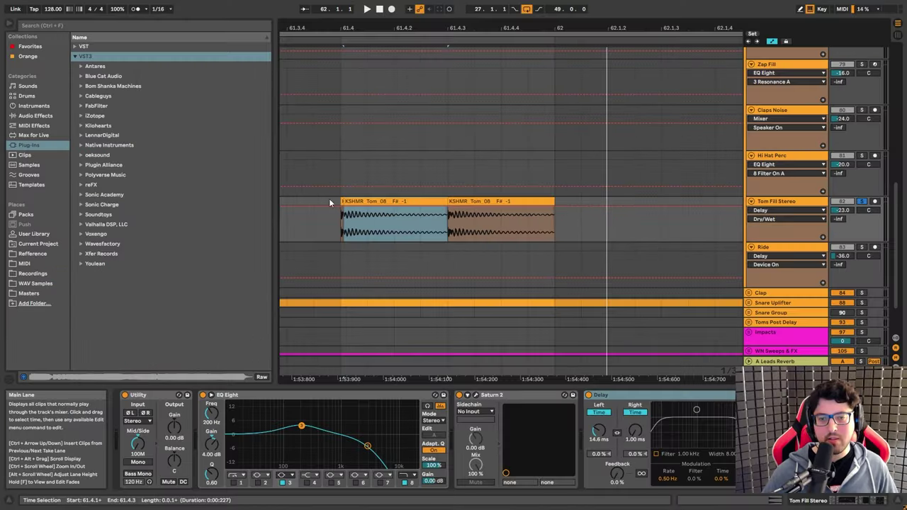
Compare the two KSHMR Tom 08 clips by selecting each, and set the playback start just before 61.4
{"action": "left_click_drag", "start_coordinate": [316, 164], "coordinate": [448, 212]}
{"action": "left_click_drag", "start_coordinate": [313, 204], "coordinate": [437, 206]}
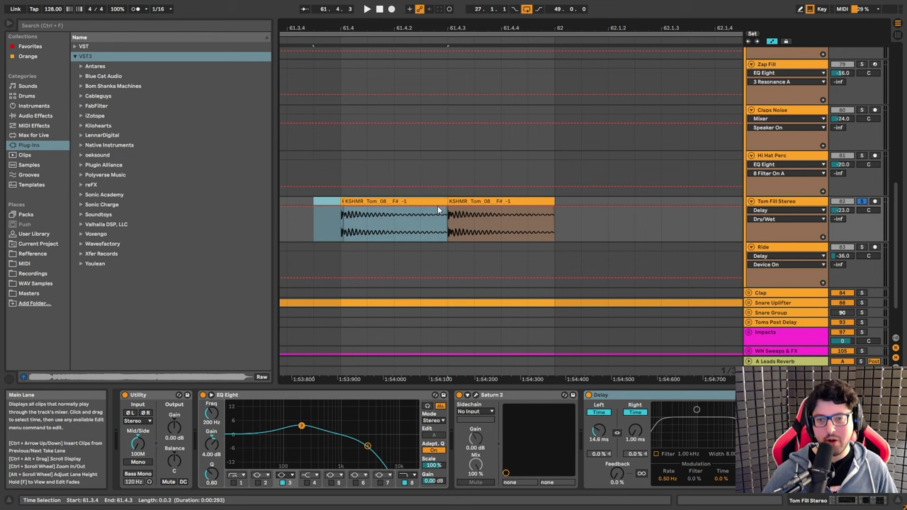
{"action": "left_click", "coordinate": [501, 203]}
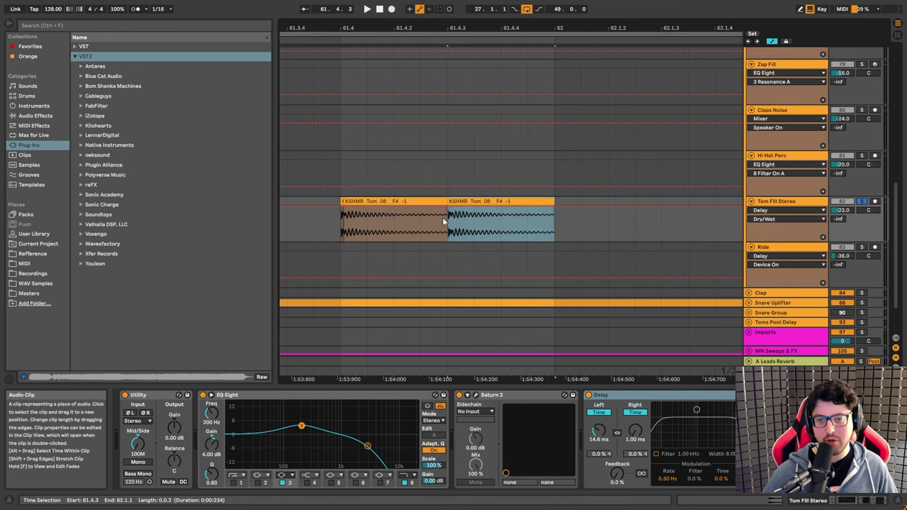
{"action": "left_click", "coordinate": [331, 202]}
{"action": "scroll", "coordinate": [332, 203], "scroll_direction": "down", "scroll_amount": 2}
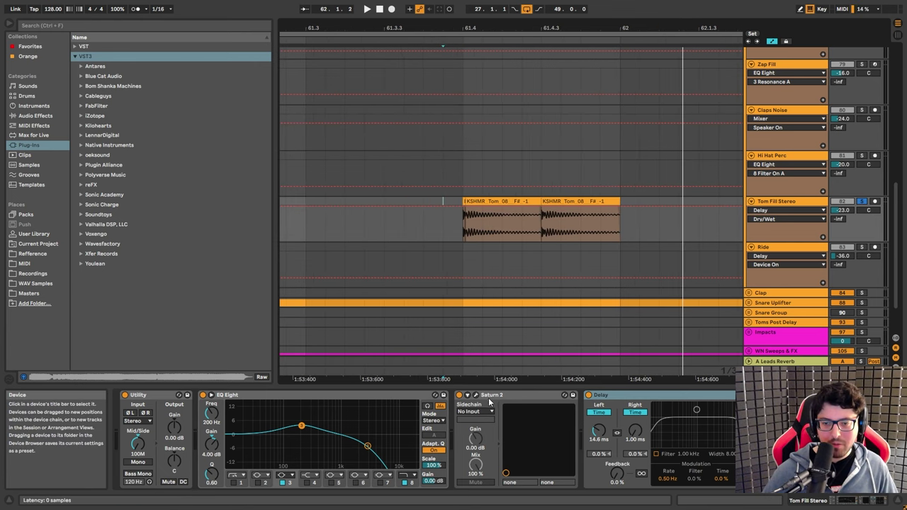
Examine EQ Eight and Utility on Tom Fill Stereo, including Utility's Mono setting
{"action": "left_click", "coordinate": [229, 407]}
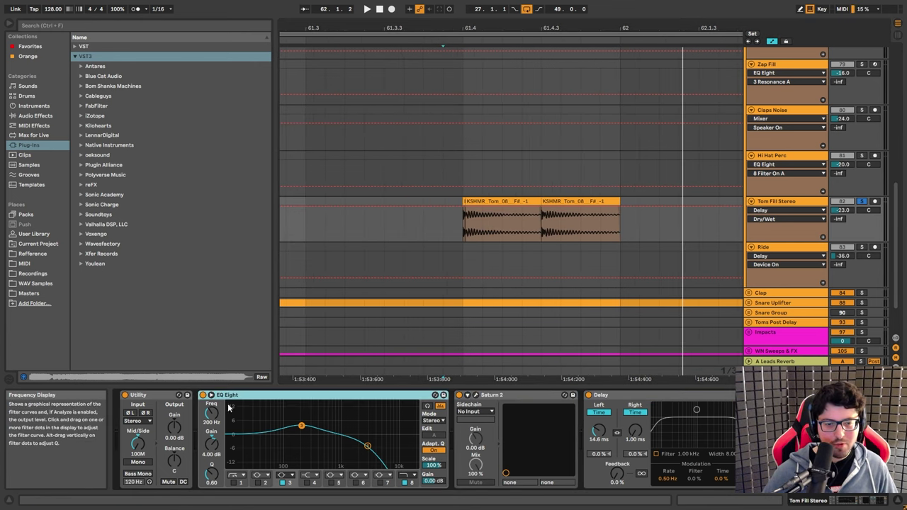
{"action": "left_click", "coordinate": [136, 398]}
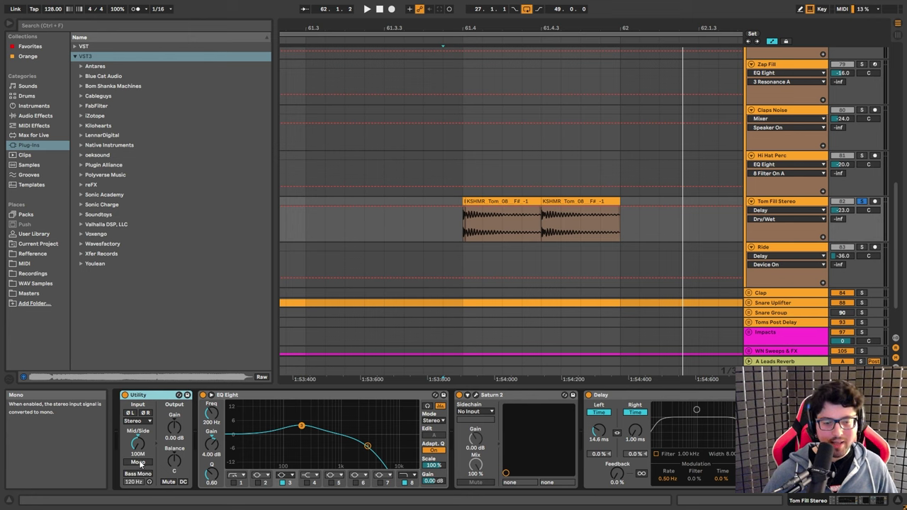
{"action": "left_click", "coordinate": [137, 462]}
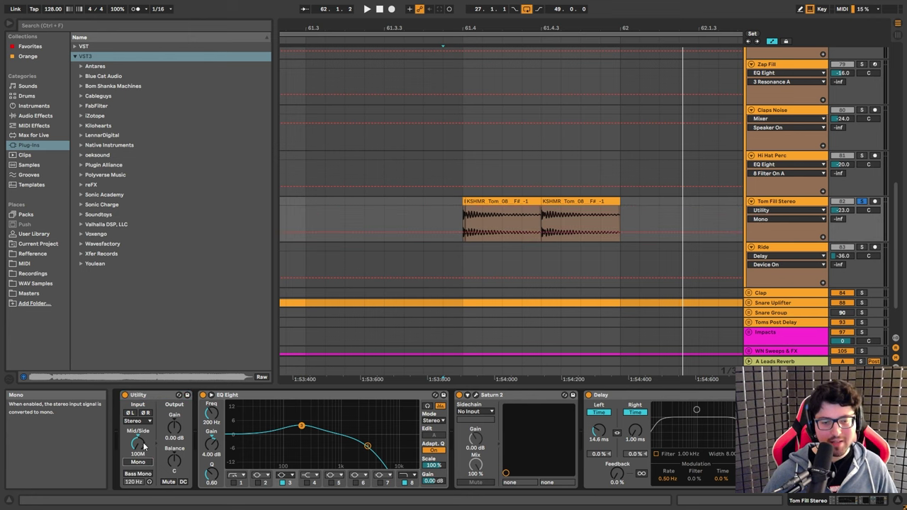
Locate the fill at bar 75 on the Drums group and set the playback start at 75.1.1
{"action": "left_click", "coordinate": [141, 446]}
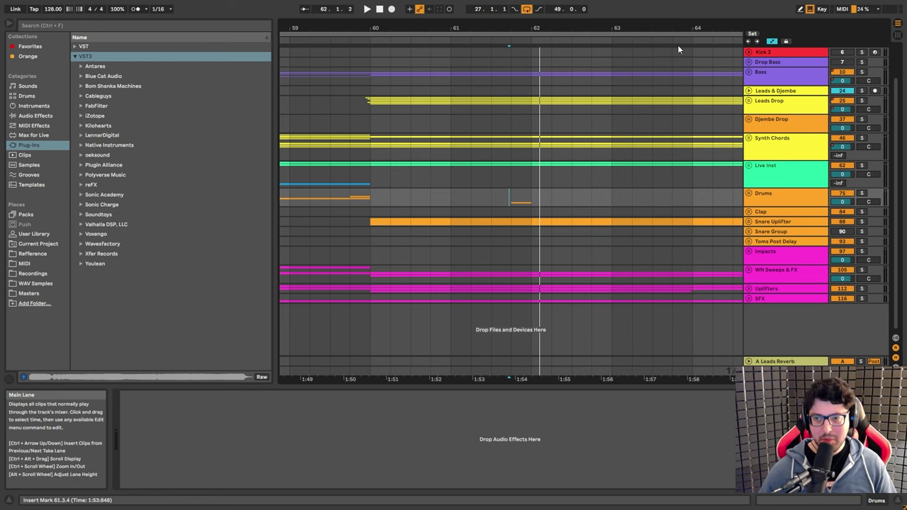
{"action": "key", "text": "minus"}
{"action": "key", "text": "minus"}
{"action": "scroll", "coordinate": [510, 198], "scroll_direction": "right", "scroll_amount": 5}
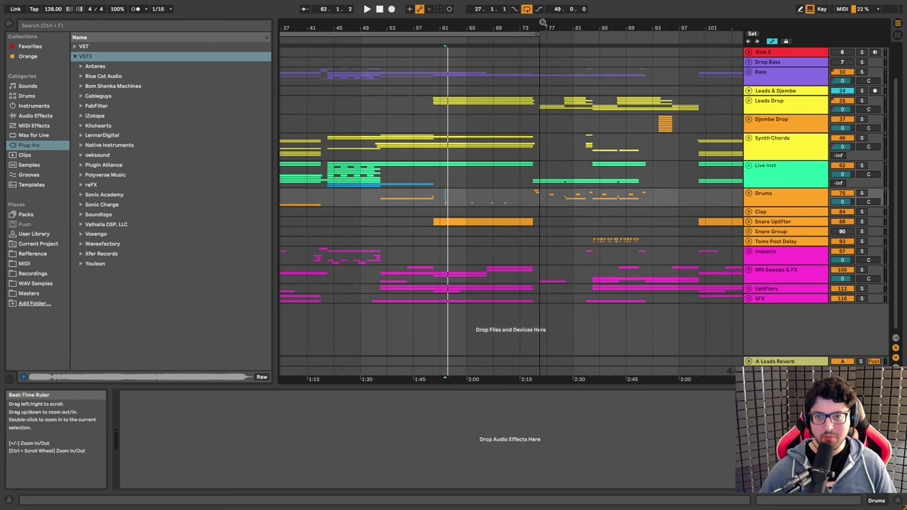
{"action": "left_click_drag", "start_coordinate": [550, 32], "coordinate": [551, 68]}
{"action": "left_click_drag", "start_coordinate": [445, 198], "coordinate": [508, 198]}
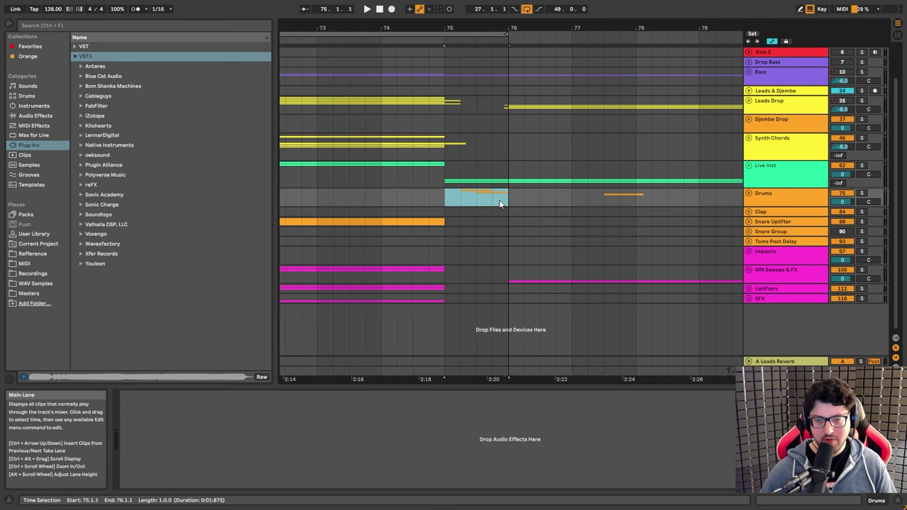
{"action": "left_click_drag", "start_coordinate": [483, 43], "coordinate": [482, 59]}
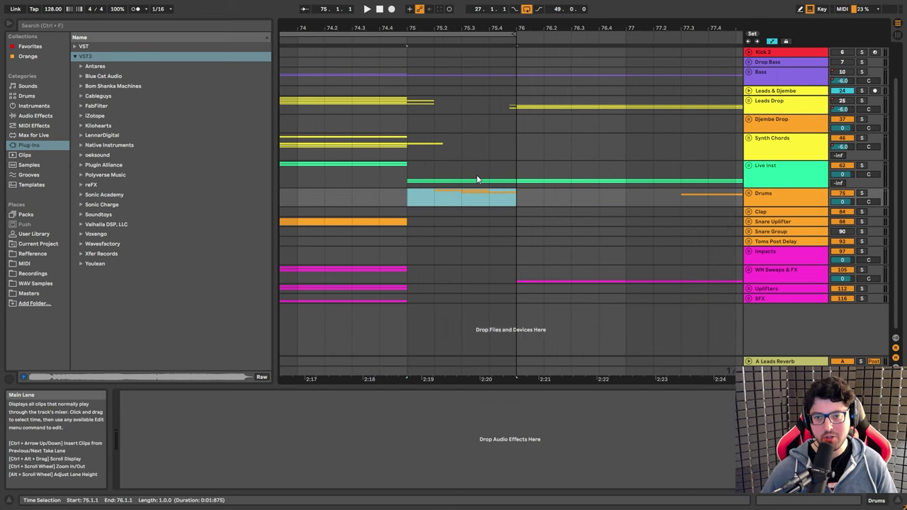
{"action": "left_click", "coordinate": [410, 201]}
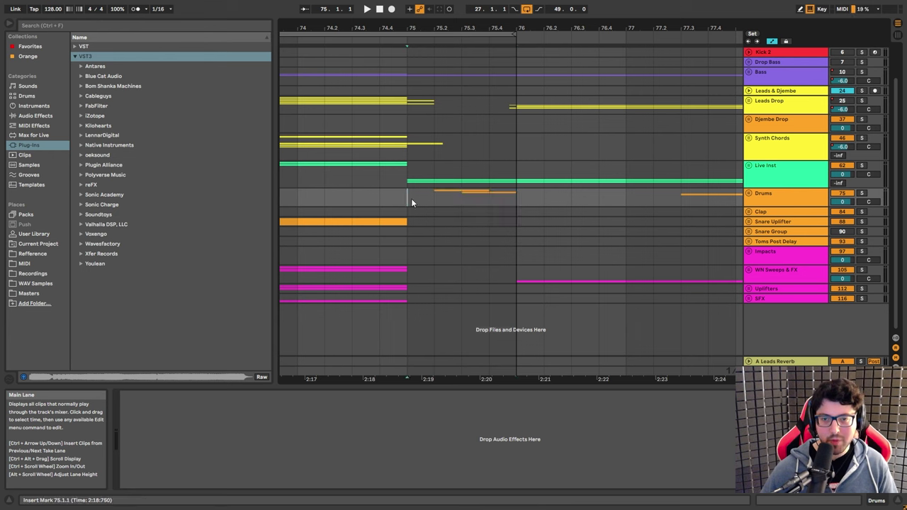
Unfold Live Inst, solo and play Dist Vocal's frozen clip from bar 75, and select its Speaker On automation from 75.3.1 to 76.1.1
{"action": "left_click", "coordinate": [749, 165]}
{"action": "scroll", "coordinate": [519, 221], "scroll_direction": "down", "scroll_amount": 3}
{"action": "scroll", "coordinate": [519, 221], "scroll_direction": "down", "scroll_amount": 3}
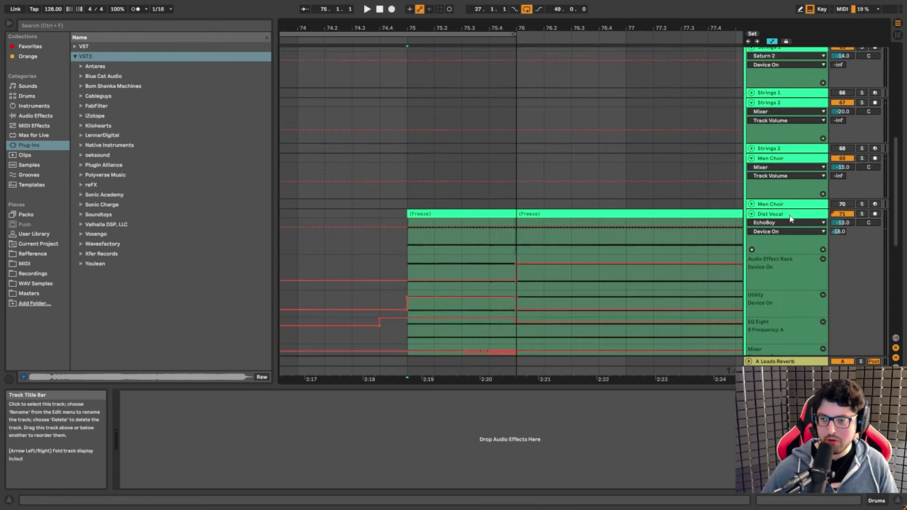
{"action": "left_click", "coordinate": [863, 219]}
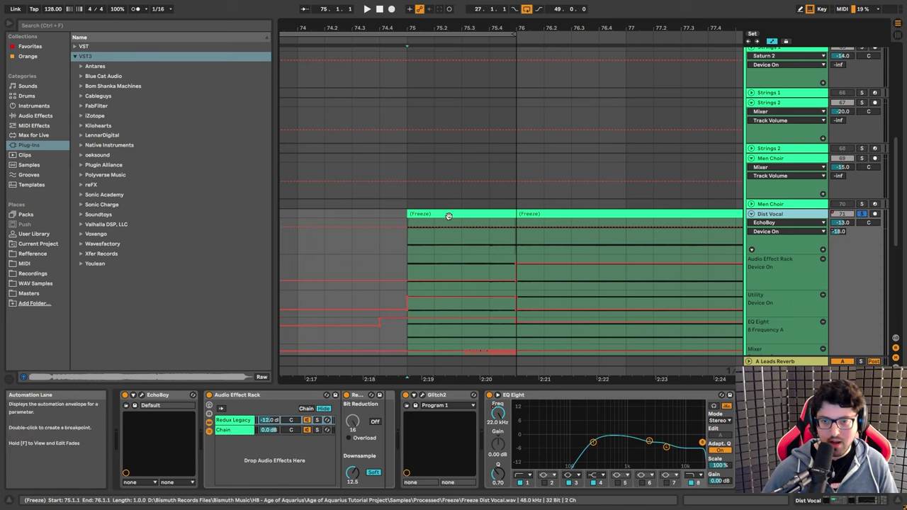
{"action": "left_click", "coordinate": [416, 214]}
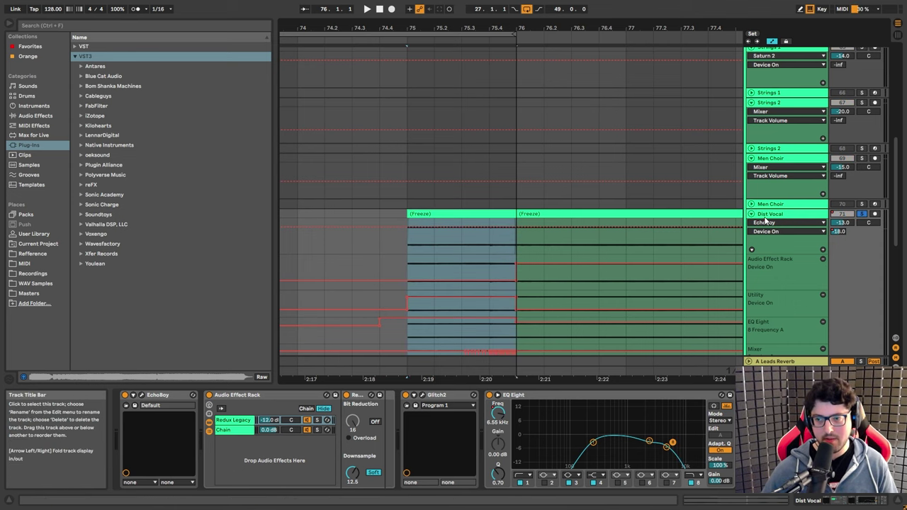
{"action": "key", "text": "space"}
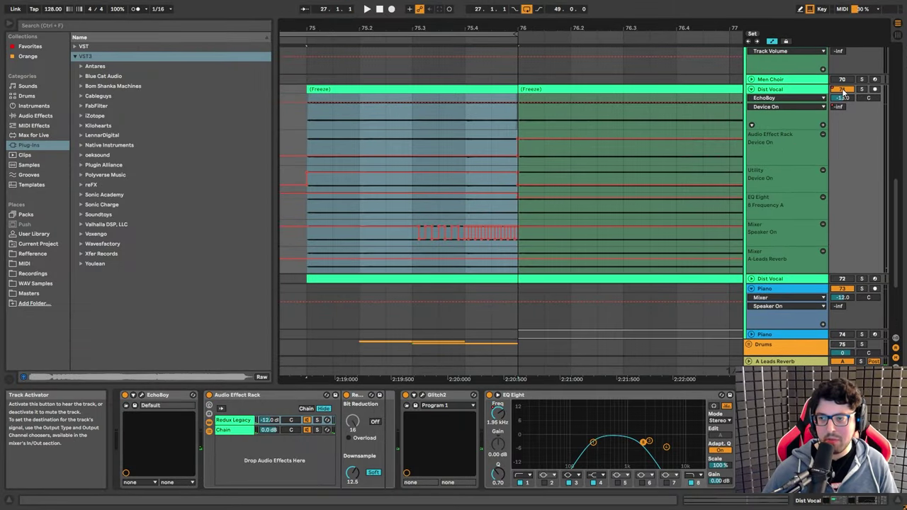
{"action": "left_click", "coordinate": [457, 228]}
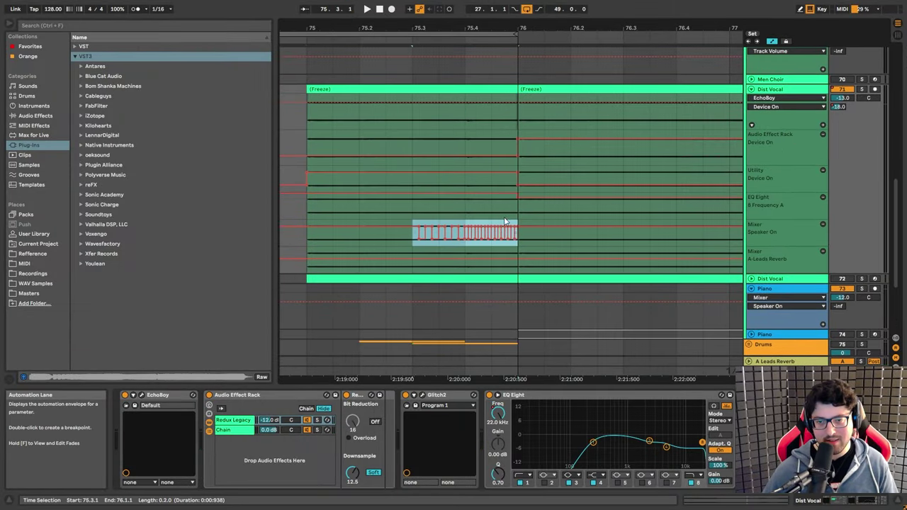
Solo and unfold the Drums group, and select the VEDM2 Short Fill 014 128 BPM clip on Drum Fill 1
{"action": "scroll", "coordinate": [841, 275], "scroll_direction": "down", "scroll_amount": 2}
{"action": "left_click", "coordinate": [841, 275]}
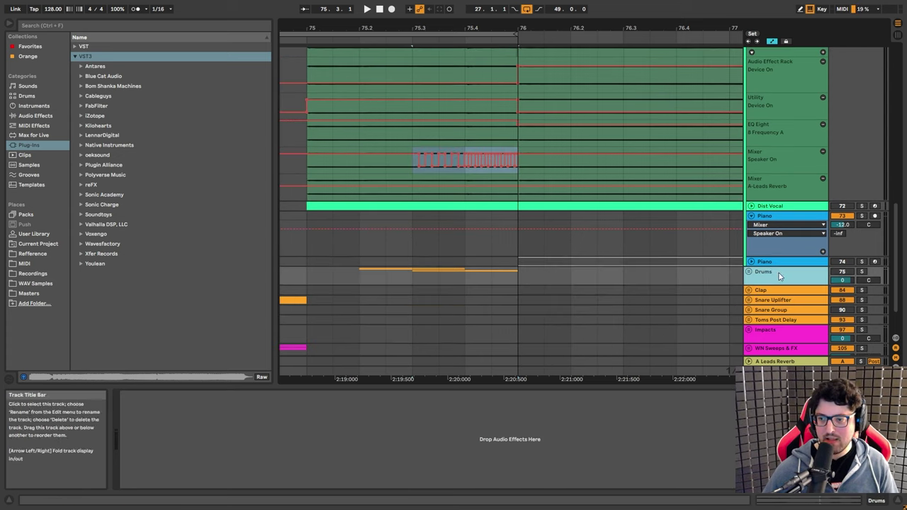
{"action": "left_click", "coordinate": [861, 271]}
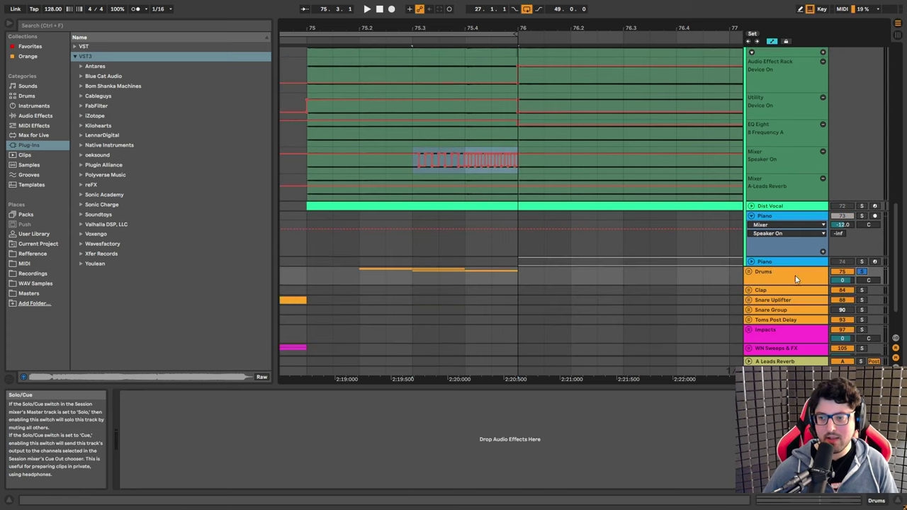
{"action": "left_click", "coordinate": [753, 272]}
{"action": "left_click", "coordinate": [579, 250]}
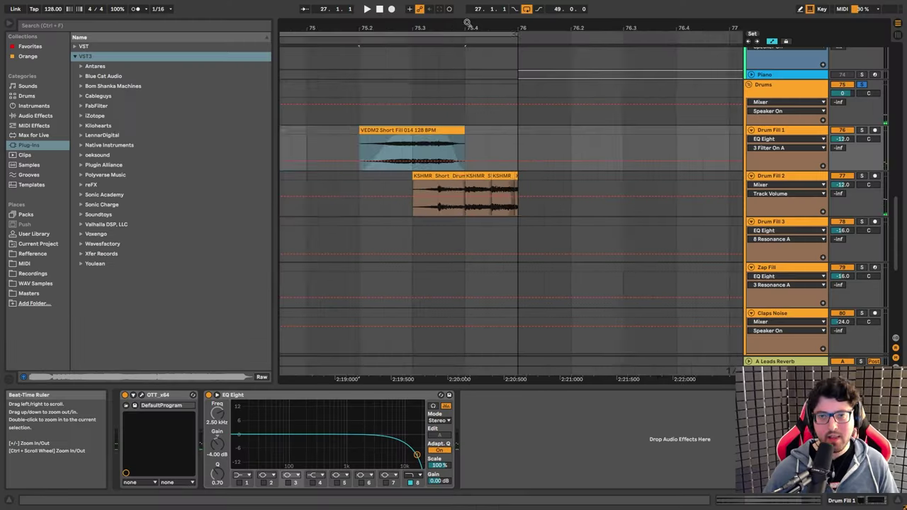
{"action": "left_click_drag", "start_coordinate": [455, 366], "coordinate": [455, 377]}
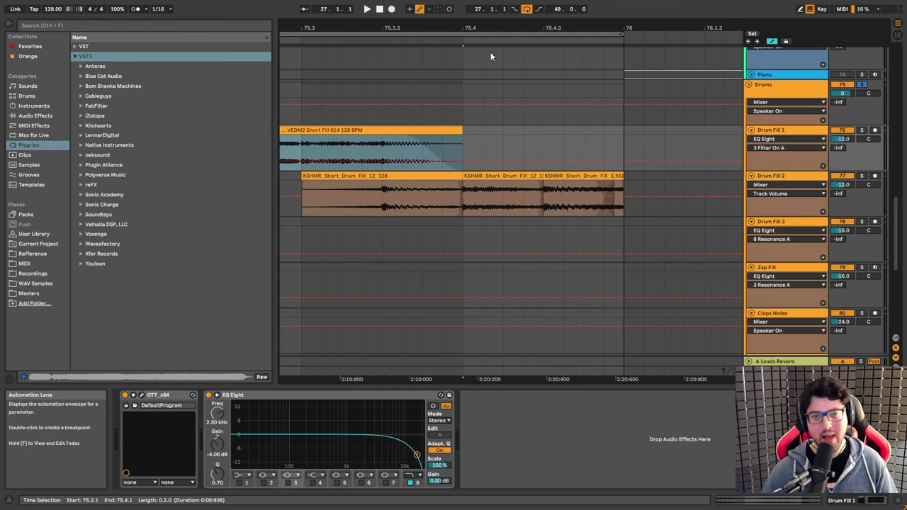
Compare the KSHMR_Short_Drum_Fill_12_128 slices on Drum Fill 2, selecting the one from 75.4.3 to 75.4.4
{"action": "mouse_move", "coordinate": [493, 28]}
{"action": "left_mouse_down"}
{"action": "mouse_move", "coordinate": [493, 20]}
{"action": "mouse_move", "coordinate": [457, 67]}
{"action": "mouse_move", "coordinate": [447, 107]}
{"action": "left_mouse_up"}
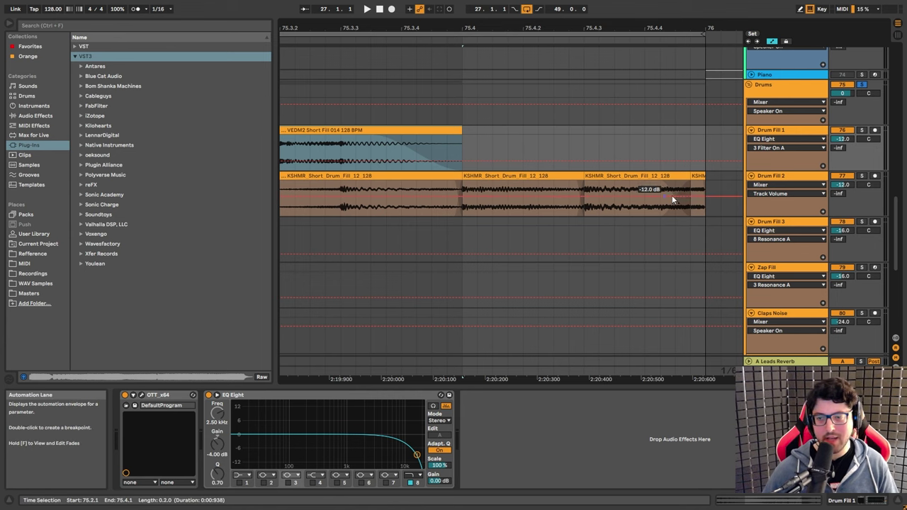
{"action": "scroll", "coordinate": [547, 60], "scroll_direction": "left", "scroll_amount": 2}
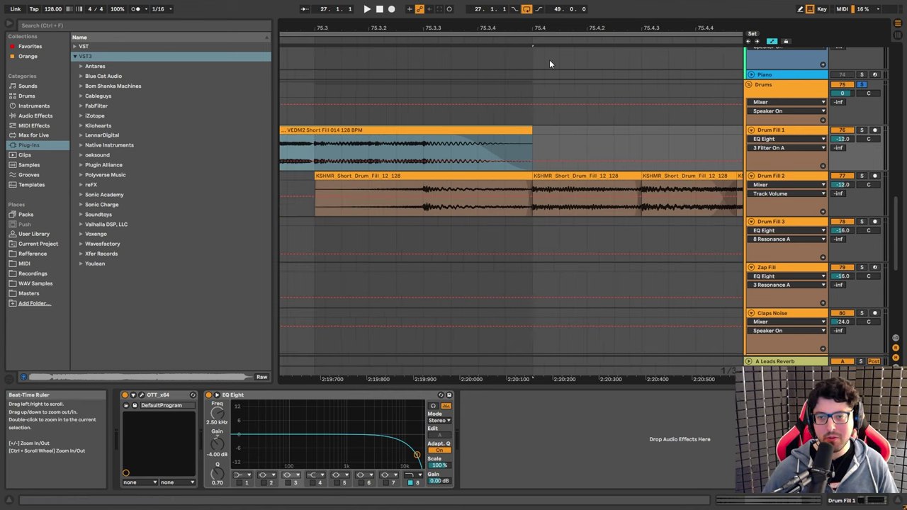
{"action": "left_click", "coordinate": [538, 185]}
{"action": "left_click_drag", "start_coordinate": [539, 185], "coordinate": [614, 192]}
{"action": "key", "text": "Right"}
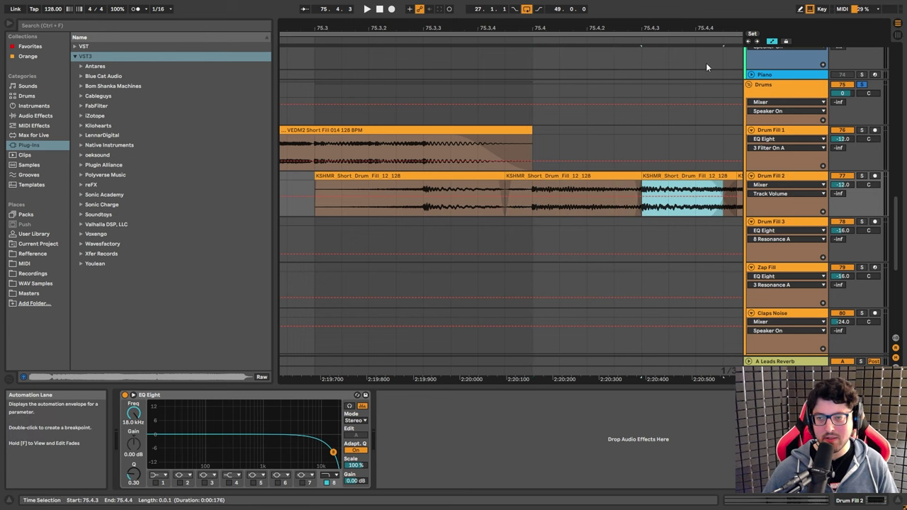
{"action": "left_click_drag", "start_coordinate": [706, 28], "coordinate": [706, 64]}
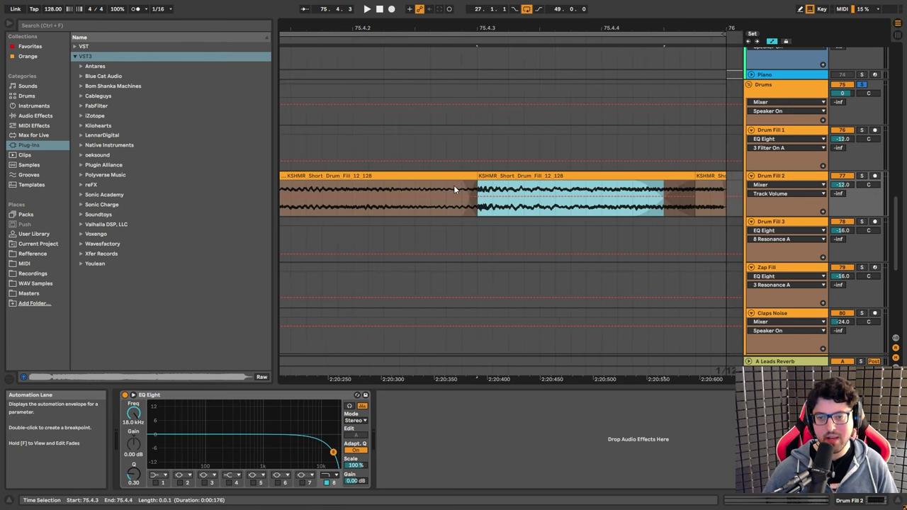
Open the first KSHMR_Short_Drum_Fill_12_128 slice on Drum Fill 2 and examine its waveform, fade and clip settings
{"action": "left_click_drag", "start_coordinate": [448, 188], "coordinate": [479, 192]}
{"action": "scroll", "coordinate": [542, 58], "scroll_direction": "down", "scroll_amount": 5}
{"action": "double_click", "coordinate": [434, 190]}
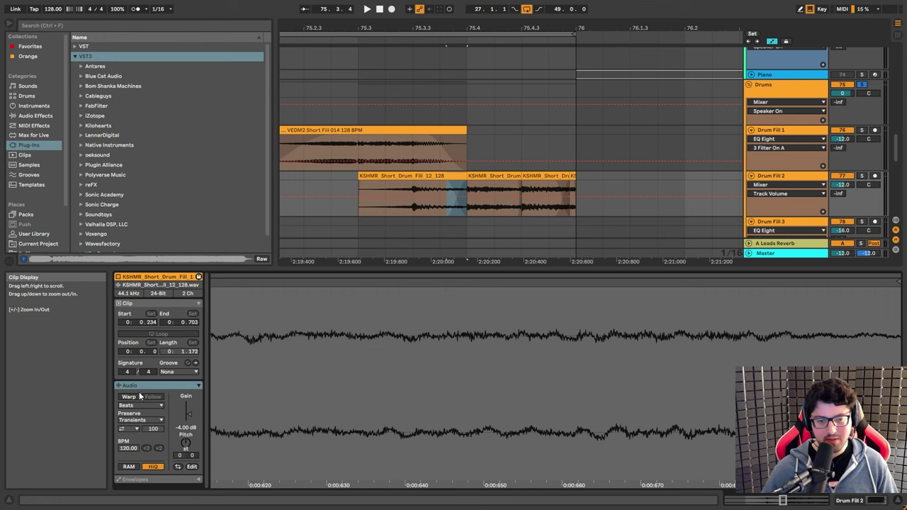
{"action": "left_click", "coordinate": [418, 175]}
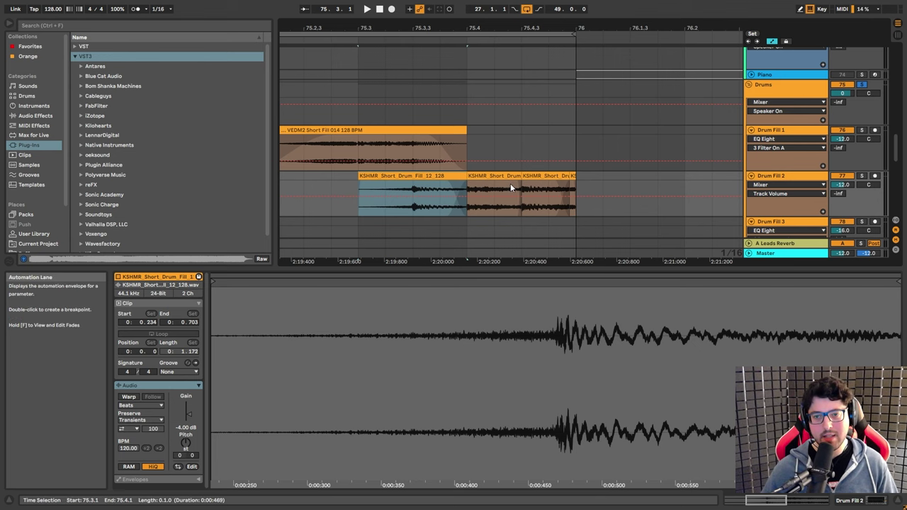
{"action": "scroll", "coordinate": [479, 25], "scroll_direction": "up", "scroll_amount": 3}
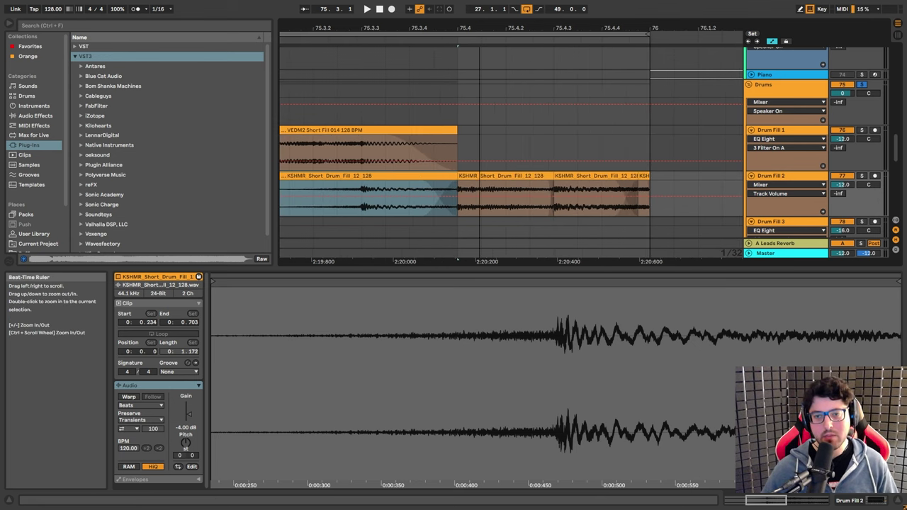
{"action": "scroll", "coordinate": [477, 25], "scroll_direction": "up", "scroll_amount": 1}
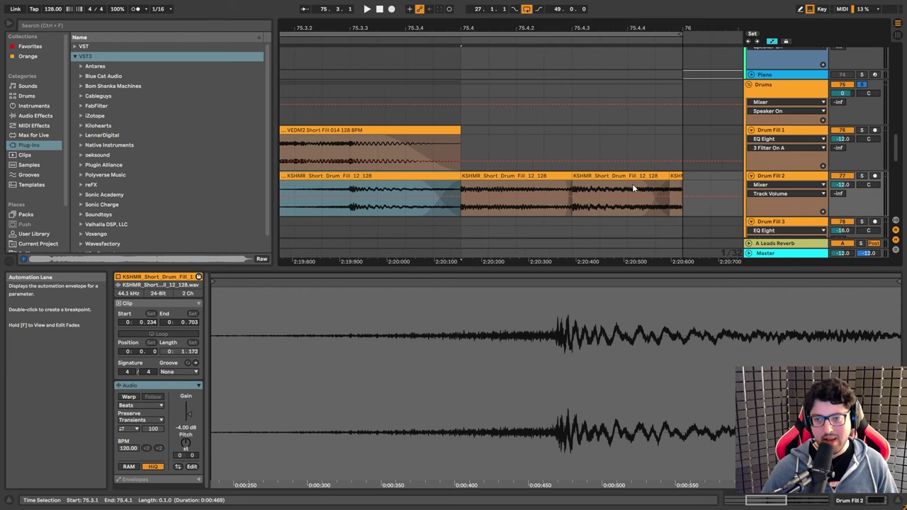
Compare the last two KSHMR slices on Drum Fill 2, then trim the end of the 75.4.3 slice and undo the trim
{"action": "left_click_drag", "start_coordinate": [632, 186], "coordinate": [683, 190]}
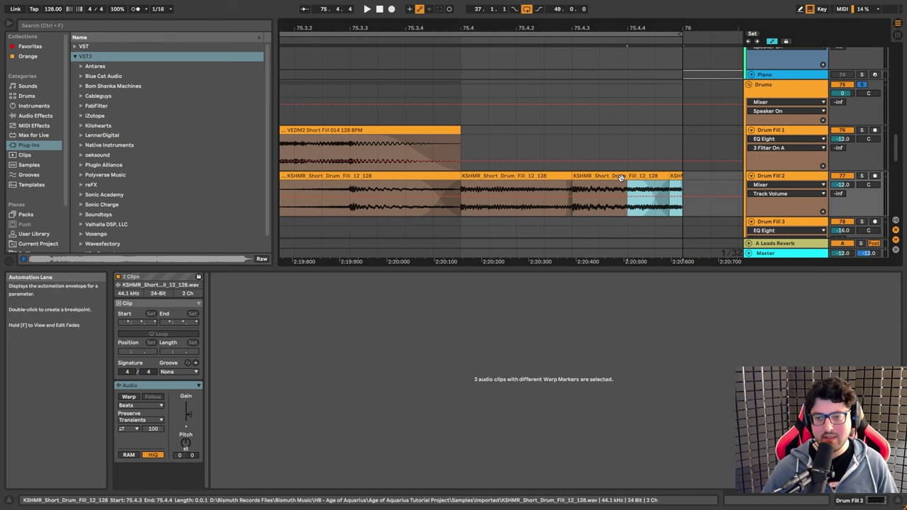
{"action": "left_click", "coordinate": [599, 177]}
{"action": "left_click", "coordinate": [677, 177]}
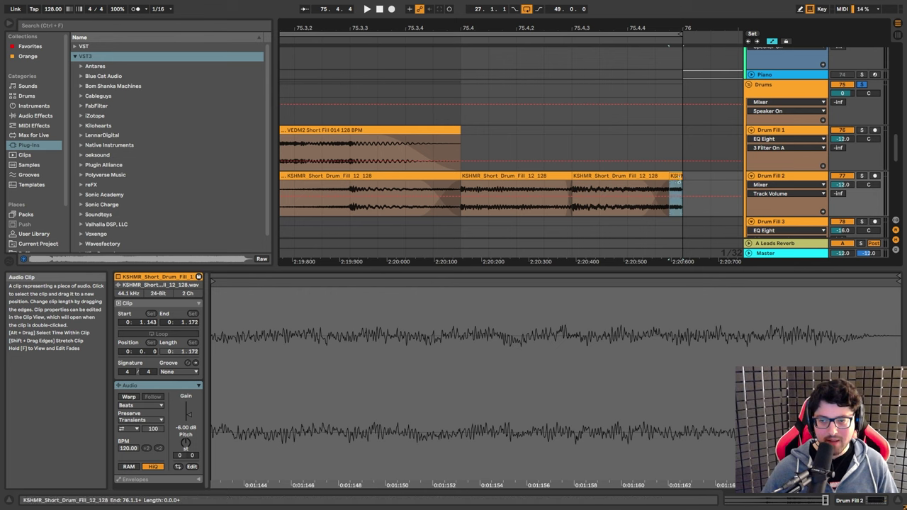
{"action": "left_click_drag", "start_coordinate": [668, 185], "coordinate": [641, 185]}
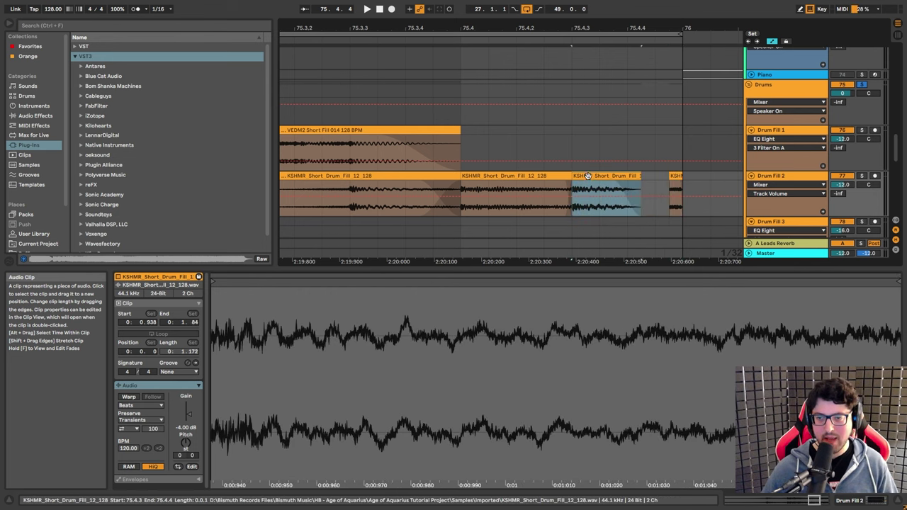
{"action": "key", "text": "ctrl+z"}
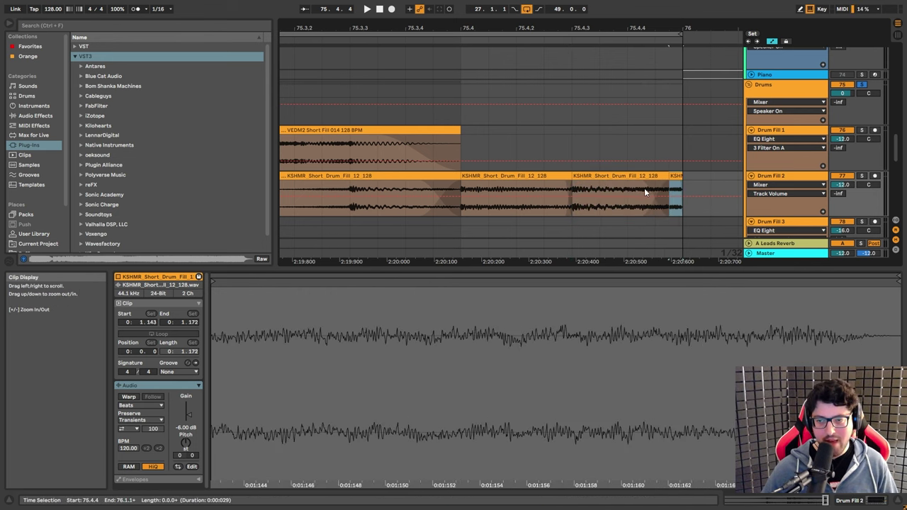
Inspect the transition from the 75.4.3 slice into the final short slice before bar 76 on Drum Fill 2
{"action": "left_click", "coordinate": [582, 198]}
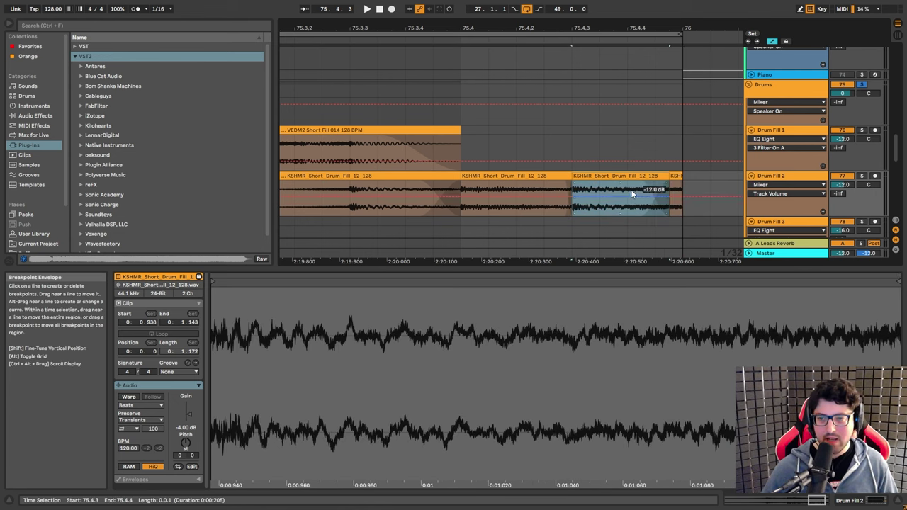
{"action": "left_click_drag", "start_coordinate": [627, 189], "coordinate": [684, 186]}
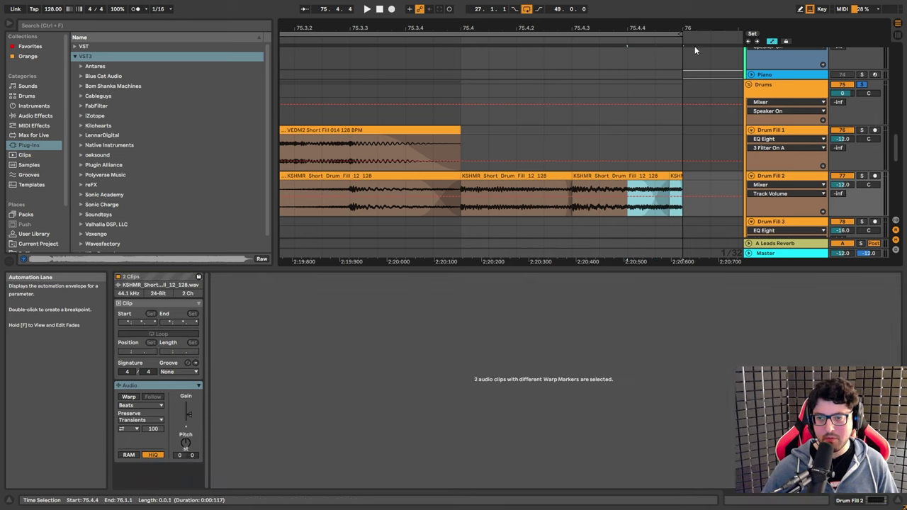
{"action": "scroll", "coordinate": [694, 46], "scroll_direction": "up", "scroll_amount": 3}
{"action": "left_click_drag", "start_coordinate": [594, 197], "coordinate": [668, 188]}
{"action": "left_click", "coordinate": [659, 177]}
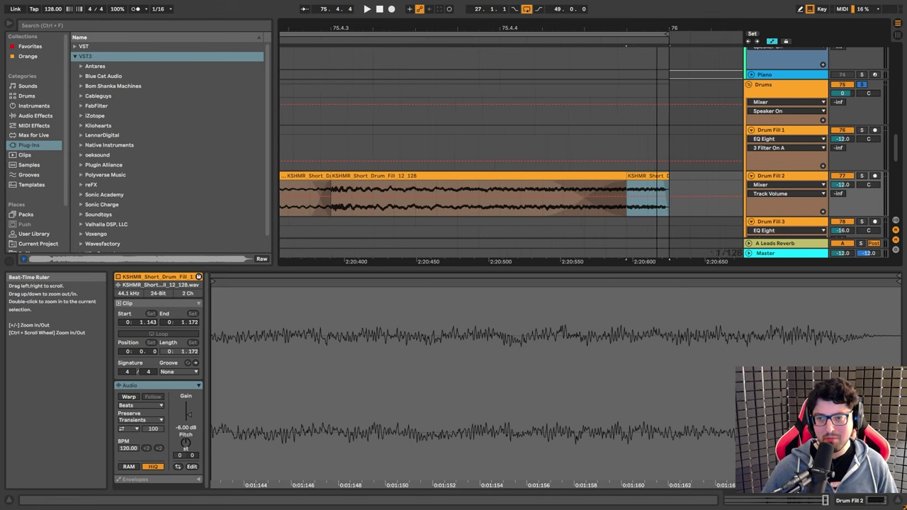
{"action": "left_click_drag", "start_coordinate": [633, 32], "coordinate": [603, 204]}
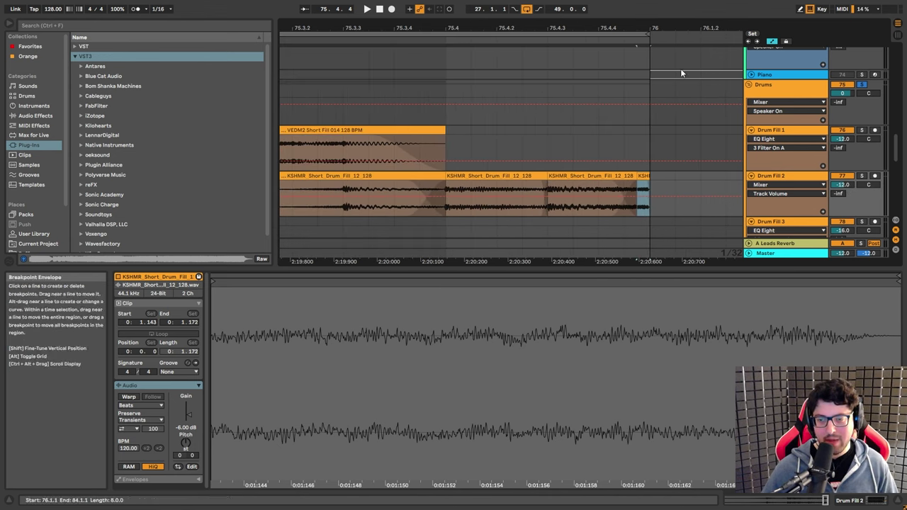
{"action": "left_click_drag", "start_coordinate": [645, 29], "coordinate": [628, 197]}
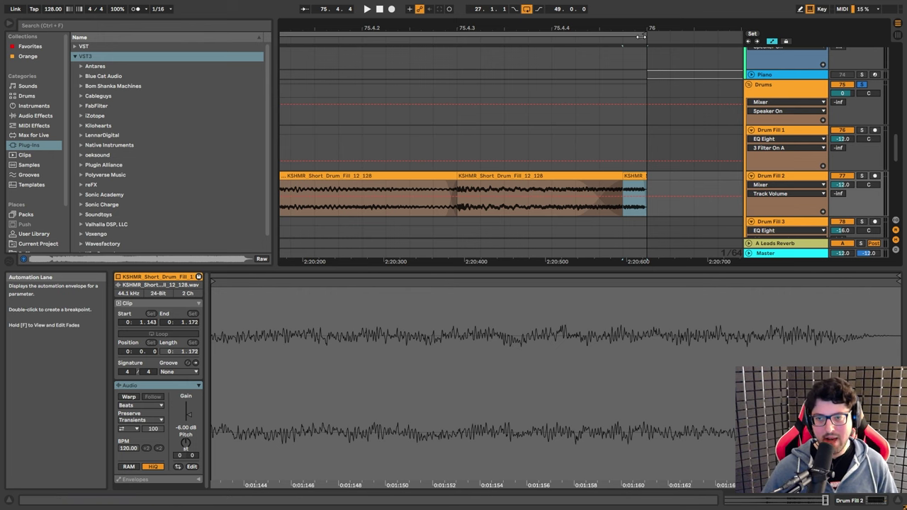
Extend the 75.4.3 slice on Drum Fill 2 to bar 76 over the final short slice, and select 75.4.4 to 76.1.1
{"action": "scroll", "coordinate": [554, 187], "scroll_direction": "down", "scroll_amount": 4}
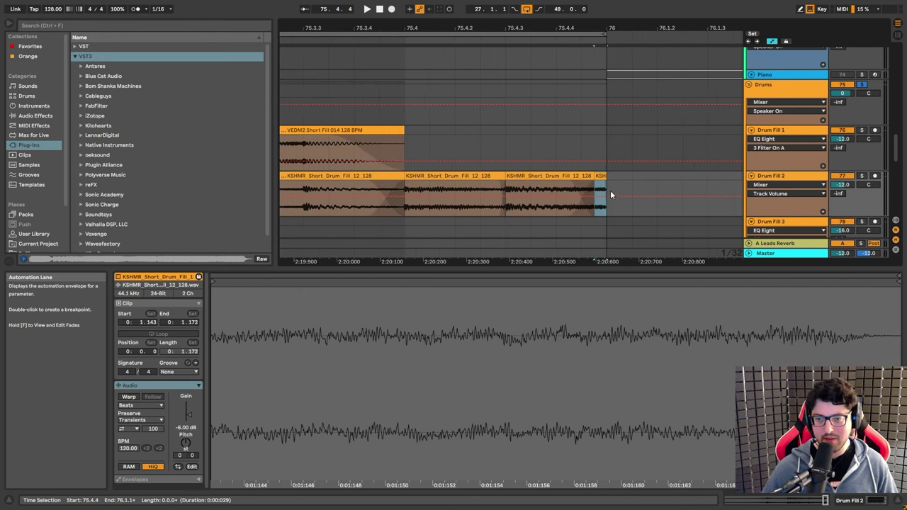
{"action": "left_click", "coordinate": [609, 189]}
{"action": "left_click", "coordinate": [585, 189]}
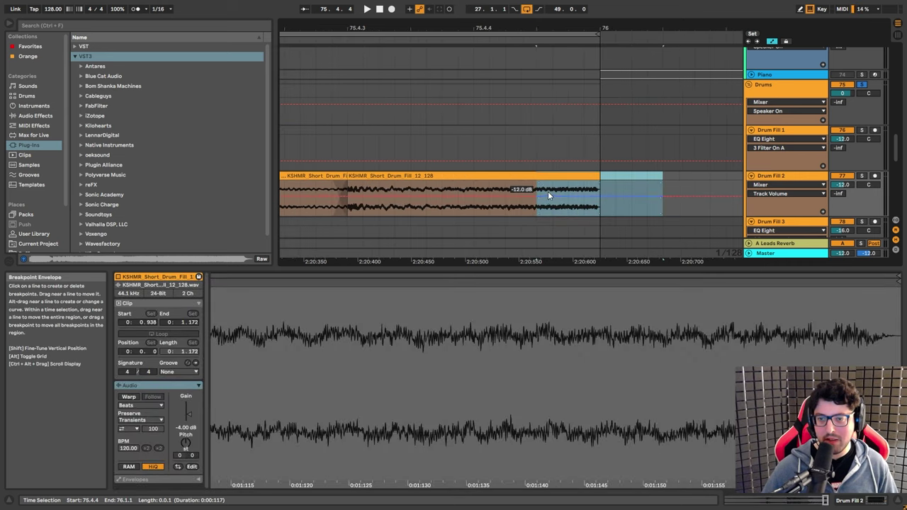
{"action": "scroll", "coordinate": [598, 180], "scroll_direction": "down", "scroll_amount": 1}
{"action": "left_click", "coordinate": [599, 179]}
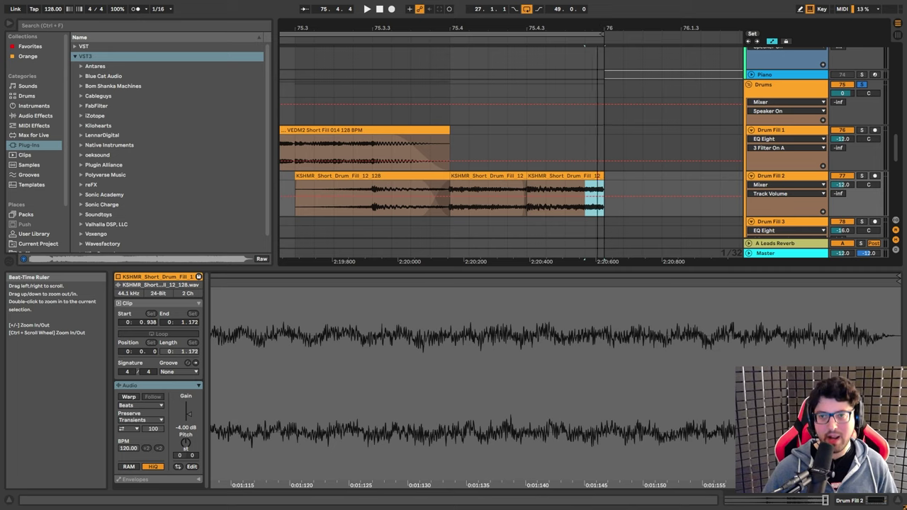
Examine the EQ Eight on Drum Fill 2, and the OTT_x64 and EQ Eight chain on Drum Fill 1
{"action": "left_click_drag", "start_coordinate": [605, 28], "coordinate": [605, 67]}
{"action": "left_click", "coordinate": [786, 175]}
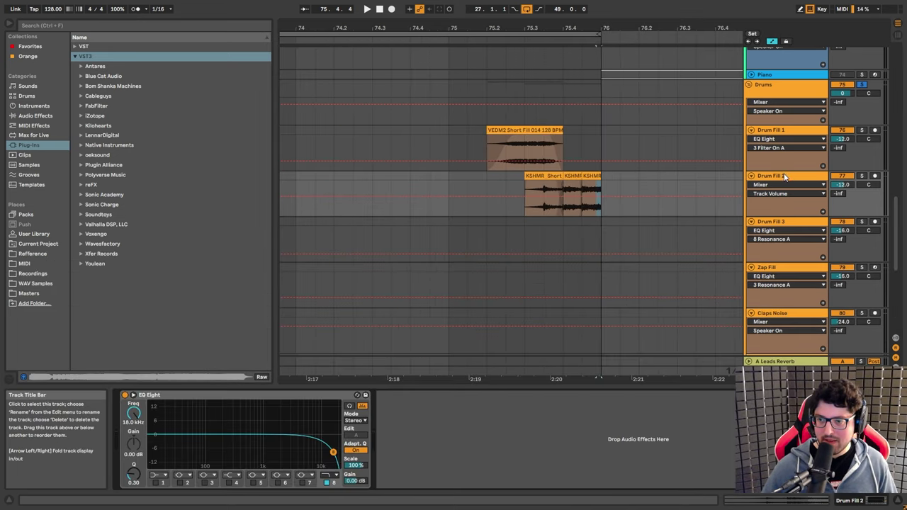
{"action": "left_click", "coordinate": [170, 396]}
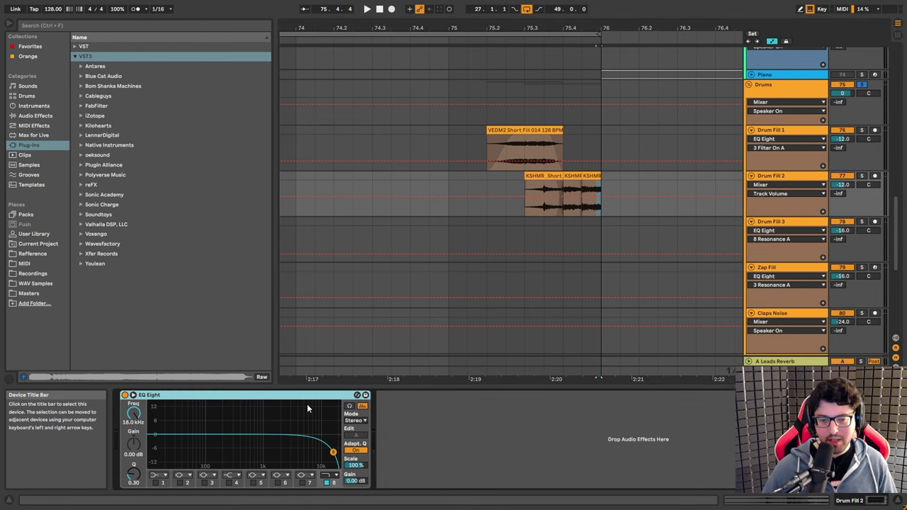
{"action": "left_click", "coordinate": [785, 131]}
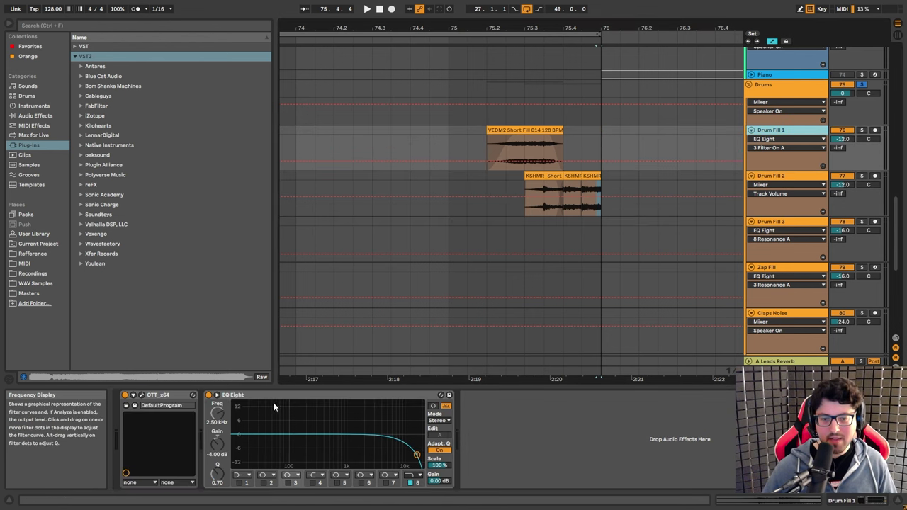
{"action": "left_click", "coordinate": [234, 395]}
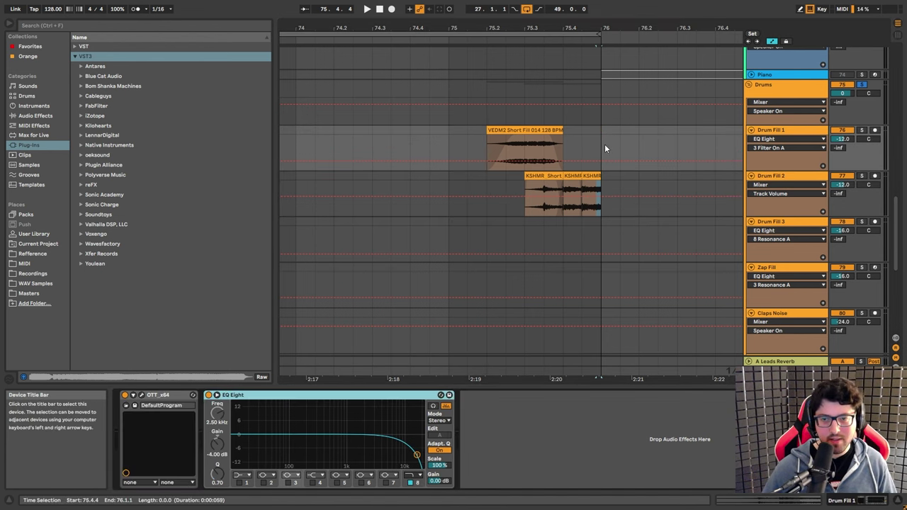
{"action": "left_click", "coordinate": [792, 131]}
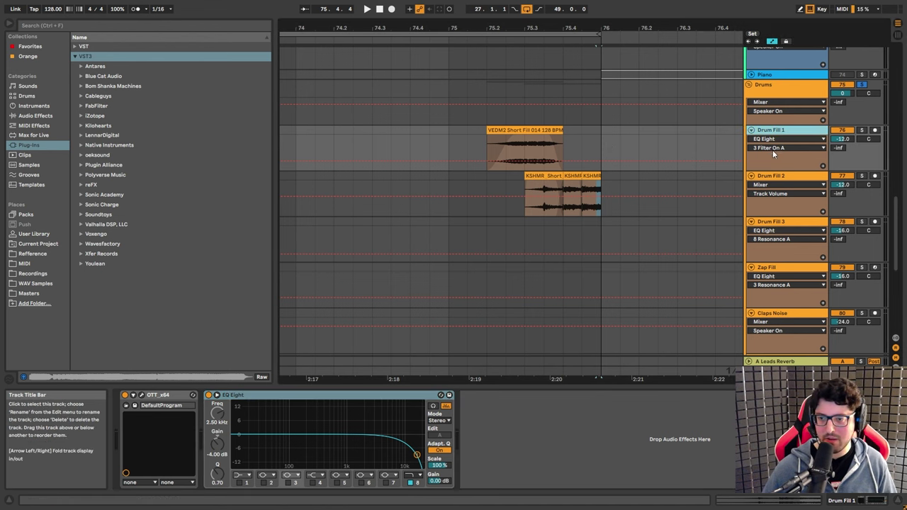